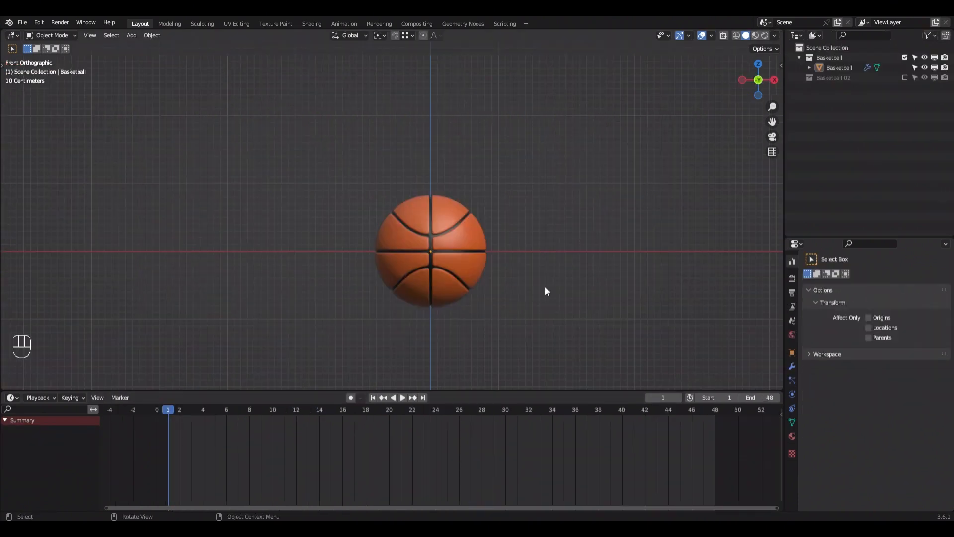
# Step: Insert location keyframes on the basketball at frame 1
pyautogui.click(425, 275)
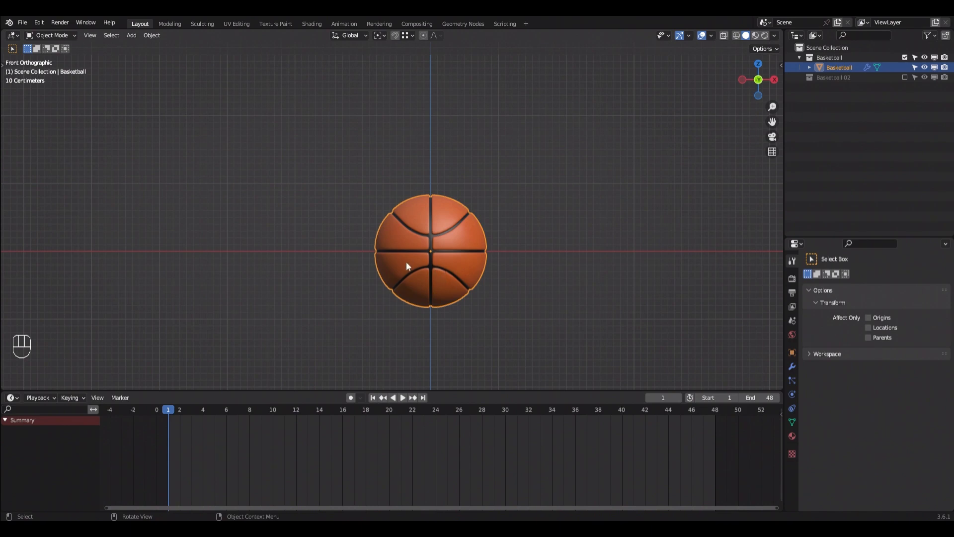
pyautogui.press('n')
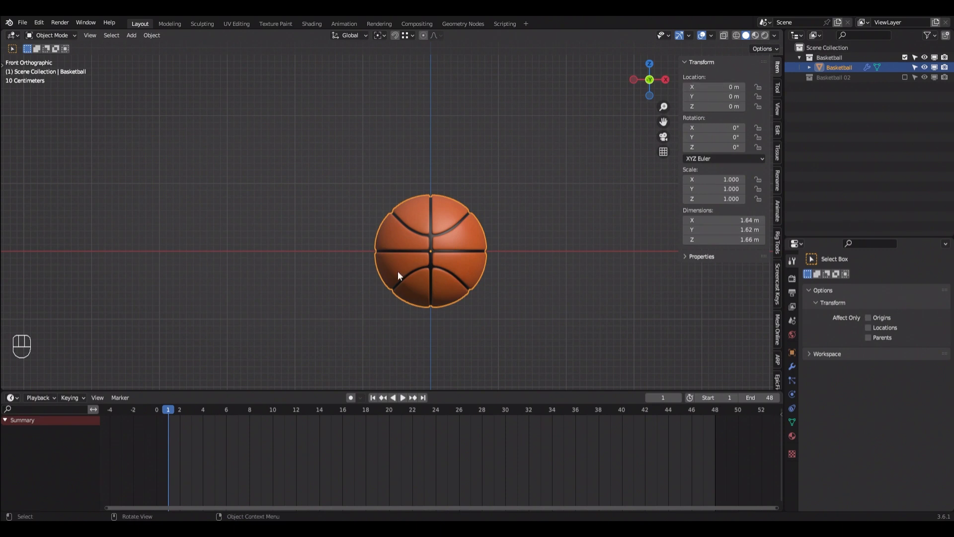
pyautogui.rightClick(713, 87)
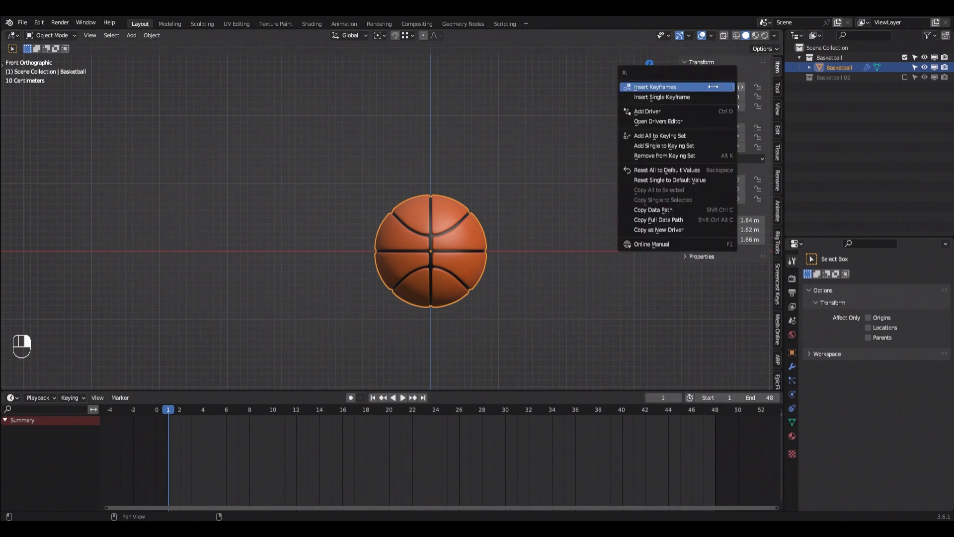
pyautogui.click(676, 88)
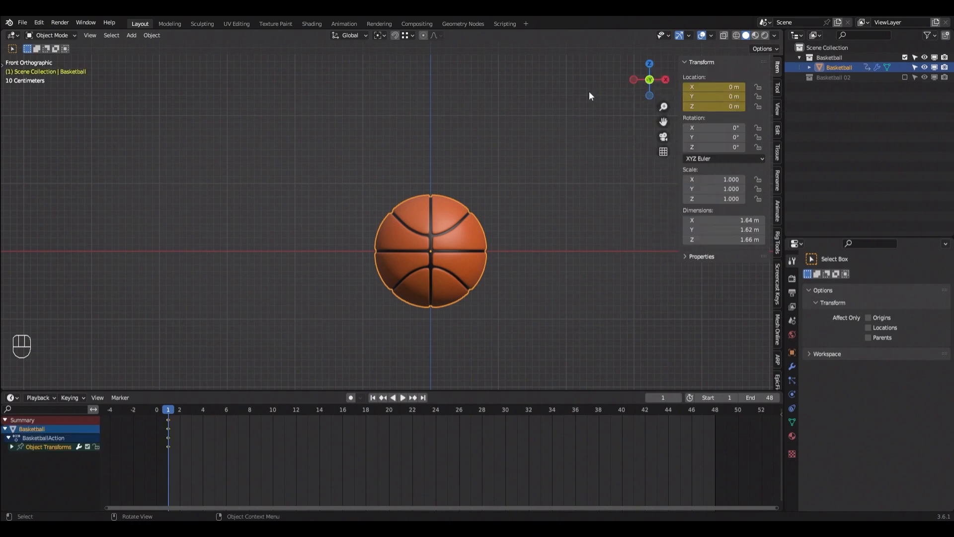
# Step: Go to frame 24 and set the basketball's Z location to 3 m
pyautogui.scroll(12, 160, 458)
pyautogui.moveTo(194, 411); pyautogui.dragTo(300, 411)
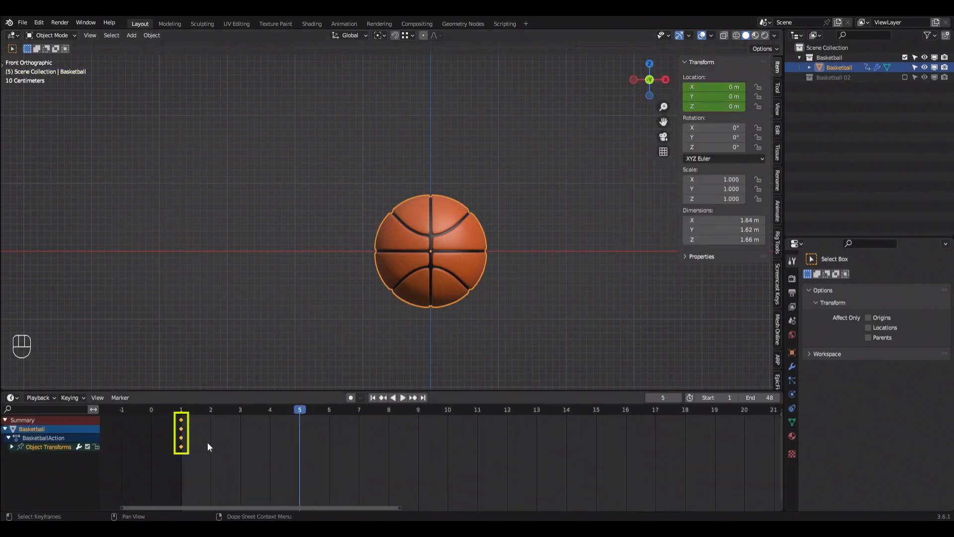
pyautogui.hotkey('shift', 'Left')
pyautogui.scroll(-10, 218, 428)
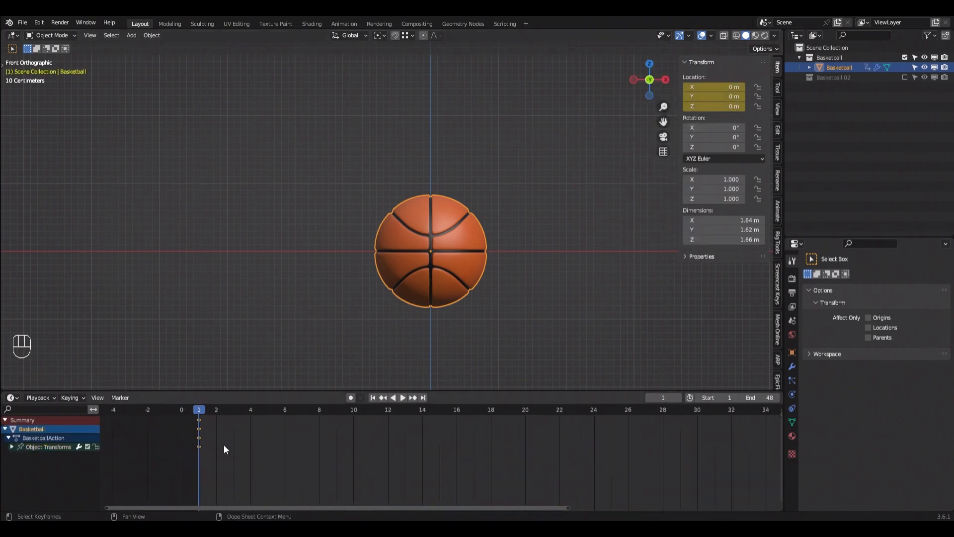
pyautogui.click(663, 397)
pyautogui.write('24')
pyautogui.press('Return')
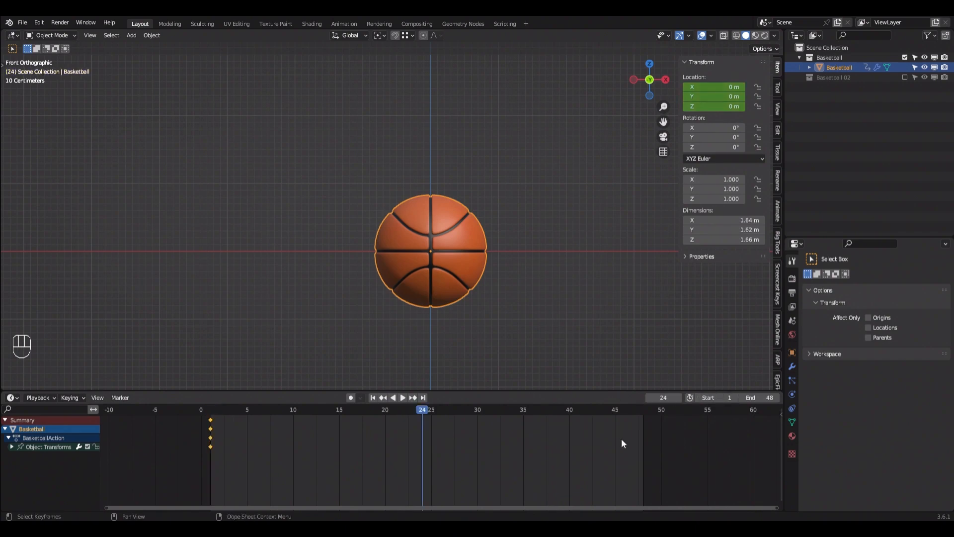
pyautogui.click(714, 106)
pyautogui.write('3')
pyautogui.press('Return')
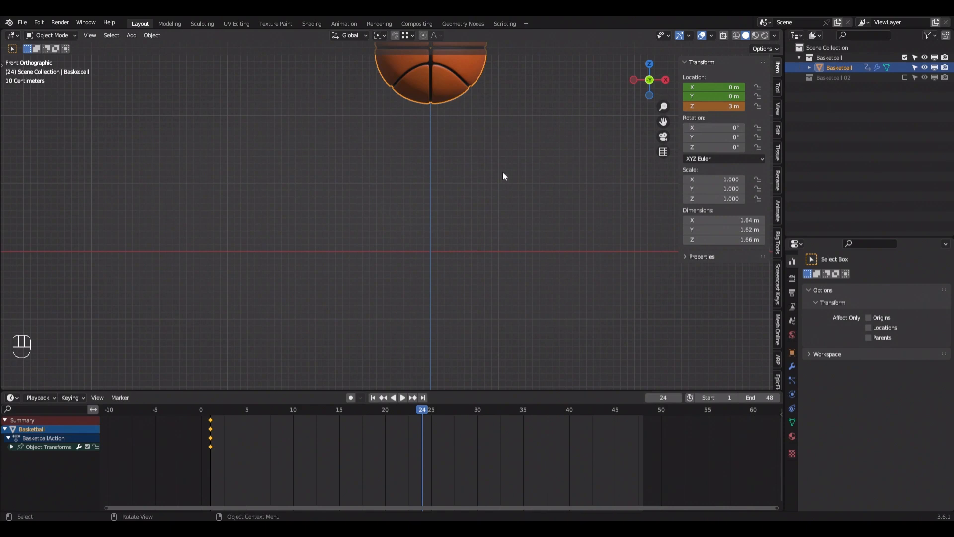
# Step: Insert location keyframes for the raised basketball at frame 24
pyautogui.keyDown('shift'); pyautogui.moveTo(514, 157); pyautogui.dragTo(506, 222, button='middle'); pyautogui.keyUp('shift')
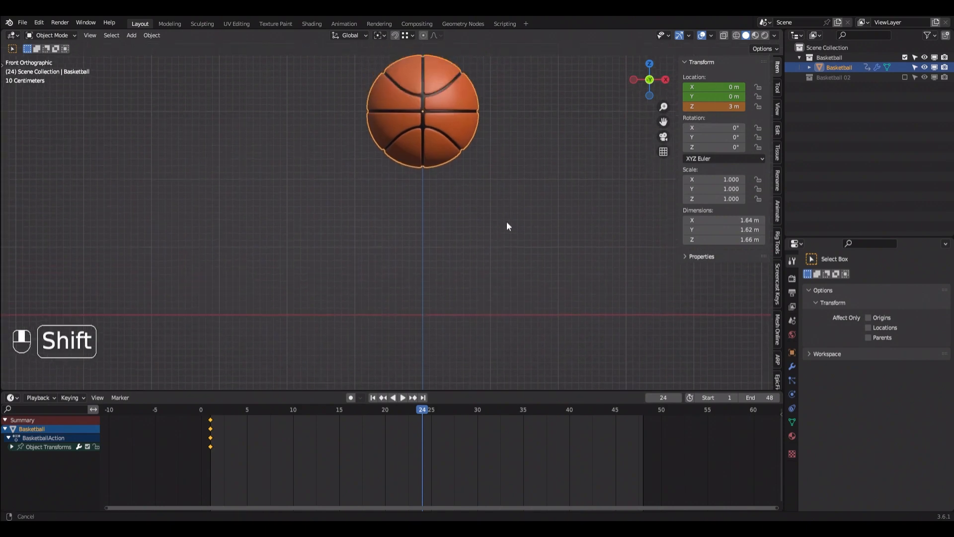
pyautogui.rightClick(721, 88)
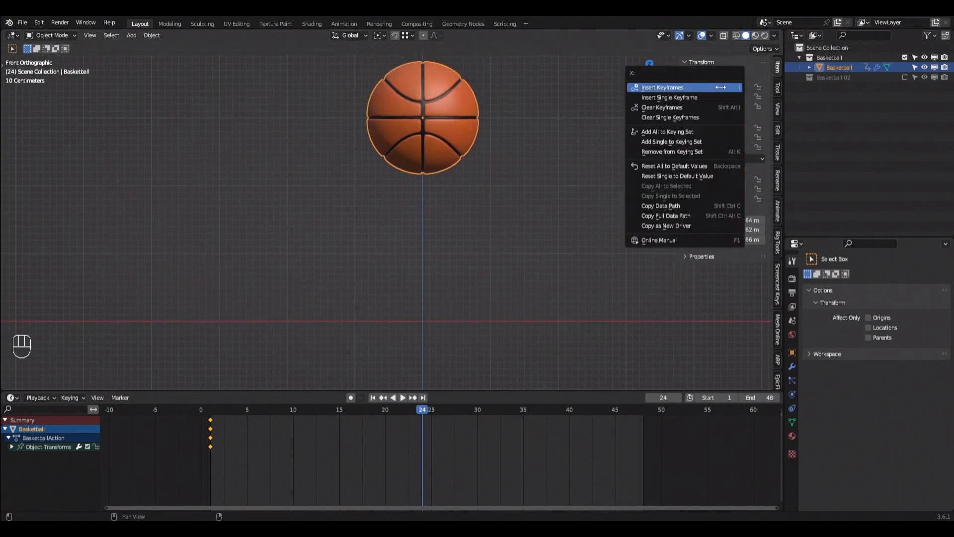
pyautogui.click(662, 88)
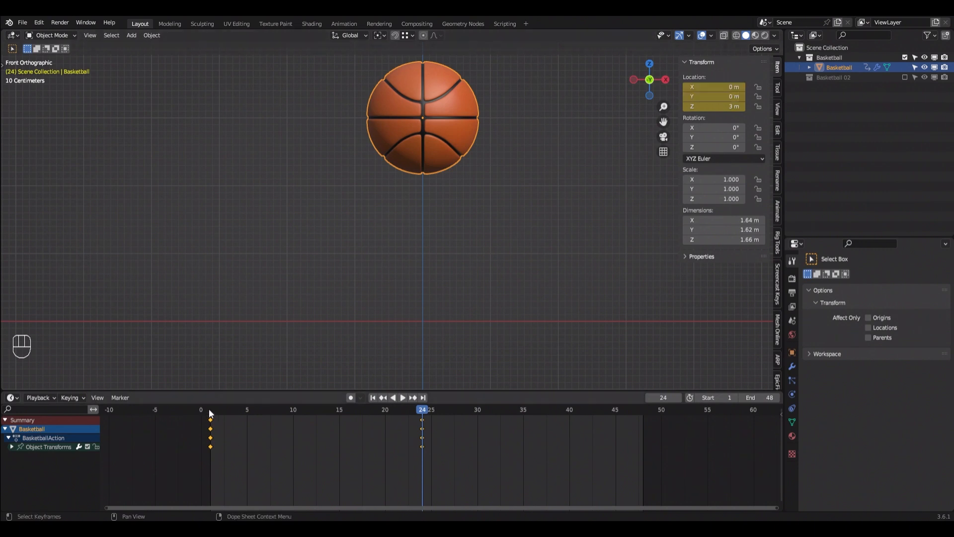
# Step: Review the basketball's motion by jumping between its two keyframes, playing the animation and scrubbing through it
pyautogui.press('Down')
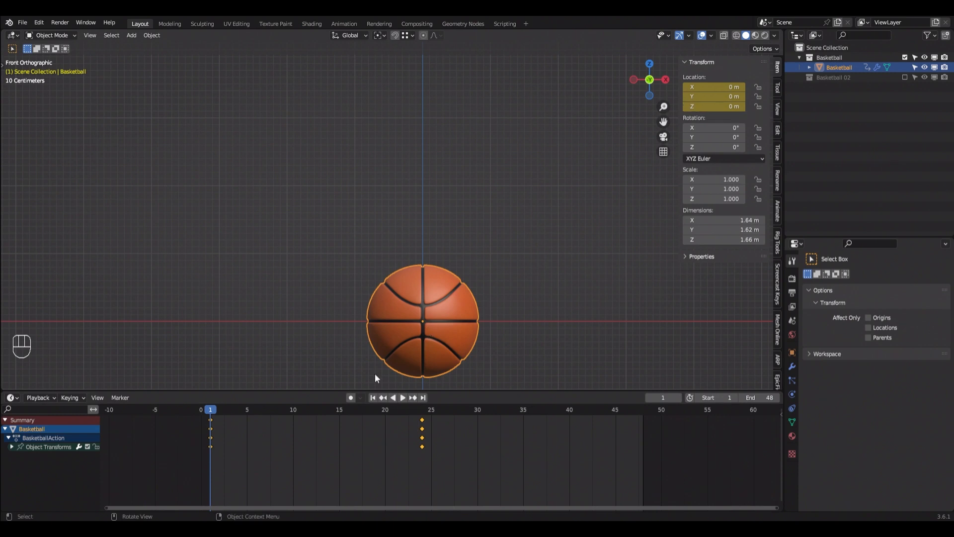
pyautogui.press('Up')
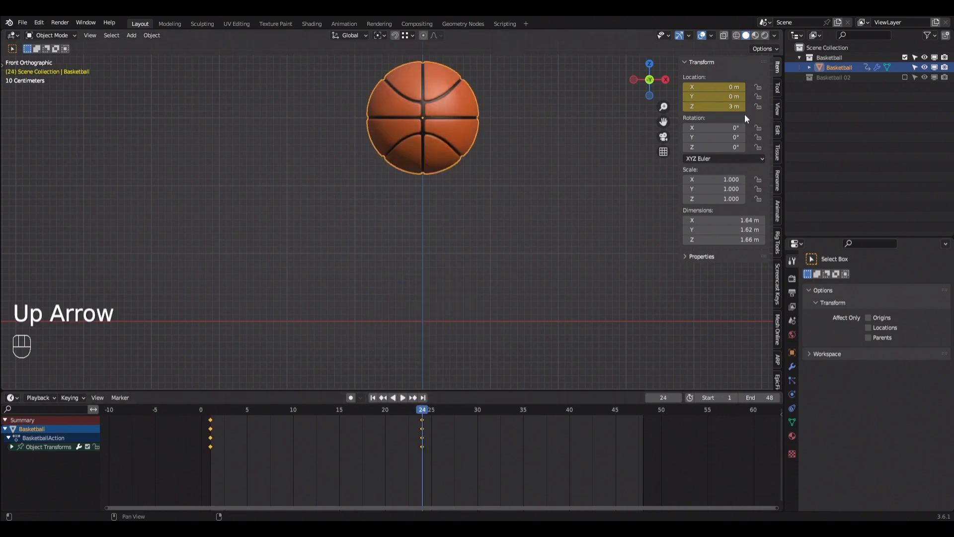
pyautogui.moveTo(214, 408); pyautogui.dragTo(210, 445)
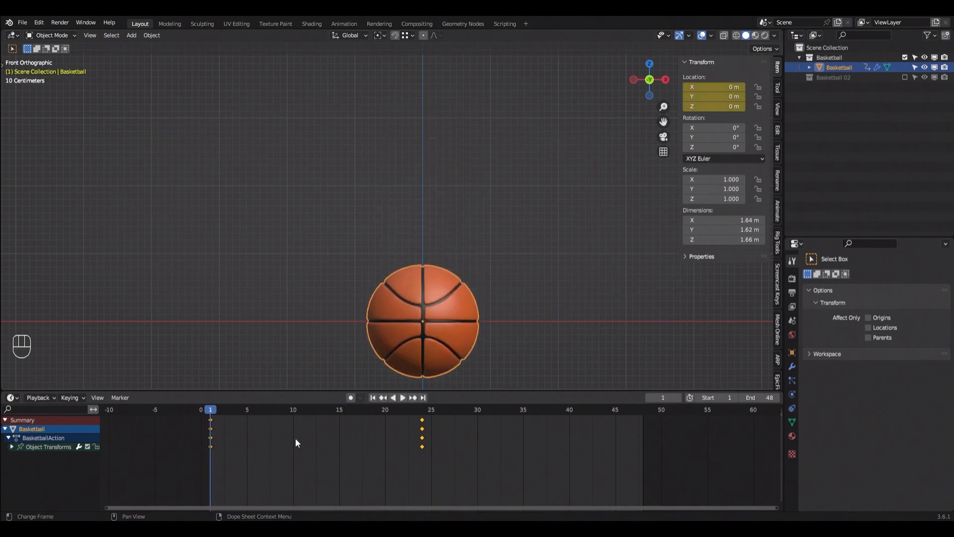
pyautogui.hotkey('shift', 'space')
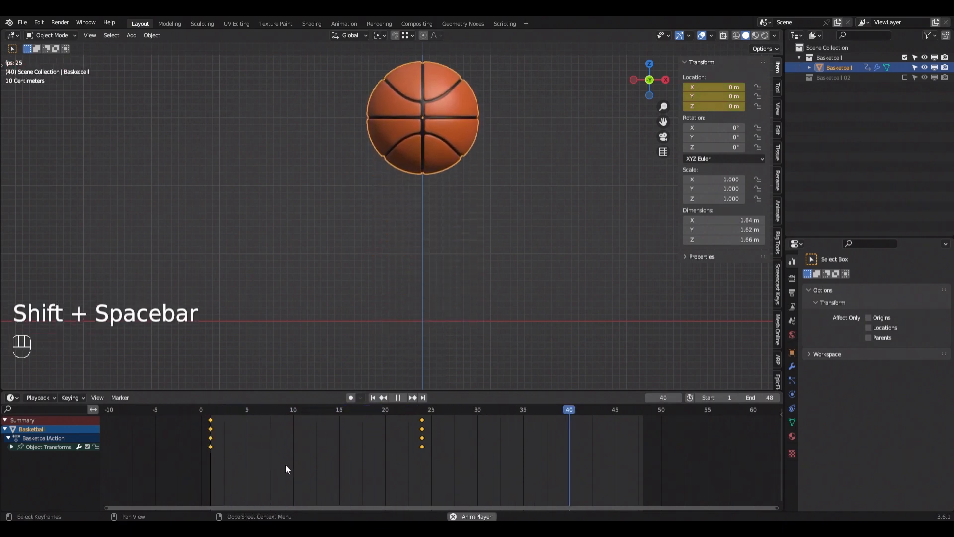
pyautogui.hotkey('shift', 'space')
pyautogui.moveTo(413, 414); pyautogui.dragTo(491, 432)
pyautogui.click(429, 409)
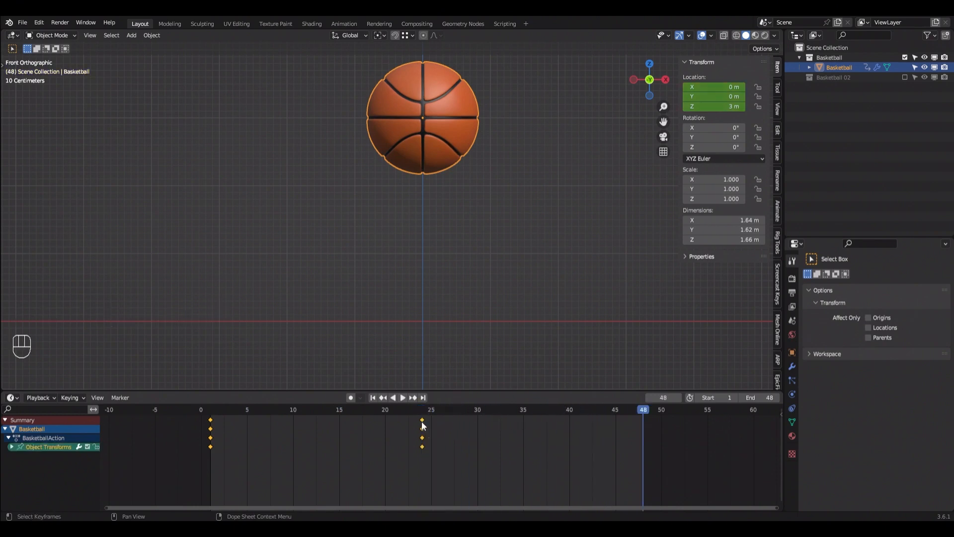
# Step: Move the basketball's second keyframe to frame 30 and scrub back to check the timing
pyautogui.click(422, 421)
pyautogui.moveTo(422, 420)
pyautogui.mouseDown()
pyautogui.moveTo(572, 425)
pyautogui.moveTo(408, 432)
pyautogui.moveTo(547, 440)
pyautogui.moveTo(398, 447)
pyautogui.moveTo(431, 432)
pyautogui.mouseUp()
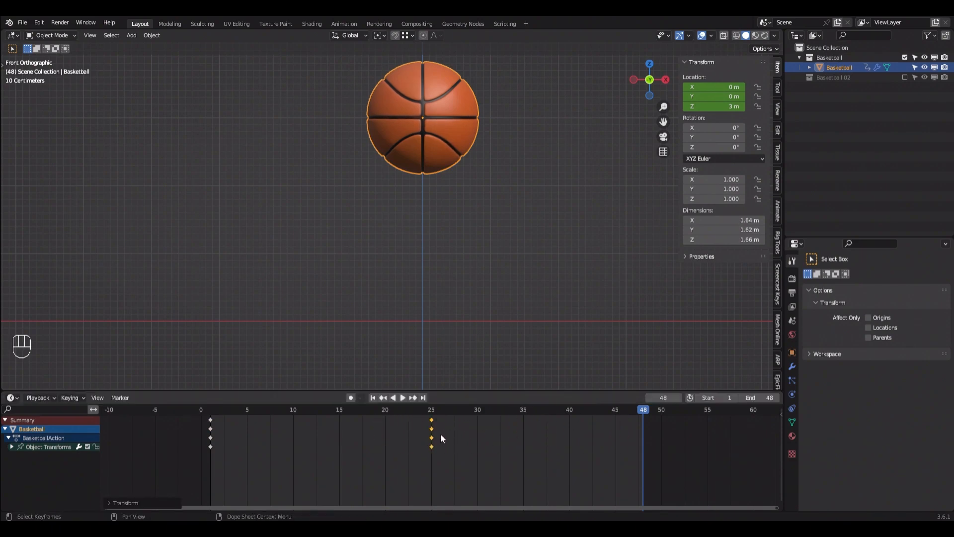
pyautogui.press('g')
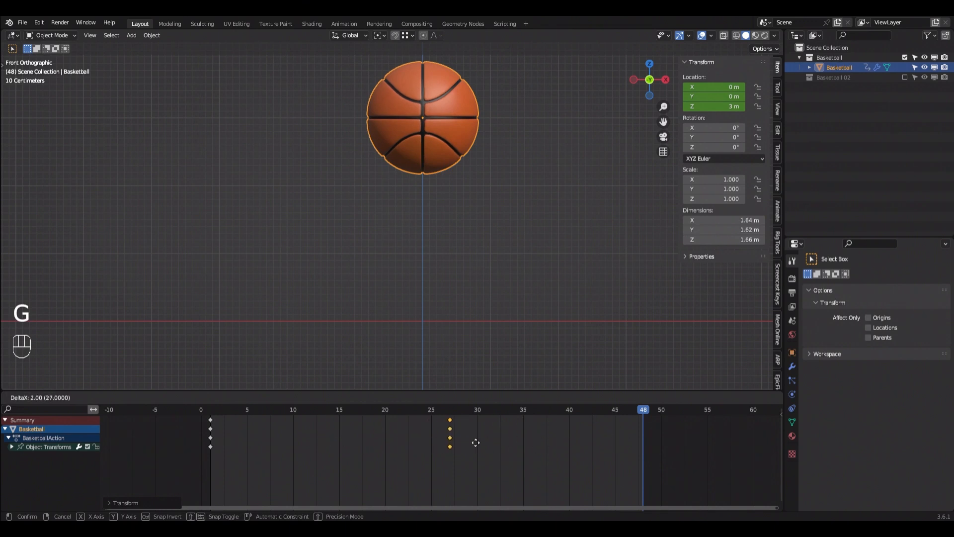
pyautogui.click(479, 444)
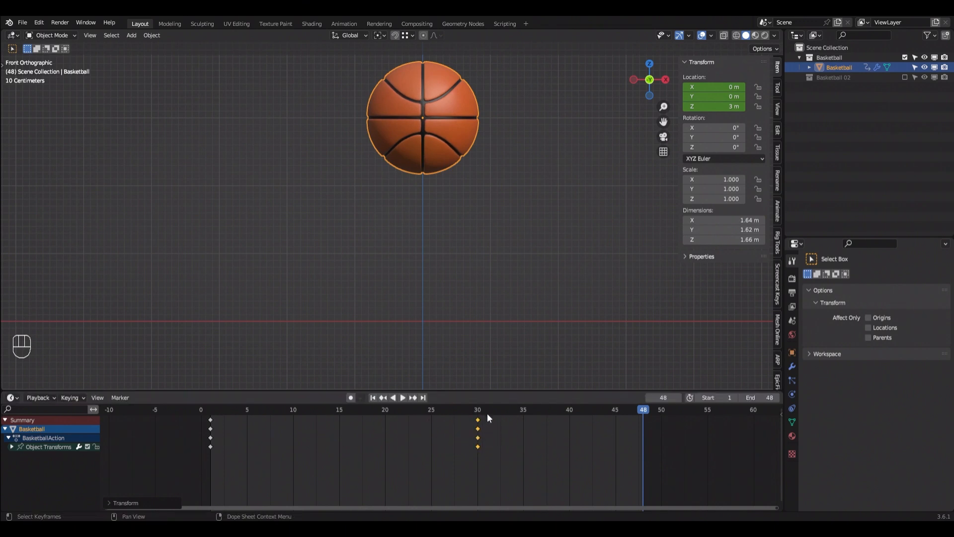
pyautogui.moveTo(487, 411); pyautogui.dragTo(309, 428)
# Step: Move the basketball's second keyframe to frame 48 and scrub through the slower motion
pyautogui.press('g')
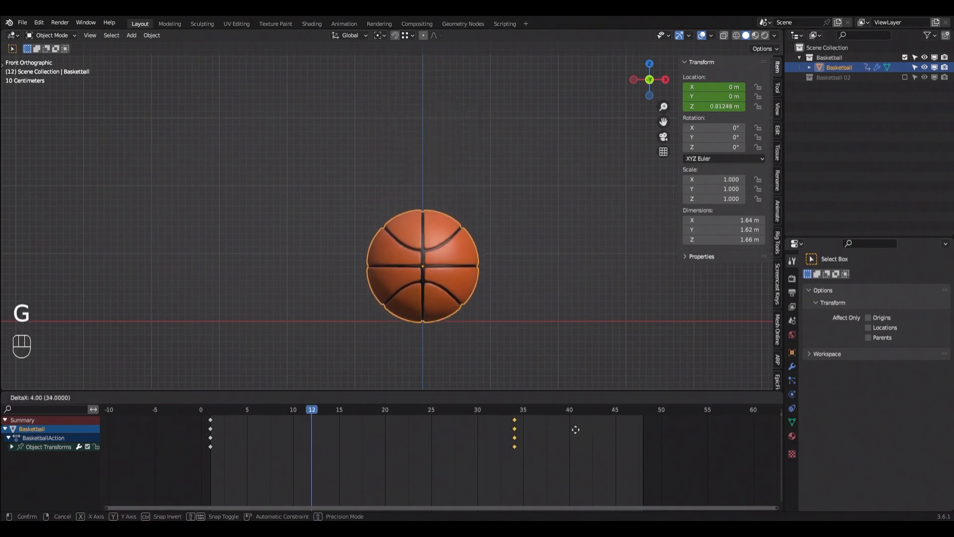
pyautogui.click(676, 432)
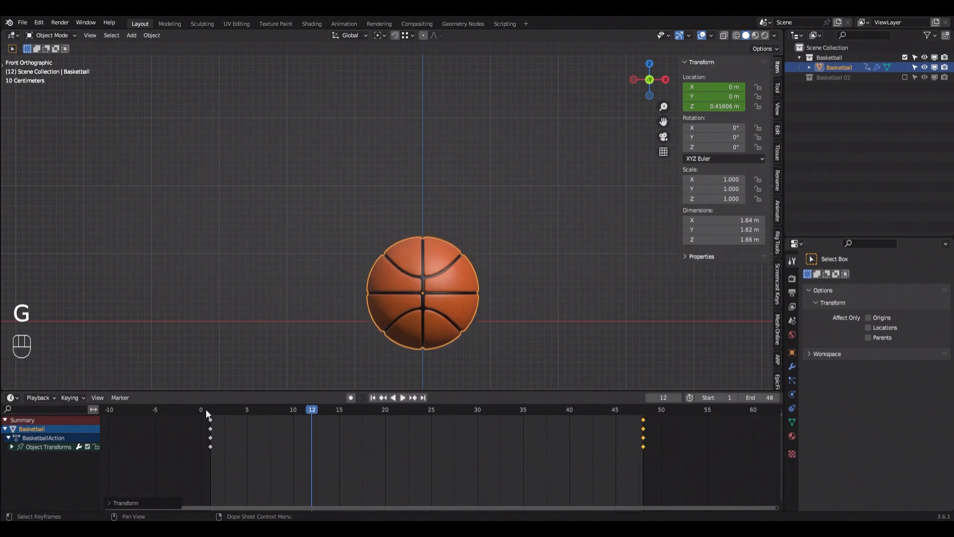
pyautogui.moveTo(206, 409); pyautogui.dragTo(644, 413)
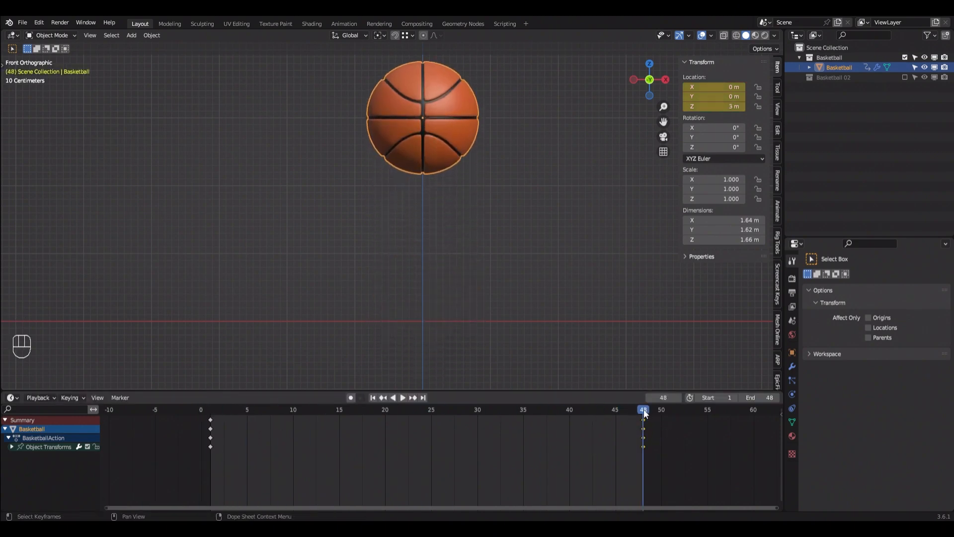
# Step: Move the second keyframe to frame 10, scrub the faster motion, and move the keyframe to frame 28
pyautogui.press('g')
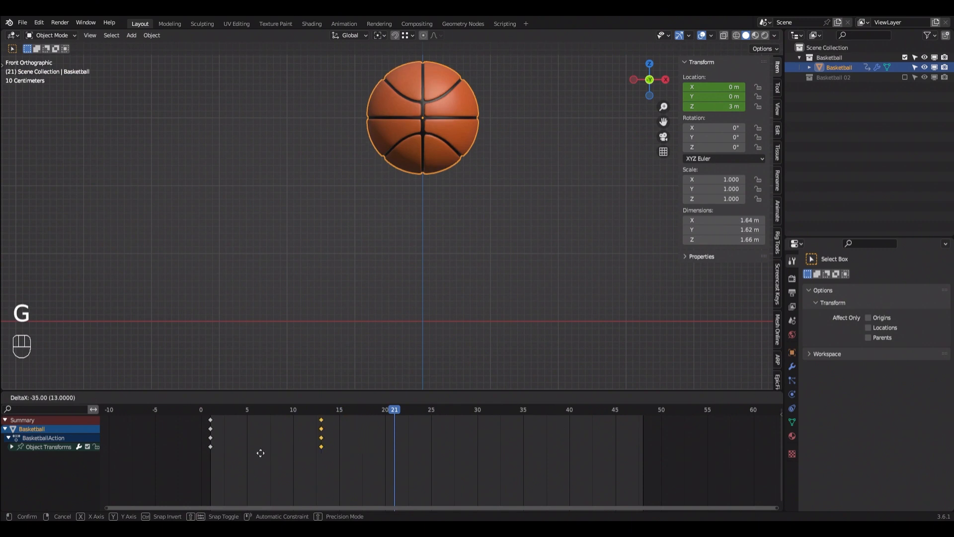
pyautogui.click(238, 453)
pyautogui.moveTo(209, 407); pyautogui.dragTo(321, 433)
pyautogui.press('g')
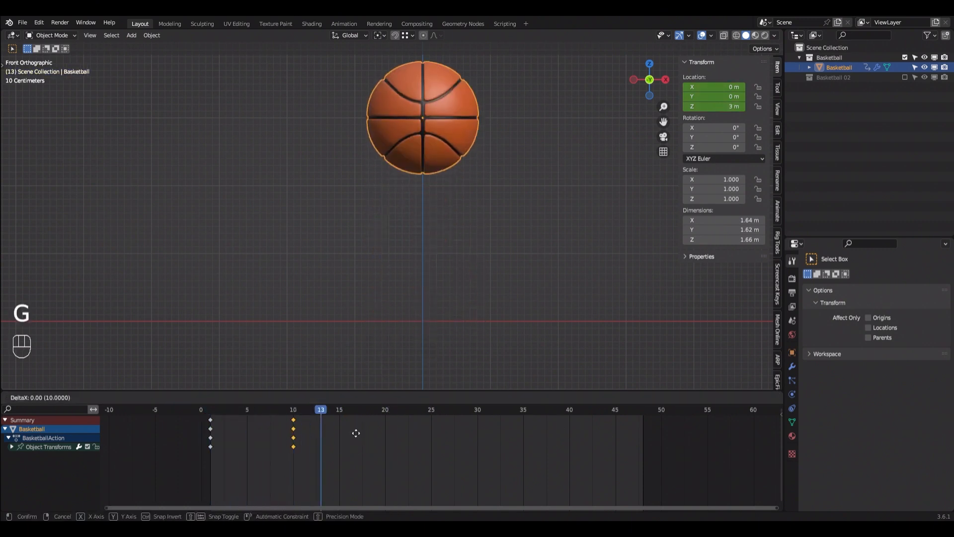
pyautogui.click(523, 433)
# Step: Try deleting the selected keyframe at frame 28 directly and with Delete Keyframes, undoing each deletion
pyautogui.press('Delete')
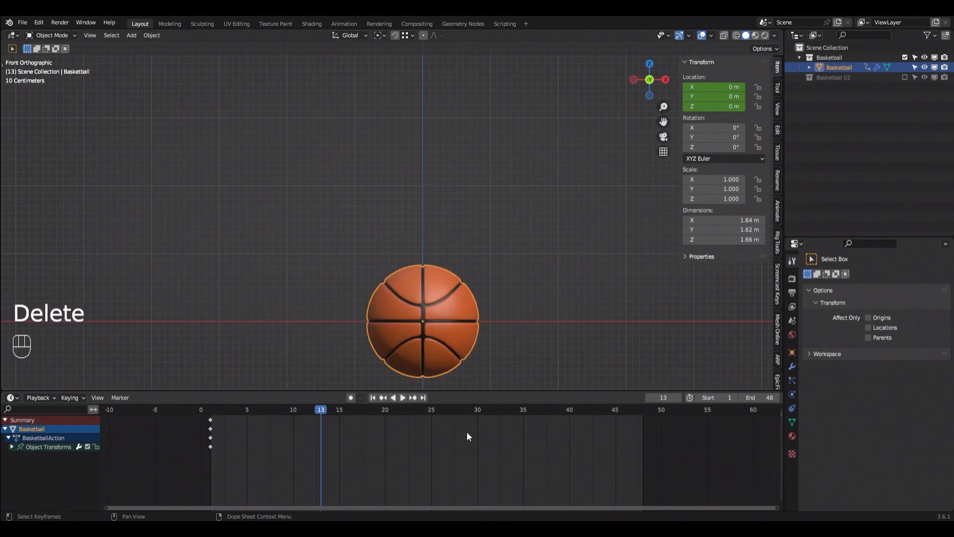
pyautogui.hotkey('ctrl', 'z')
pyautogui.press('x')
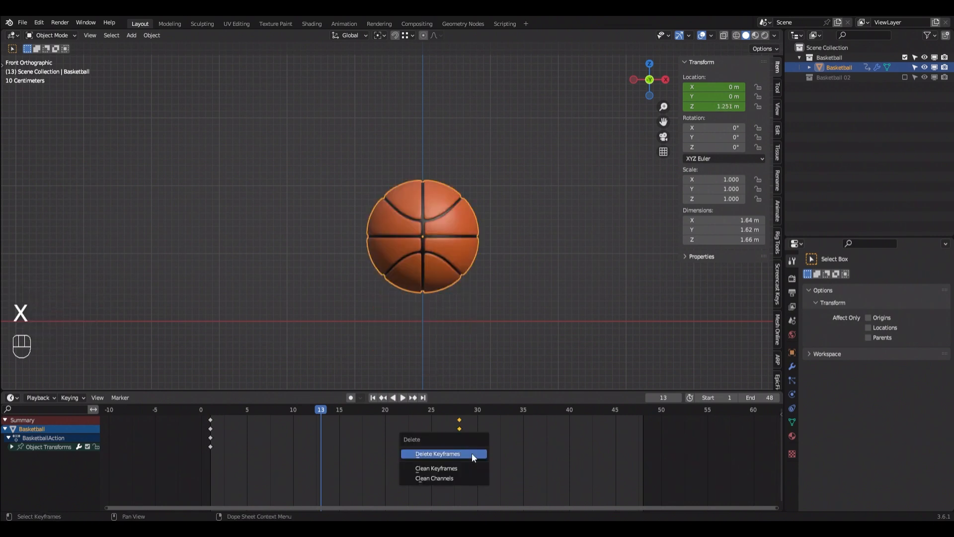
pyautogui.click(443, 456)
pyautogui.hotkey('ctrl', 'z')
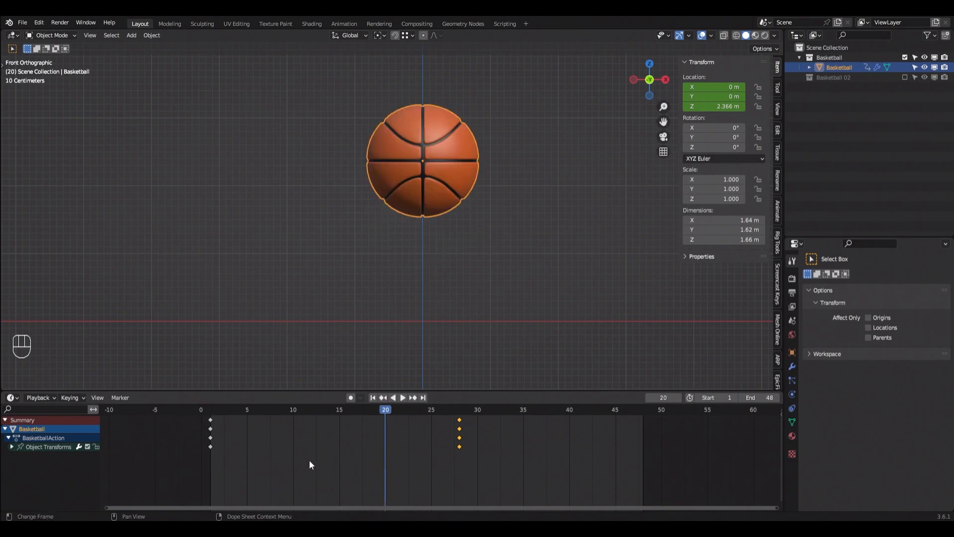
# Step: Select all of the basketball's keyframes, delete them, and undo the deletion
pyautogui.press('a')
pyautogui.press('Delete')
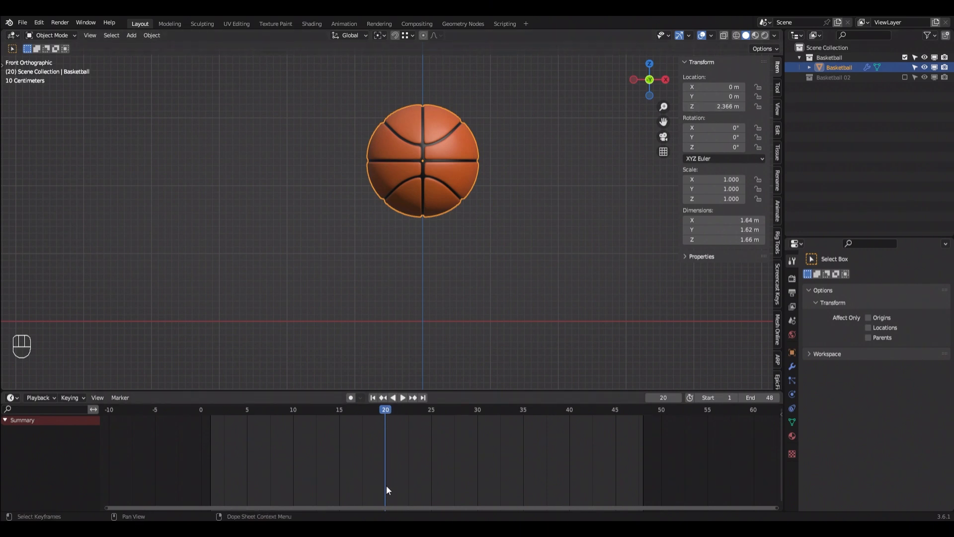
pyautogui.hotkey('ctrl', 'z')
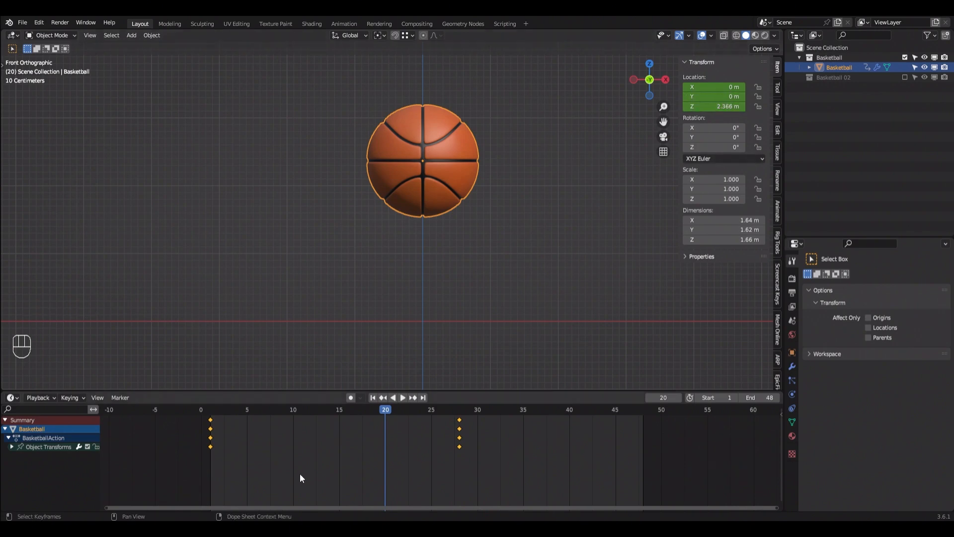
# Step: Return to frame 1, try deleting all keyframes from there, and undo it
pyautogui.hotkey('shift', 'Left')
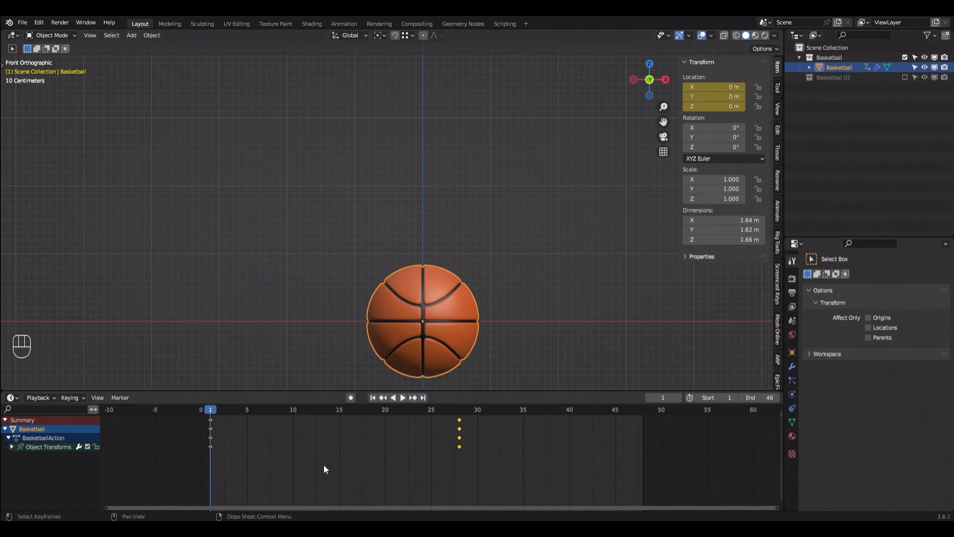
pyautogui.press('Delete')
pyautogui.hotkey('ctrl', 'z')
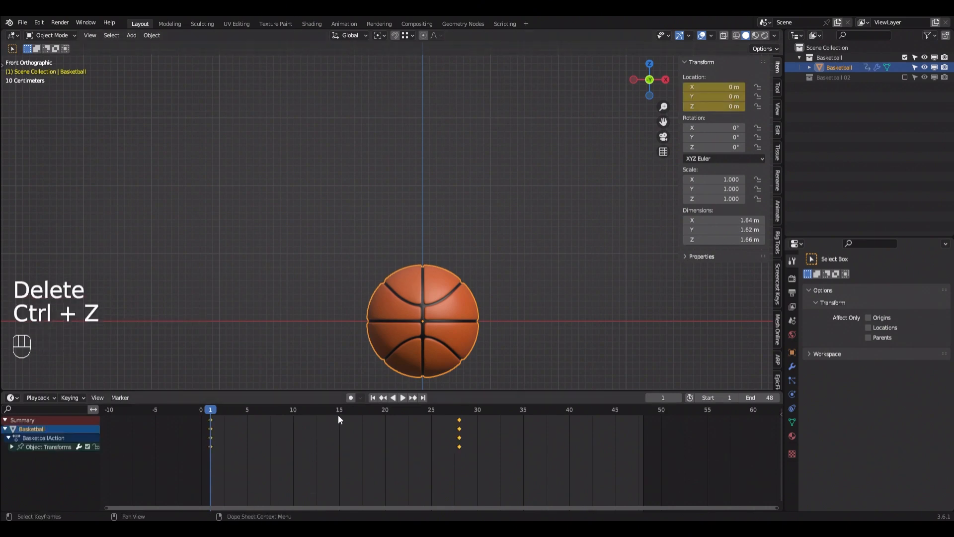
# Step: Delete all keyframes while at frame 28 and clear the basketball's location to the origin
pyautogui.moveTo(338, 415); pyautogui.dragTo(458, 429)
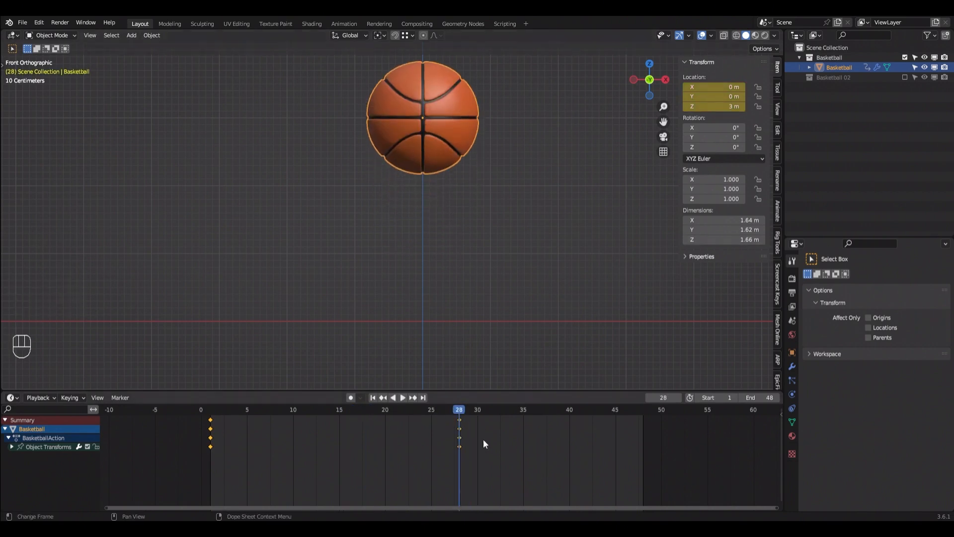
pyautogui.press('Delete')
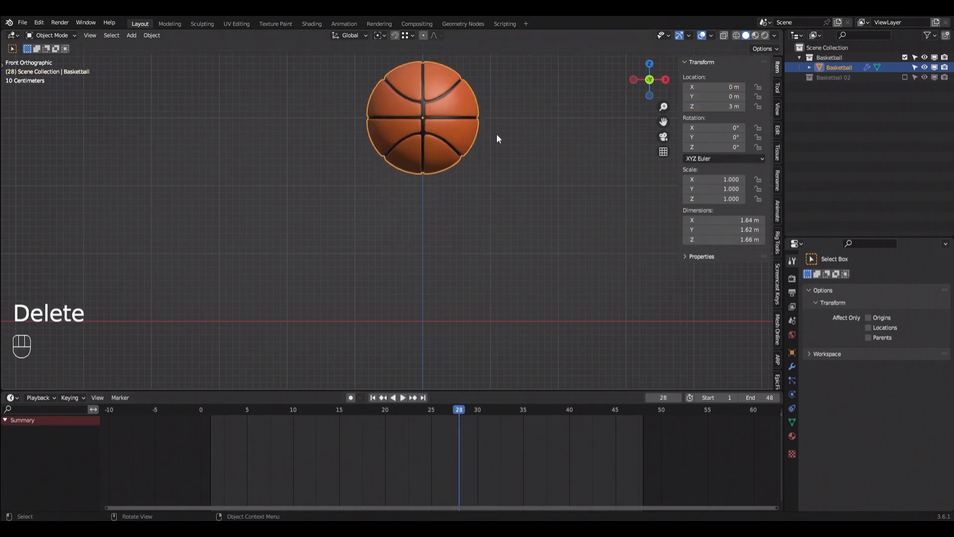
pyautogui.press('alt')
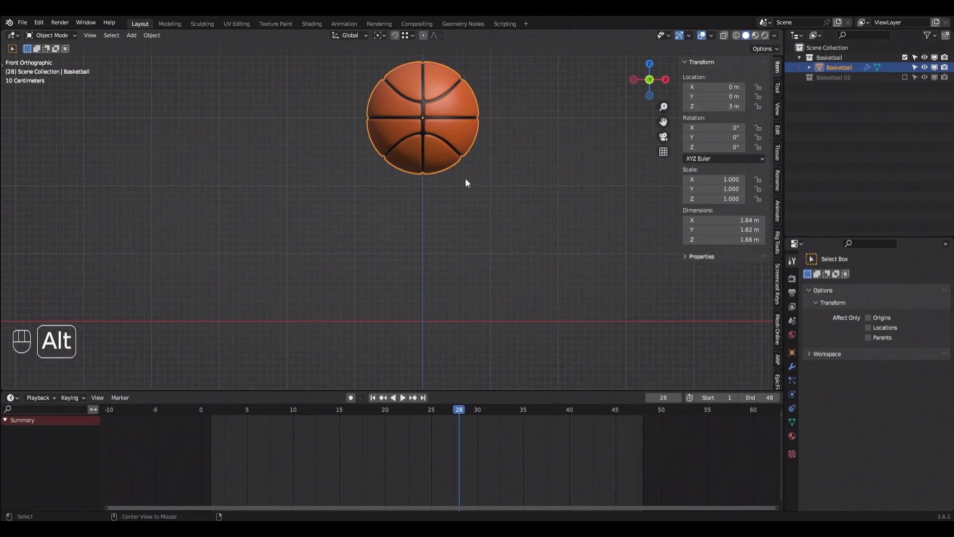
pyautogui.hotkey('alt', 'g')
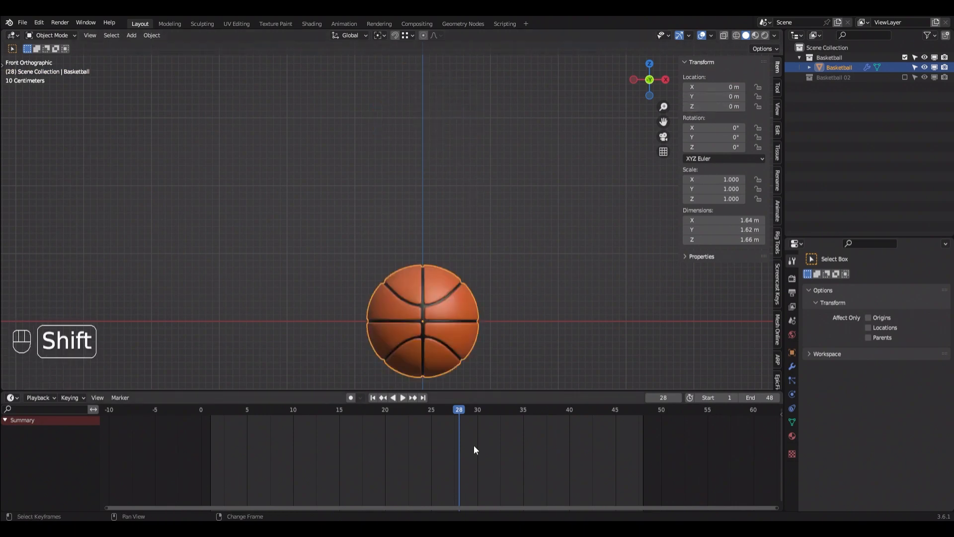
# Step: Return to frame 1 and insert a keyframe on the basketball's X, Y and Z location values
pyautogui.hotkey('shift', 'Left')
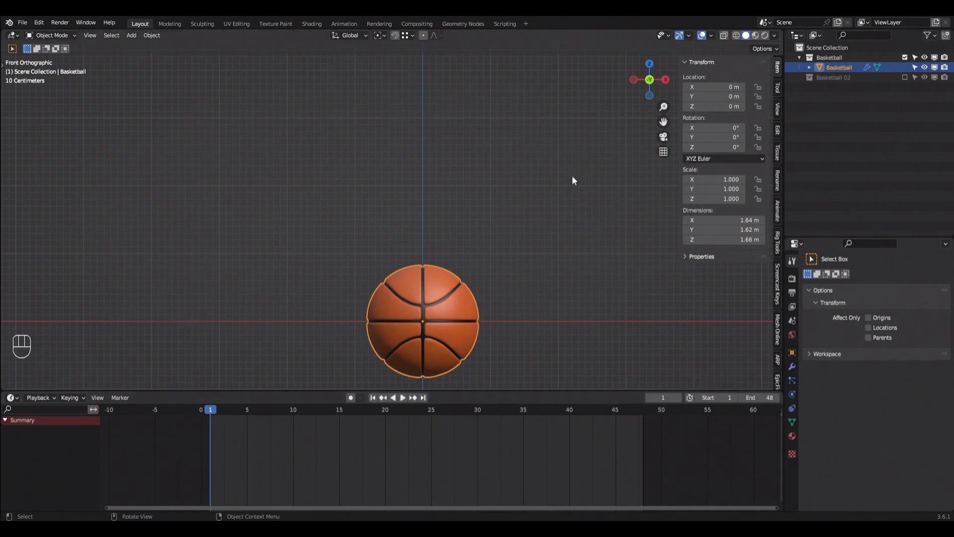
pyautogui.rightClick(713, 87)
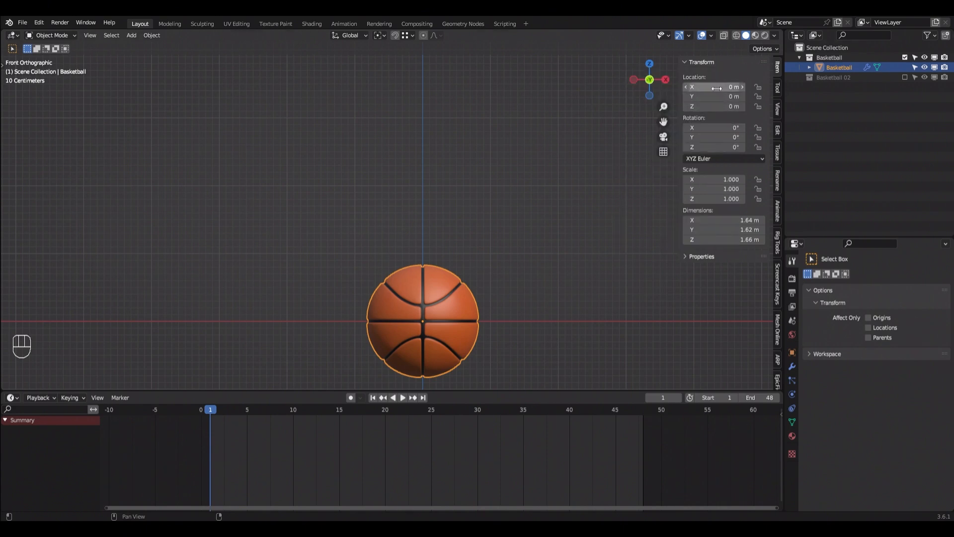
pyautogui.press('i')
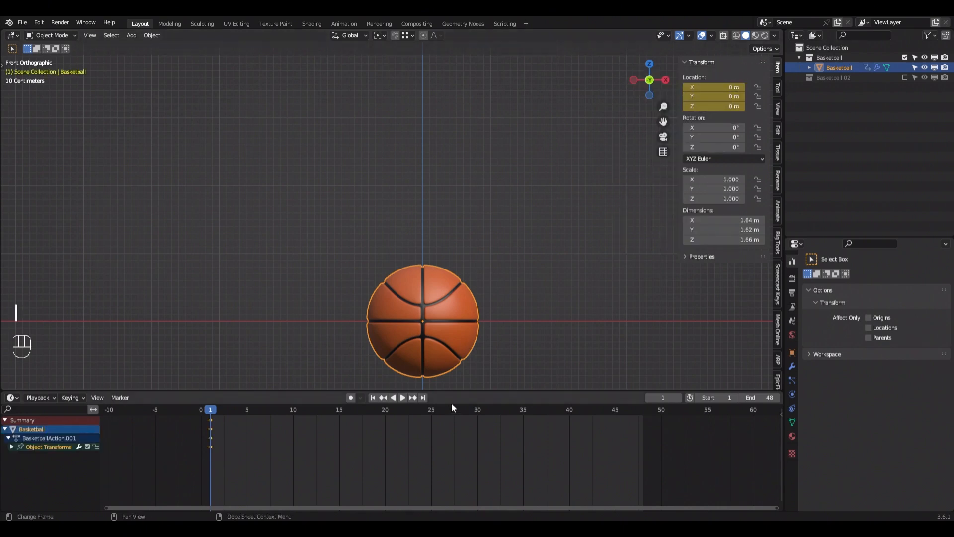
# Step: At frame 24, set the basketball's Z location to 3 m and keyframe its location values
pyautogui.moveTo(422, 408)
pyautogui.mouseDown()
pyautogui.moveTo(413, 418)
pyautogui.moveTo(422, 419)
pyautogui.mouseUp()
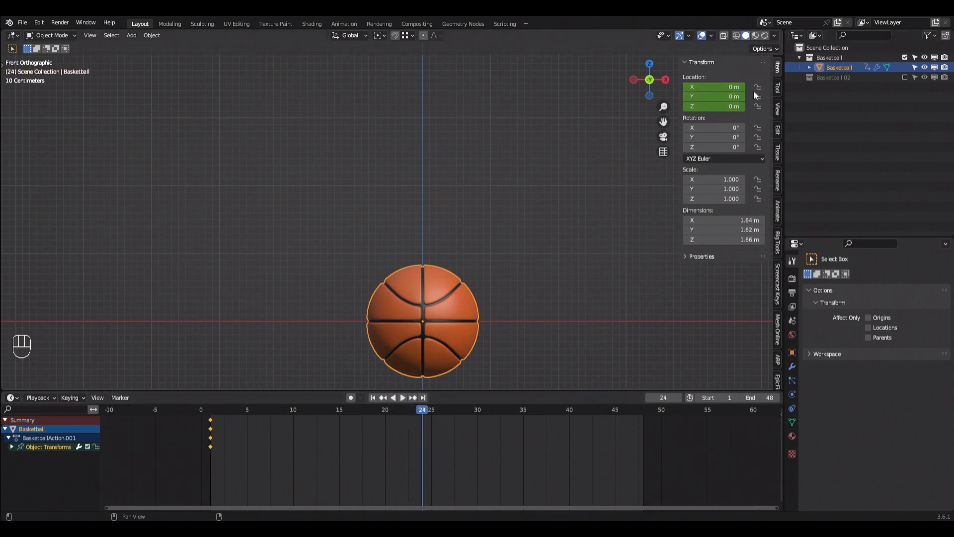
pyautogui.click(719, 108)
pyautogui.write('3')
pyautogui.press('Return')
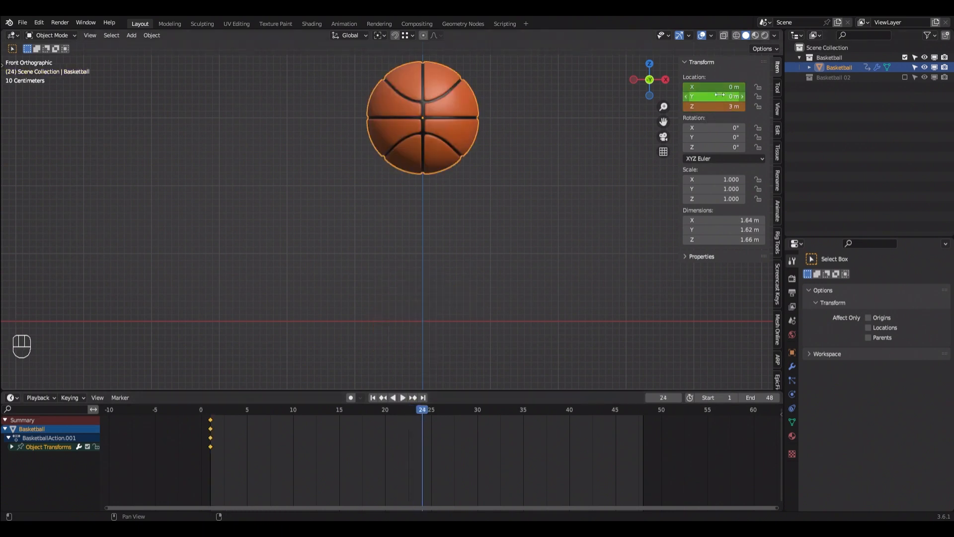
pyautogui.press('i')
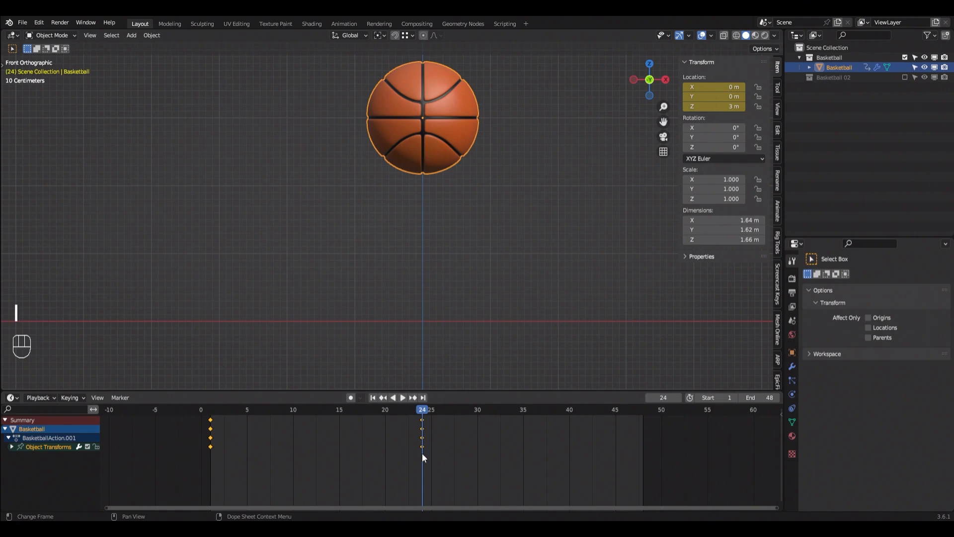
# Step: Undo the location keyframes at frames 24 and 1 together with the Z location change
pyautogui.hotkey('ctrl', 'z')
pyautogui.hotkey('ctrl', 'z')
pyautogui.hotkey('ctrl', 'z')
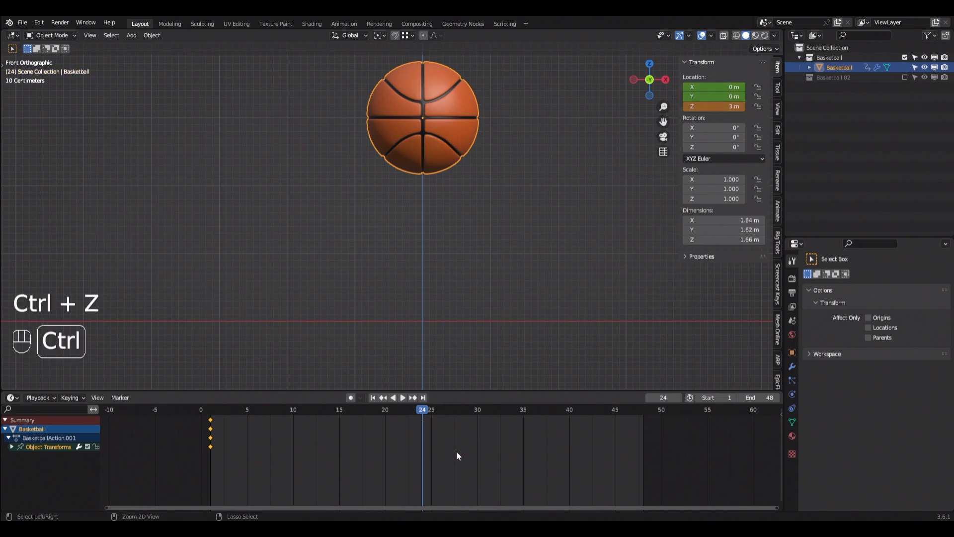
pyautogui.hotkey('ctrl', 'z')
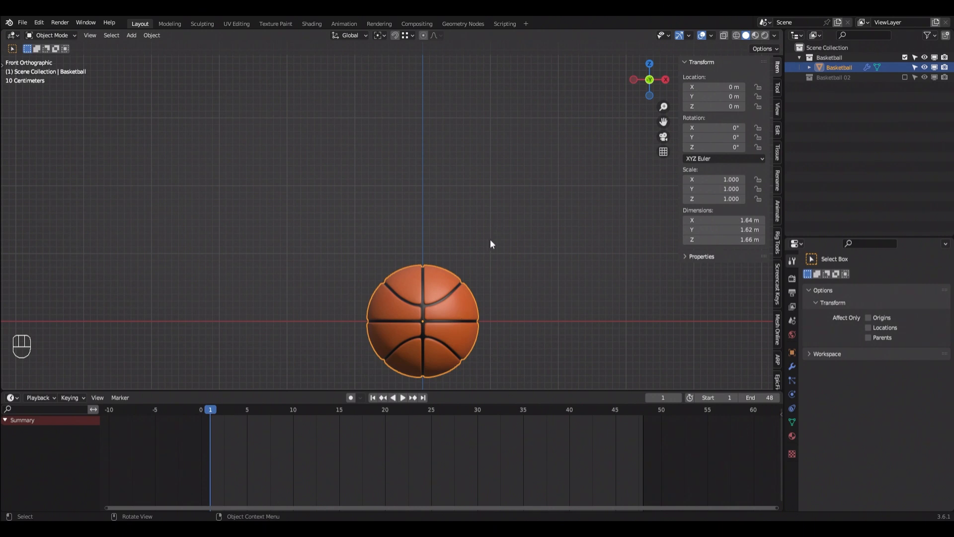
# Step: Insert a Location keyframe at frame 1 and another at frame 24 with the basketball moved 3 m up along Z
pyautogui.press('i')
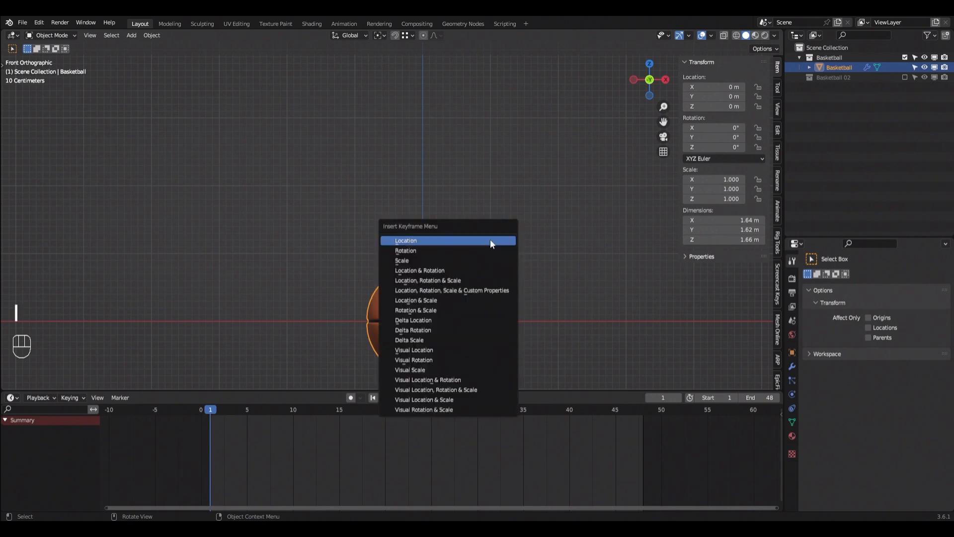
pyautogui.click(420, 241)
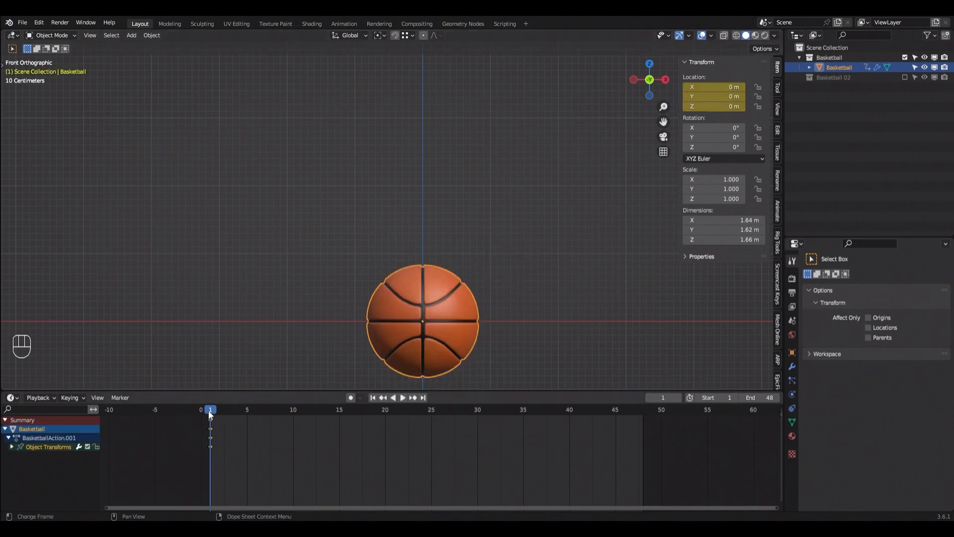
pyautogui.moveTo(407, 410); pyautogui.dragTo(423, 410)
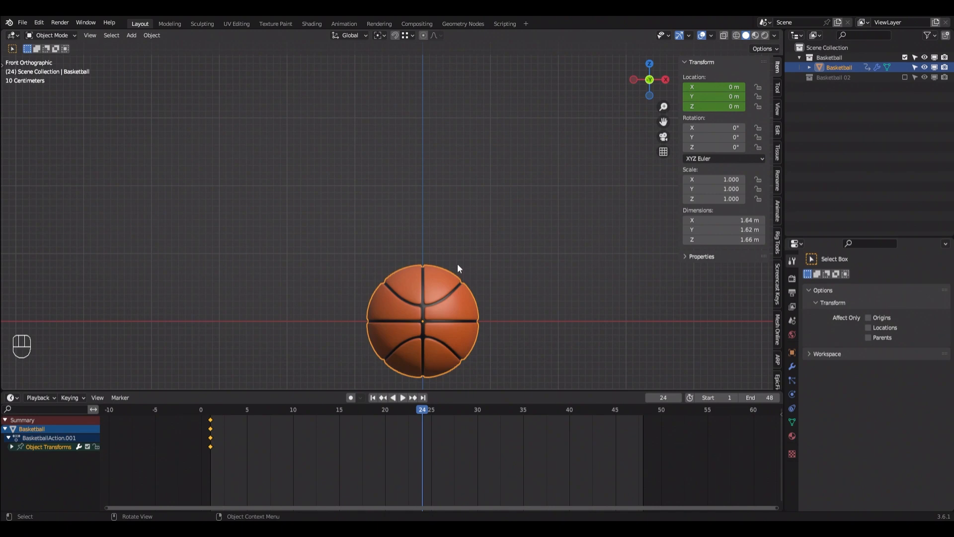
pyautogui.press('g')
pyautogui.press('z')
pyautogui.press('3')
pyautogui.press('Return')
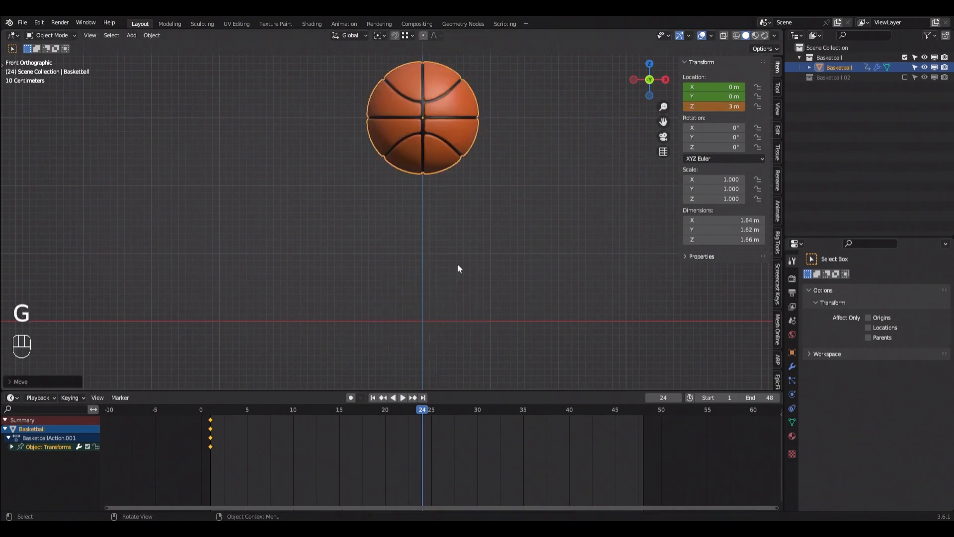
pyautogui.press('i')
pyautogui.click(425, 265)
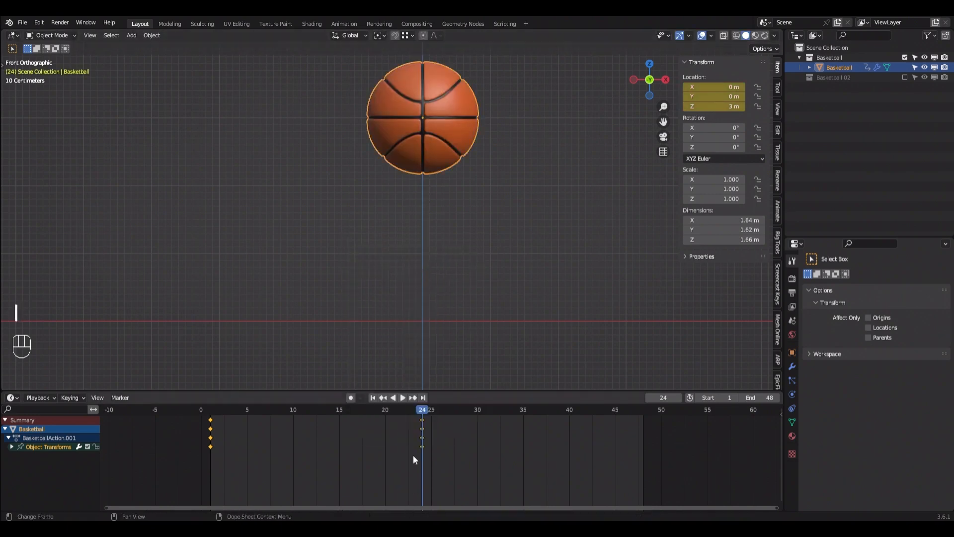
# Step: Play the animation from frame 1 and check the basketball's location values at frames 13, 1 and 24
pyautogui.moveTo(419, 421); pyautogui.dragTo(211, 418)
pyautogui.press('space')
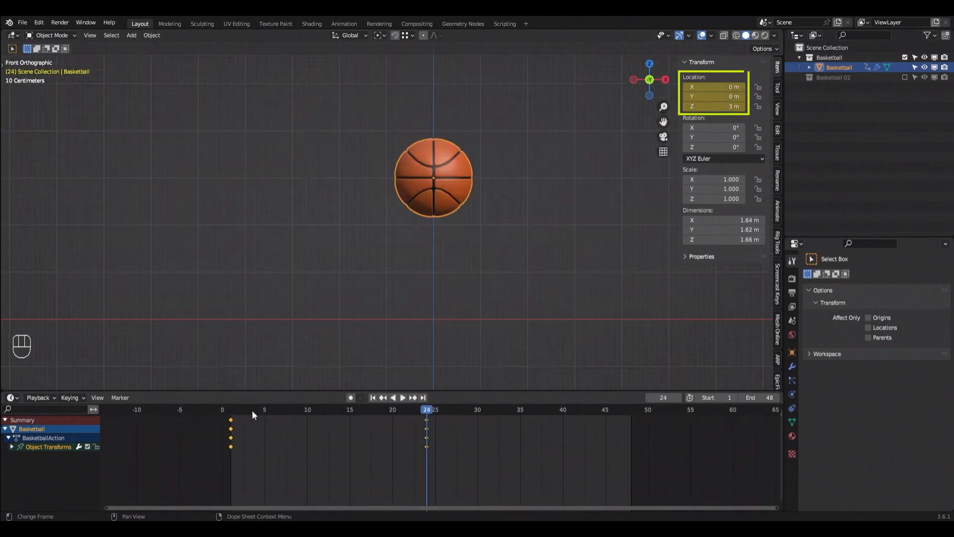
pyautogui.moveTo(252, 410); pyautogui.dragTo(339, 413)
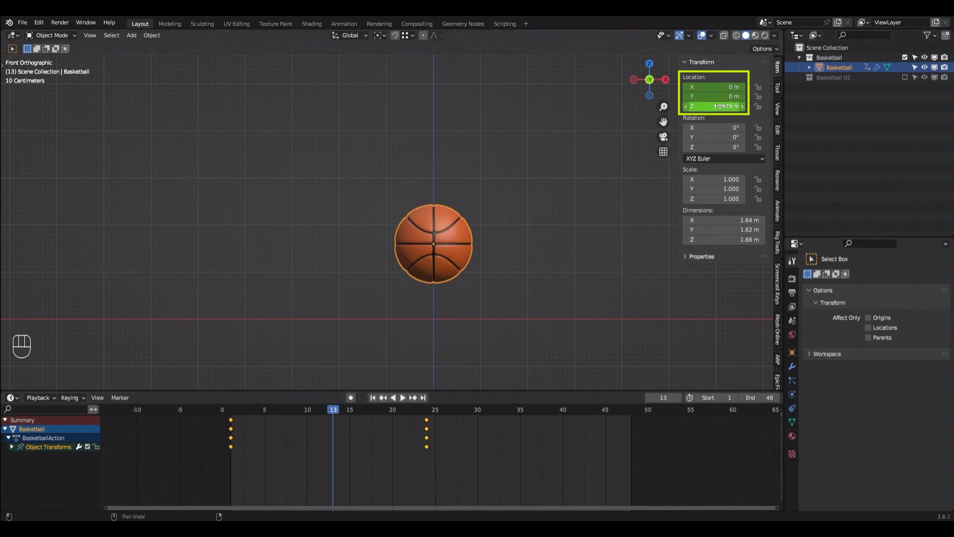
pyautogui.press('Down')
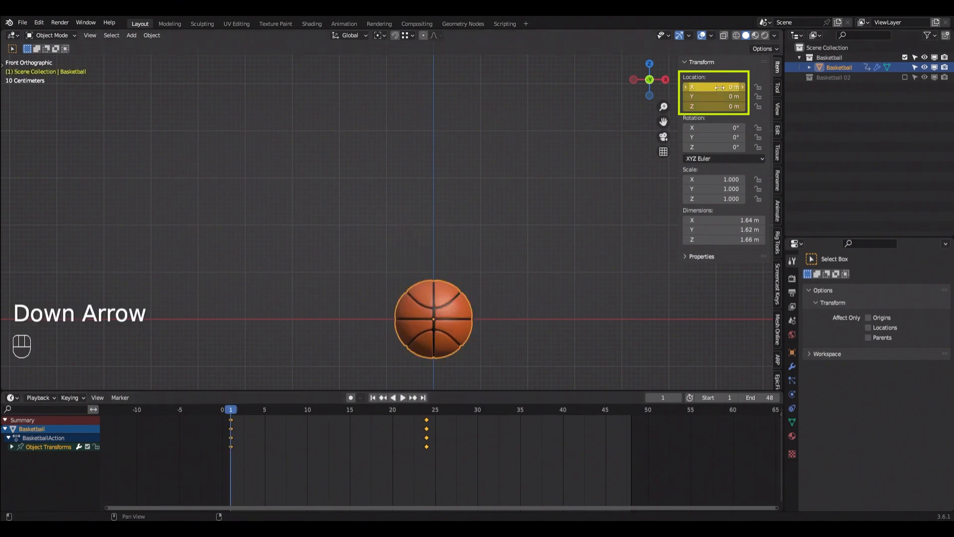
pyautogui.press('Up')
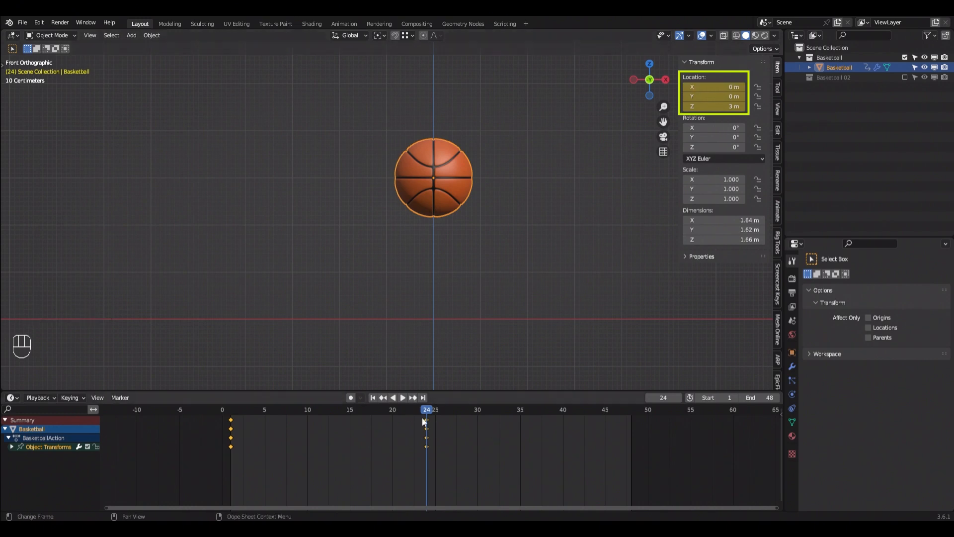
# Step: Try setting the basketball's Z location to 6 m at frame 24 without keyframing it, and move to frame 29
pyautogui.click(714, 107)
pyautogui.write('6')
pyautogui.press('Return')
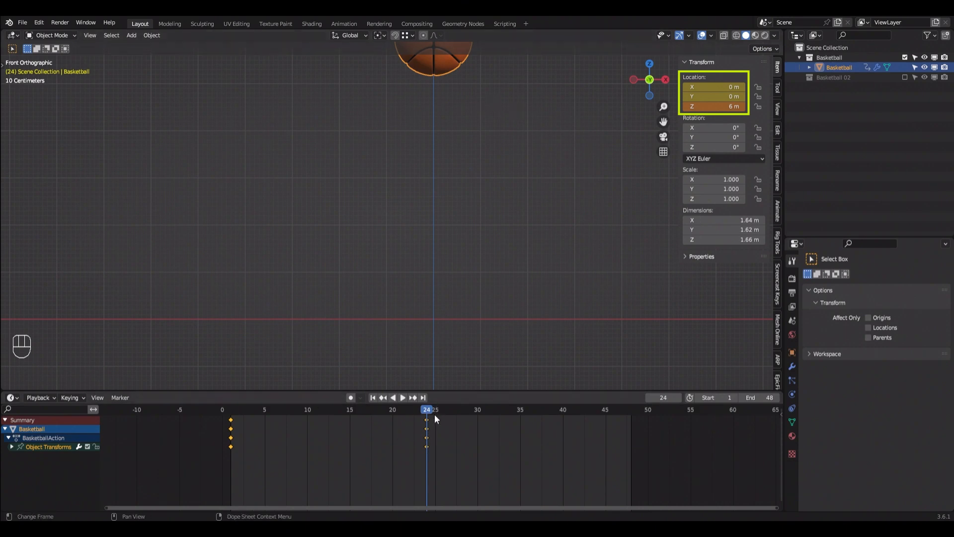
pyautogui.moveTo(431, 412); pyautogui.dragTo(469, 412)
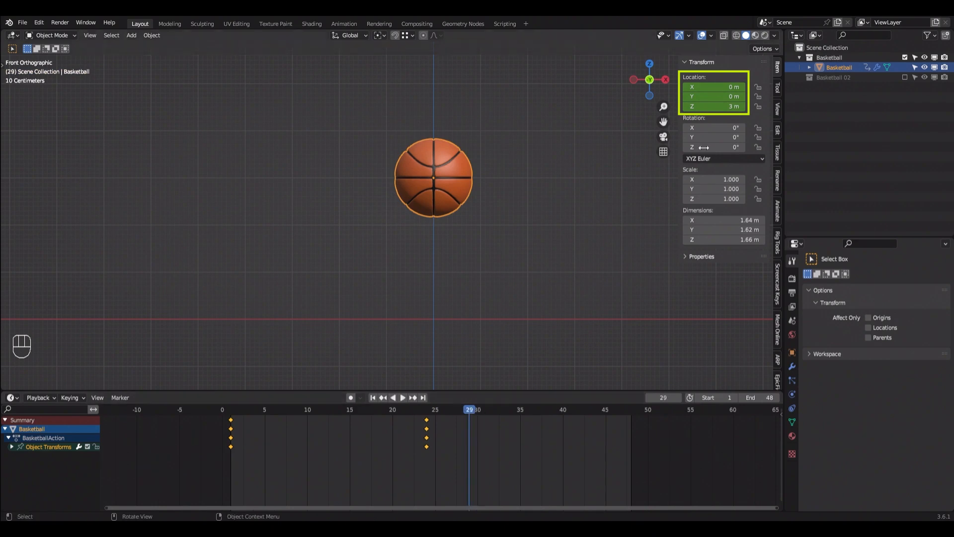
# Step: Return to the keyframe at frame 24, set the Z location to 6 m and replace it with a new Location keyframe
pyautogui.press('Down')
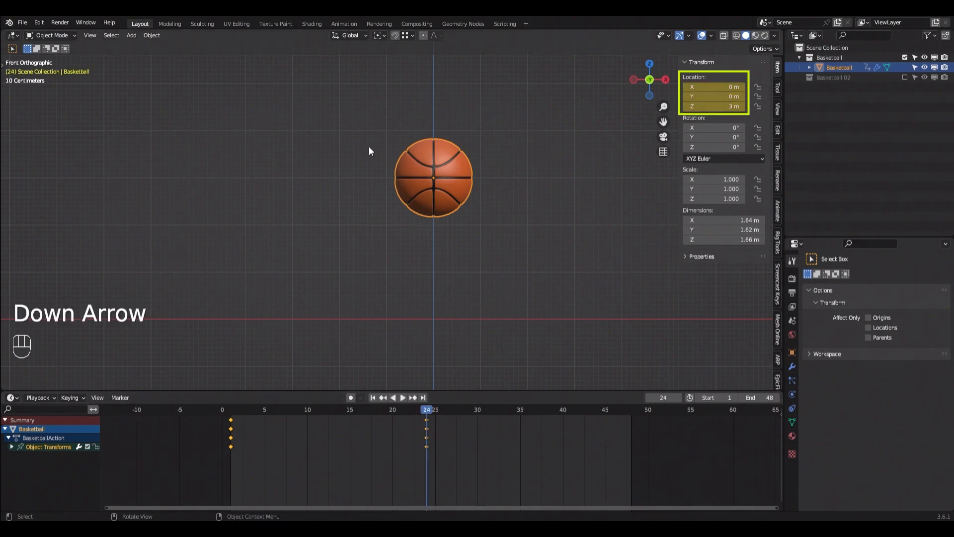
pyautogui.click(720, 106)
pyautogui.write('6')
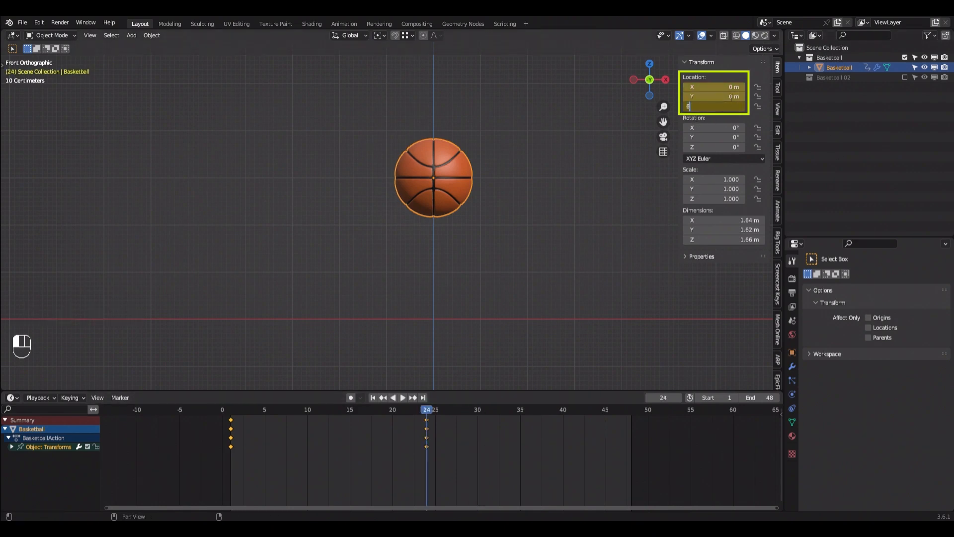
pyautogui.press('Return')
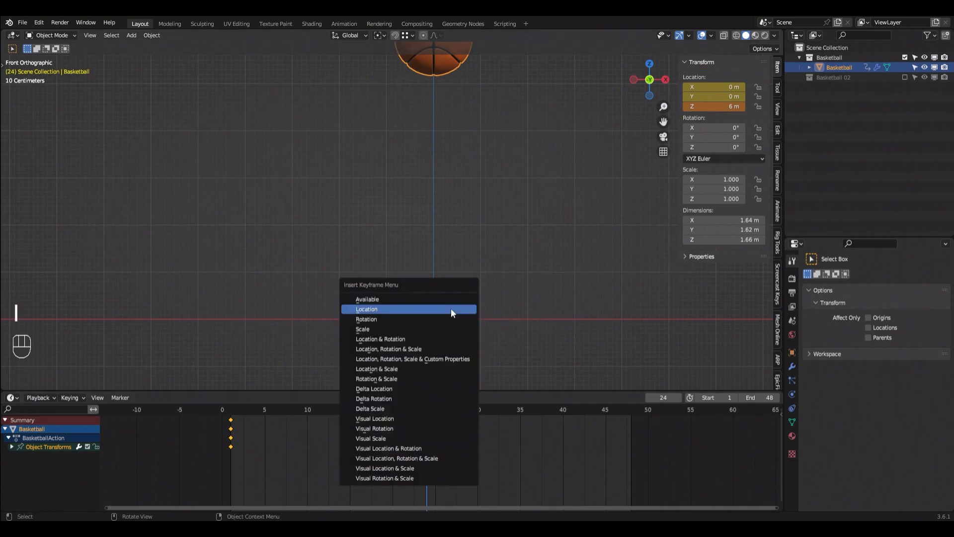
pyautogui.click(414, 309)
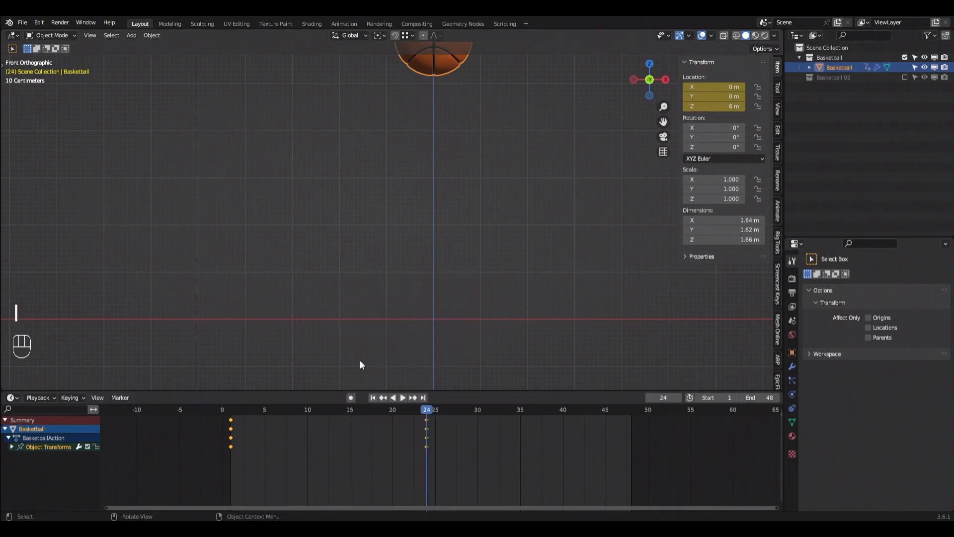
# Step: Go to frame 1 and delete all of the basketball's keyframes
pyautogui.click(231, 412)
pyautogui.scroll(1, 248, 437)
pyautogui.press('a')
pyautogui.press('Delete')
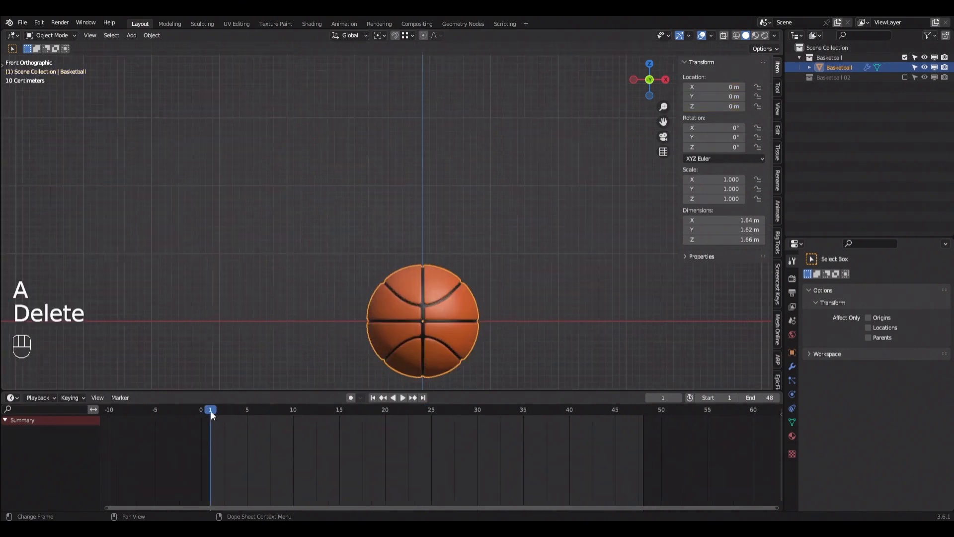
# Step: Set the active keying set to Location
pyautogui.click(70, 397)
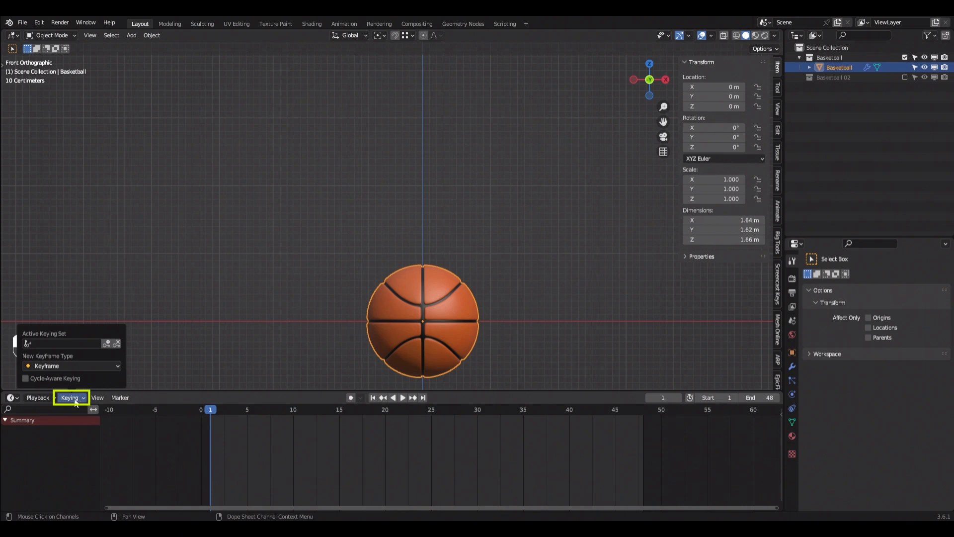
pyautogui.click(57, 344)
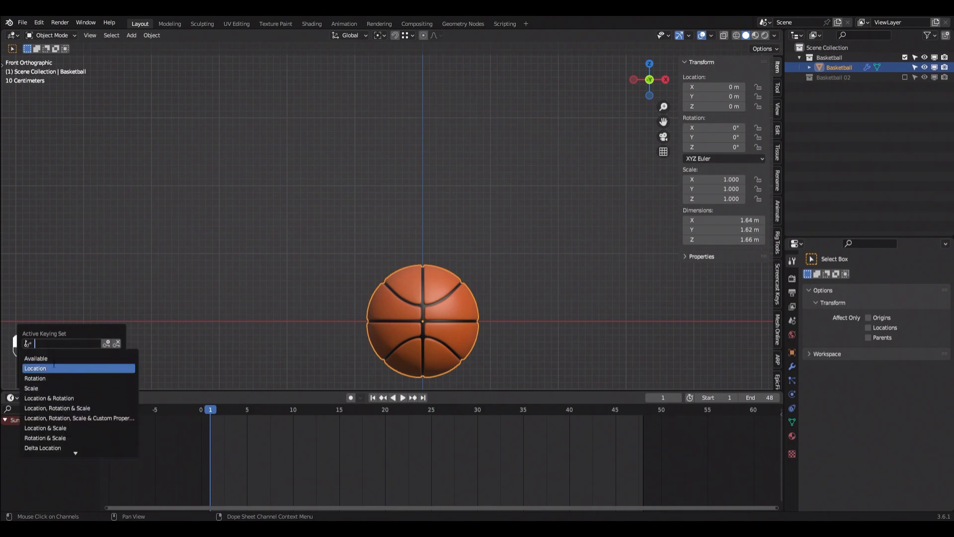
pyautogui.click(37, 368)
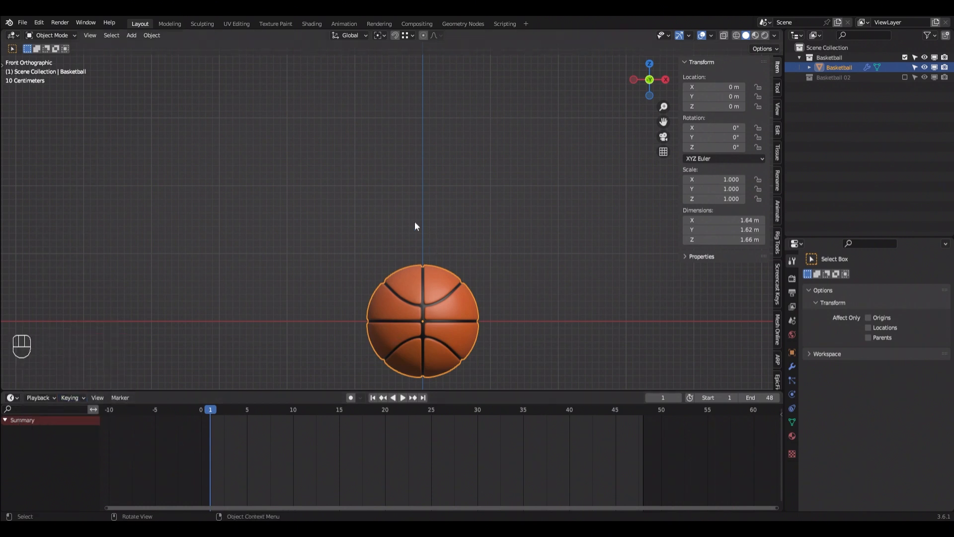
# Step: With the Location keying set, keyframe the basketball at frame 1 and again at frame 24 after moving it 3 m up along Z
pyautogui.press('i')
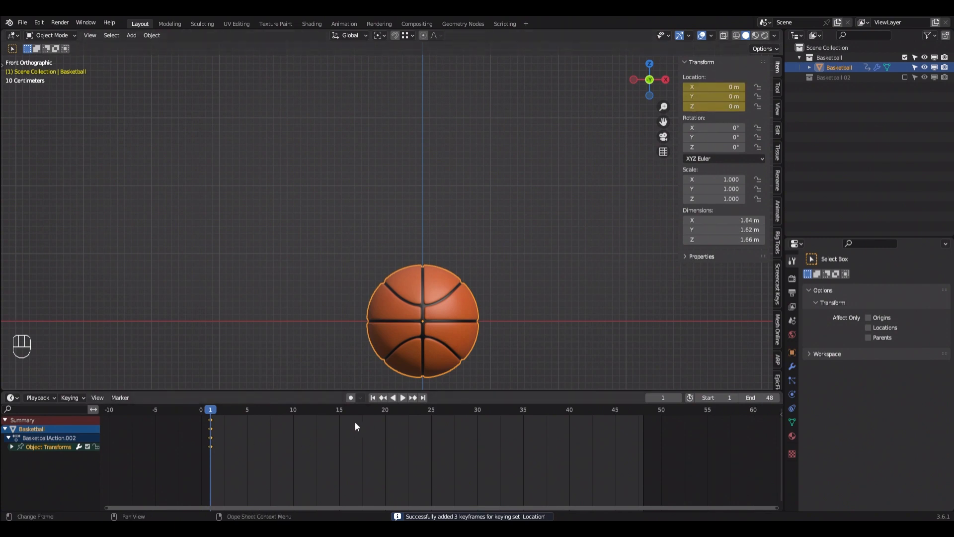
pyautogui.moveTo(376, 412); pyautogui.dragTo(419, 419)
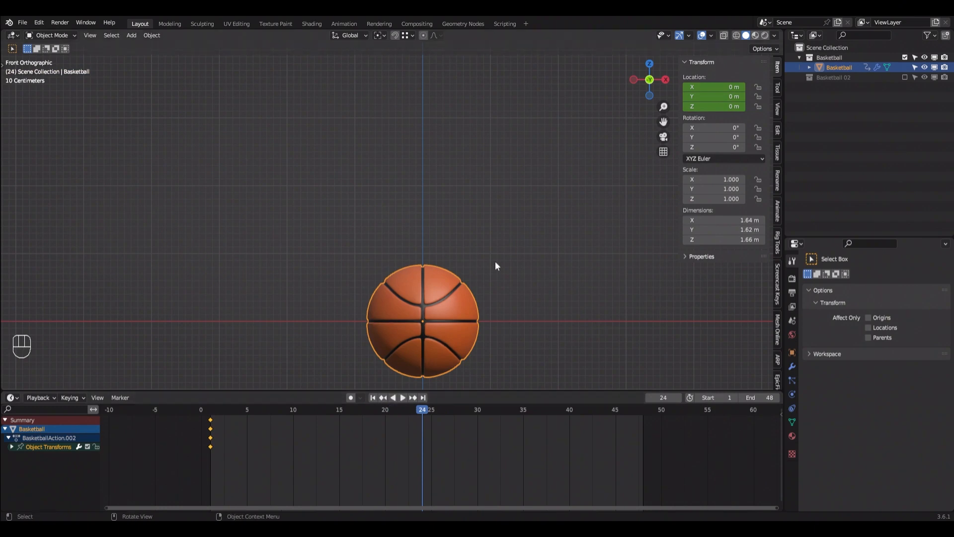
pyautogui.press('g')
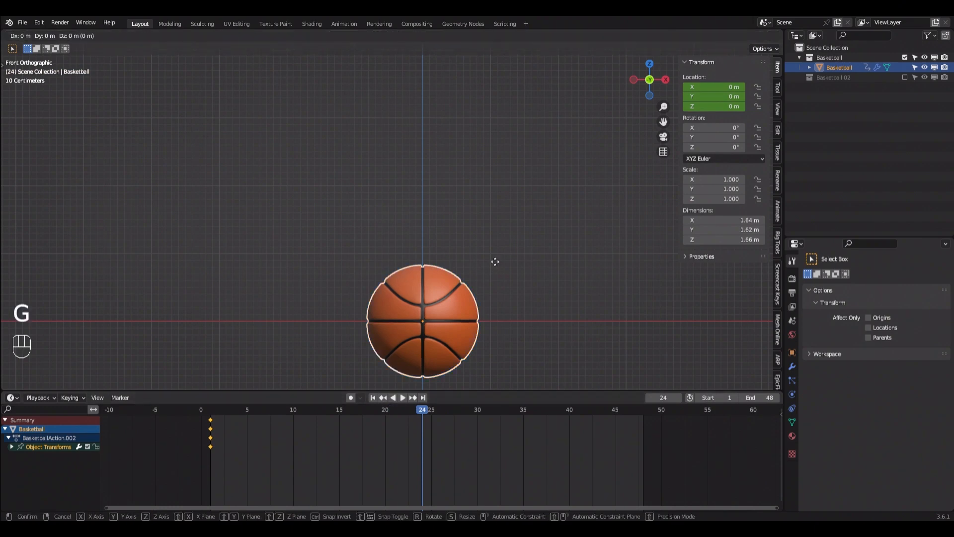
pyautogui.press('z')
pyautogui.press('3')
pyautogui.press('Return')
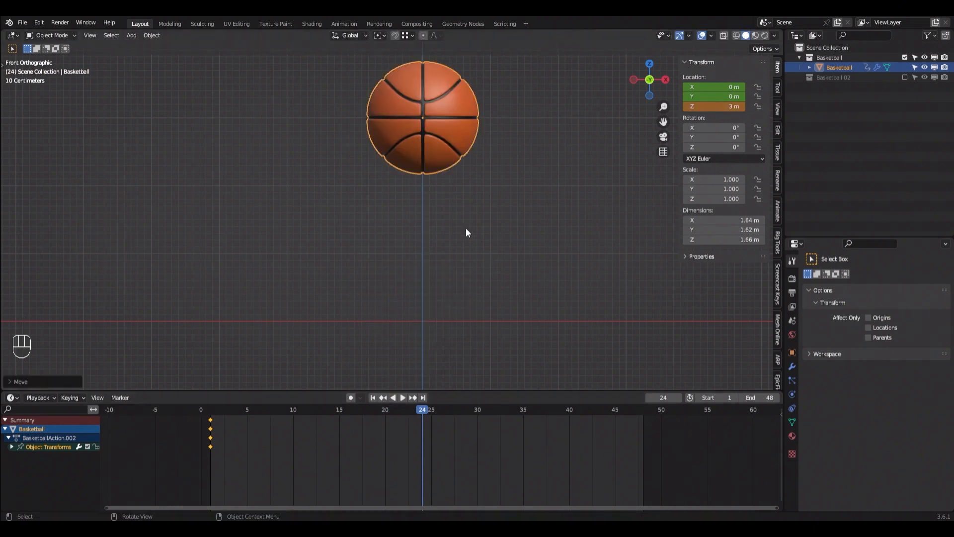
pyautogui.press('i')
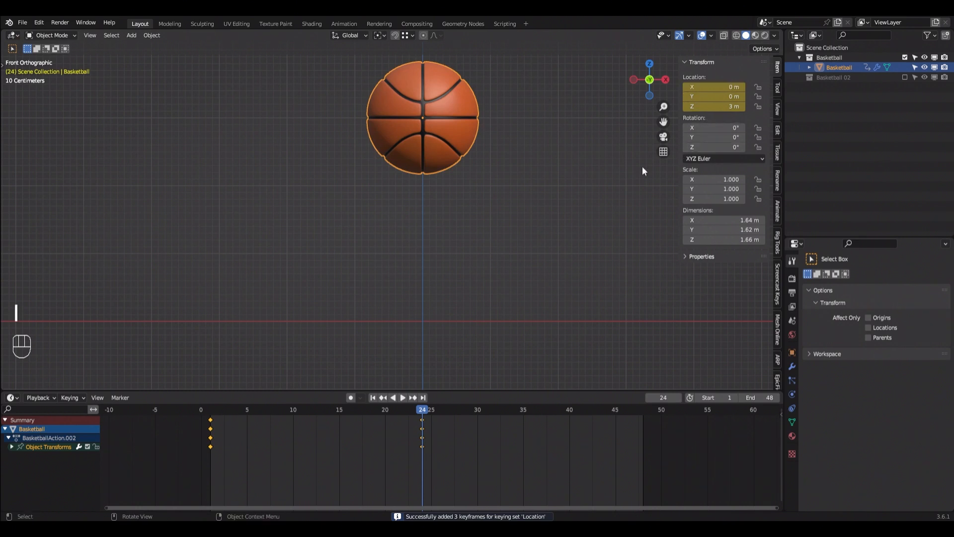
# Step: Return to frame 1 and delete every keyframe created with the Location keying set
pyautogui.click(214, 412)
pyautogui.press('a')
pyautogui.press('x')
pyautogui.click(290, 460)
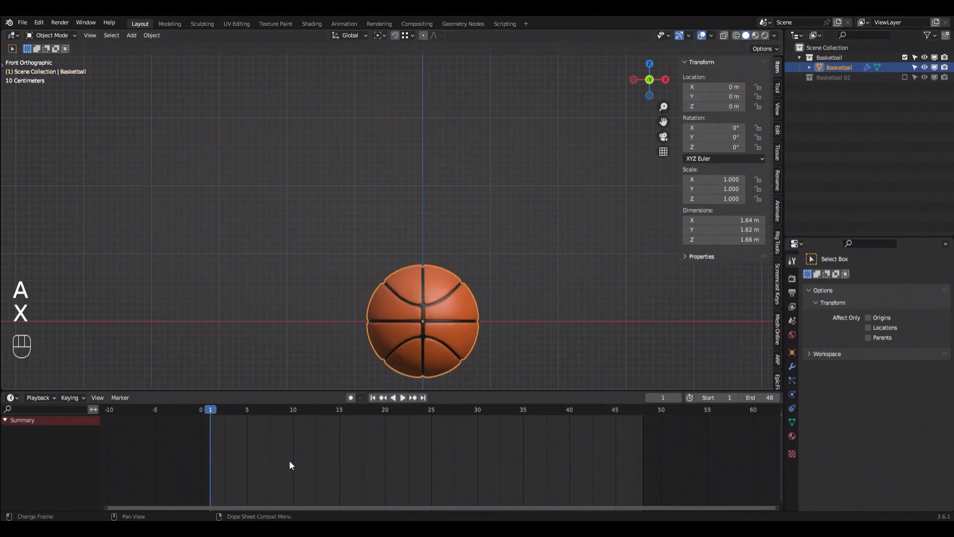
# Step: Clear the active keying set and insert a Location keyframe for the basketball at frame 1
pyautogui.click(75, 398)
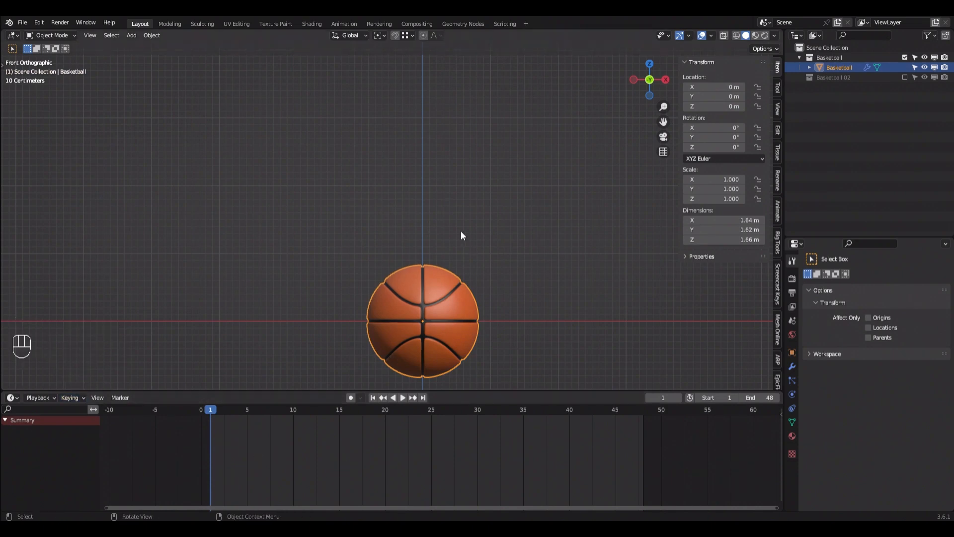
pyautogui.press('i')
pyautogui.click(373, 231)
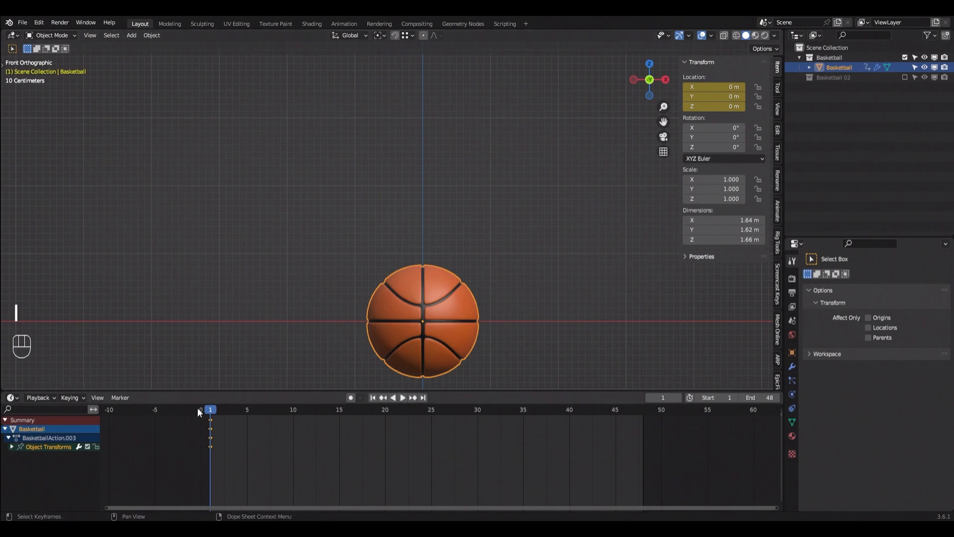
# Step: At frame 24, move the basketball 3 m up along the Z axis
pyautogui.moveTo(403, 414); pyautogui.dragTo(422, 417)
pyautogui.write('g')
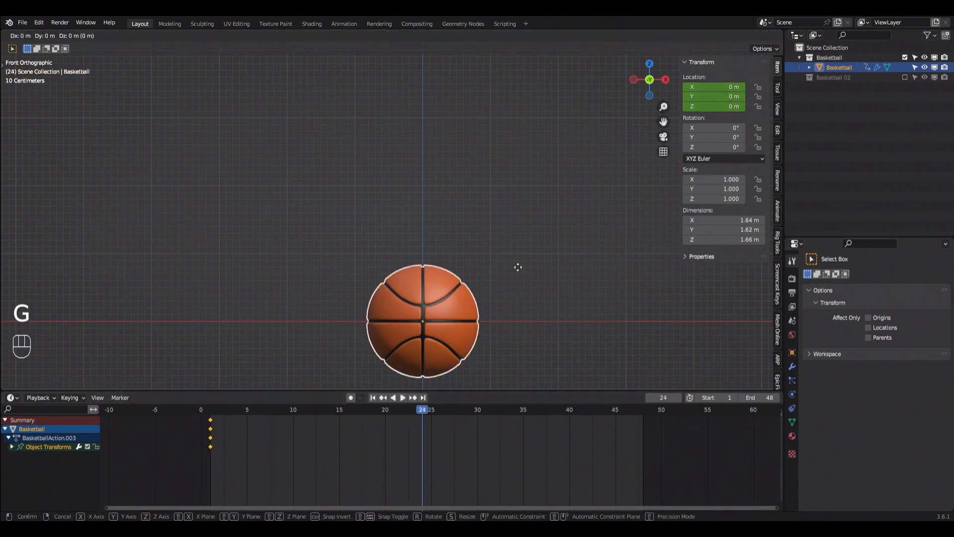
pyautogui.write('z3')
pyautogui.press('Return')
# Step: Insert a keyframe at frame 24 for only the selected Z Location channel of the basketball
pyautogui.press('a')
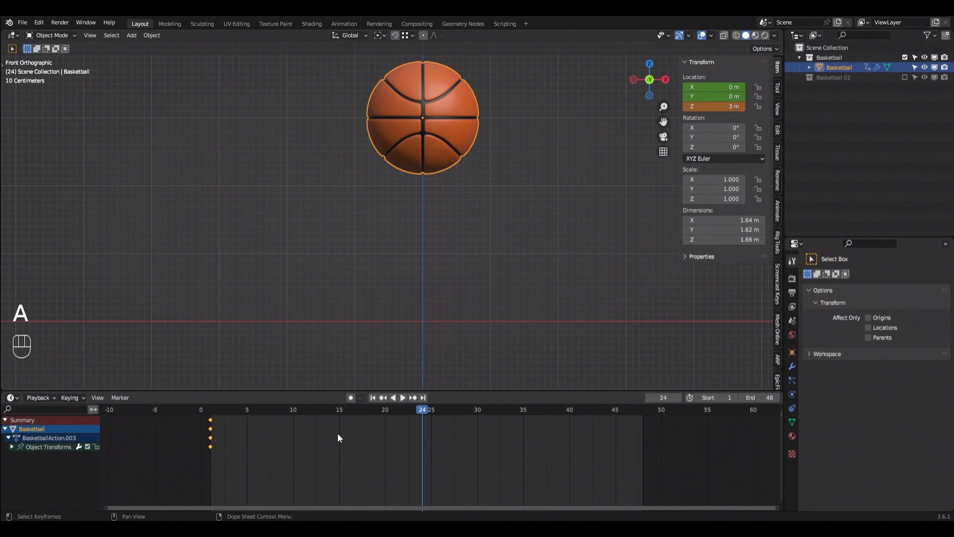
pyautogui.press('i')
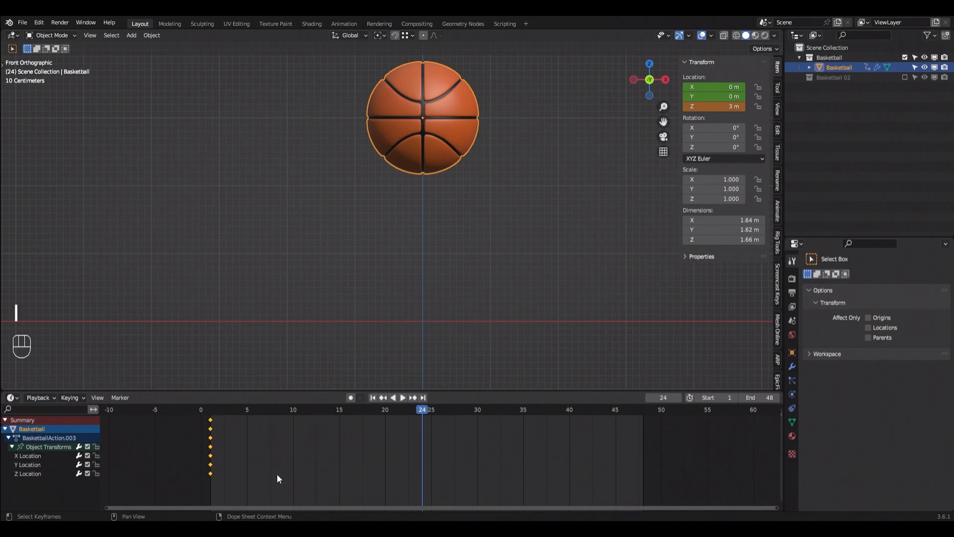
pyautogui.click(29, 475)
pyautogui.press('i')
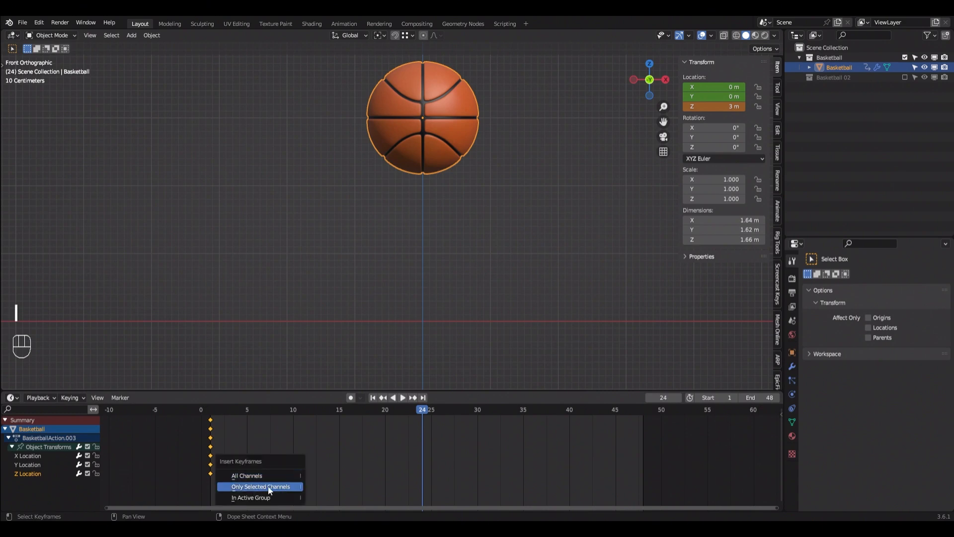
pyautogui.click(270, 489)
# Step: Undo the last keyframe insertion and delete the basketball's Location keyframes at frame 1
pyautogui.hotkey('ctrl', 'z')
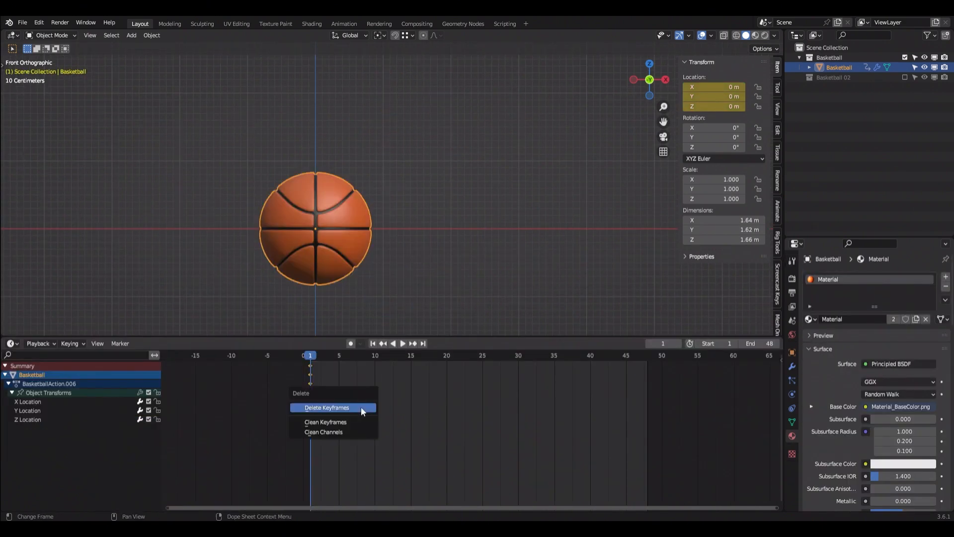
pyautogui.click(361, 406)
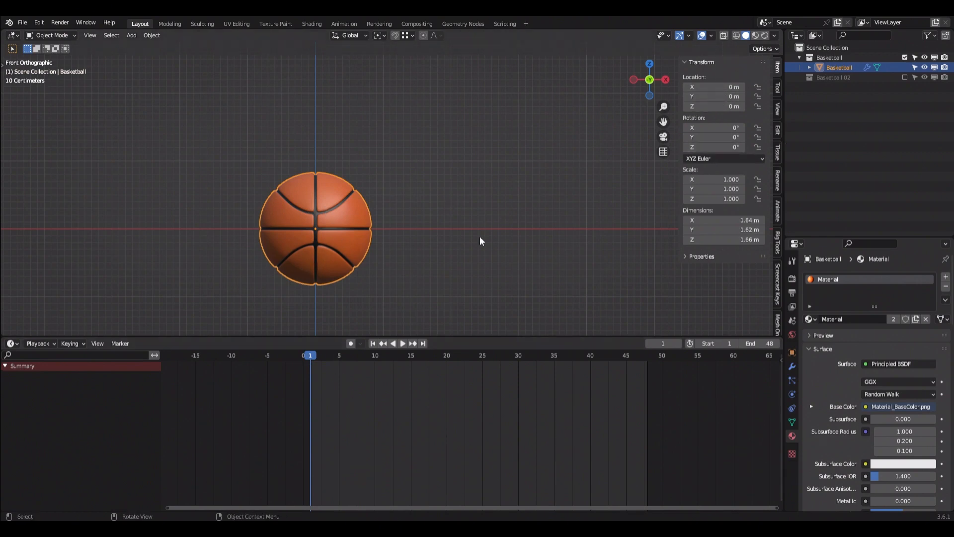
# Step: Insert a single keyframe on the basketball's Z rotation at frame 1 and another with 360° at frame 25, and play the animation from frame 1
pyautogui.rightClick(708, 147)
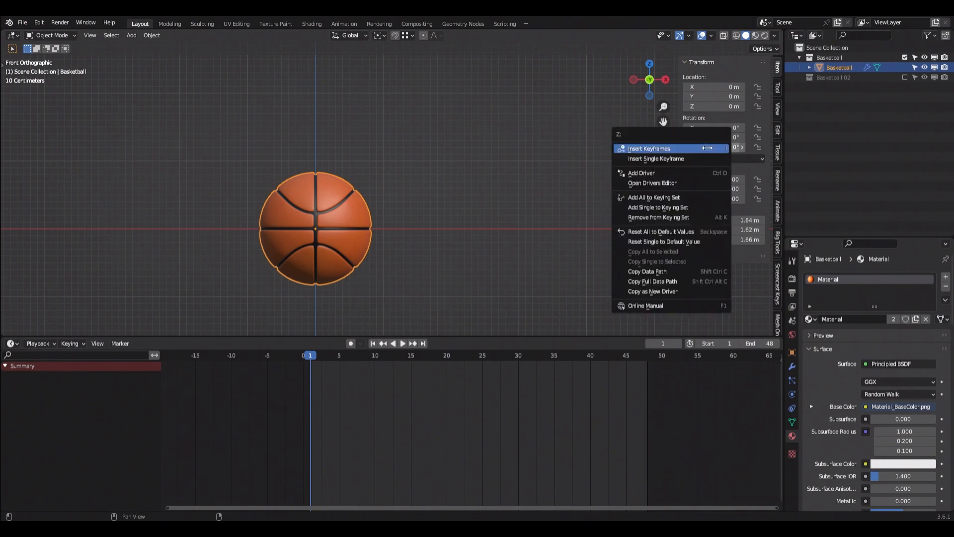
pyautogui.click(688, 158)
pyautogui.keyDown('alt'); pyautogui.scroll(-20, 675, 139); pyautogui.keyUp('alt')
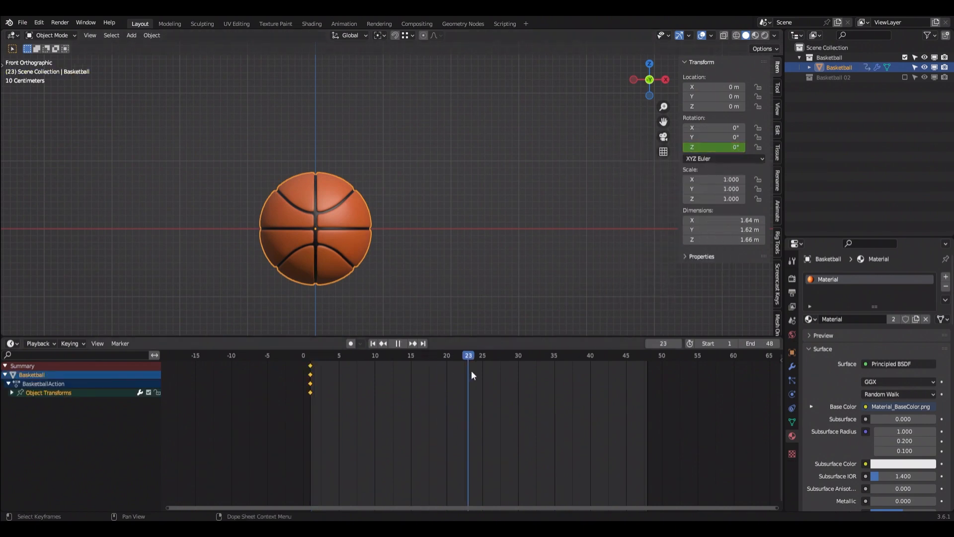
pyautogui.rightClick(695, 147)
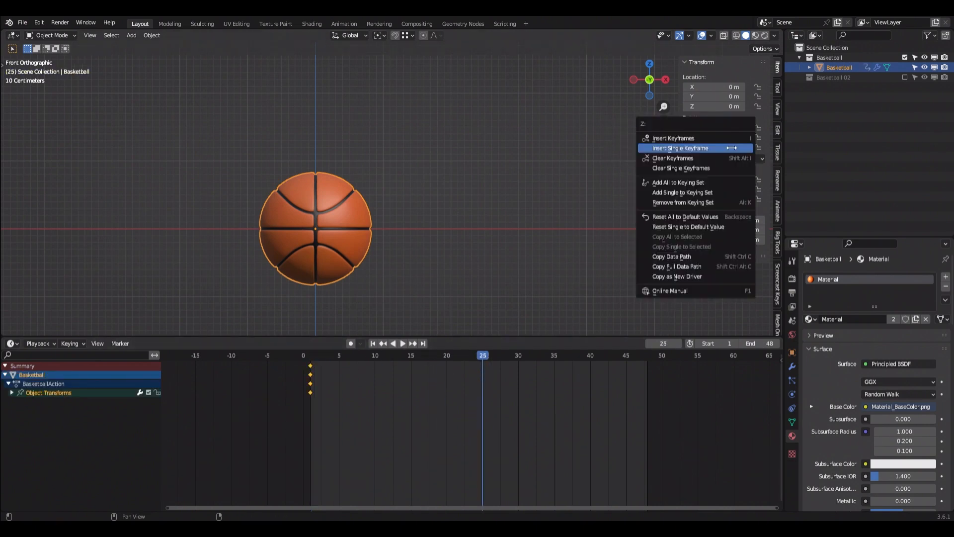
pyautogui.click(701, 148)
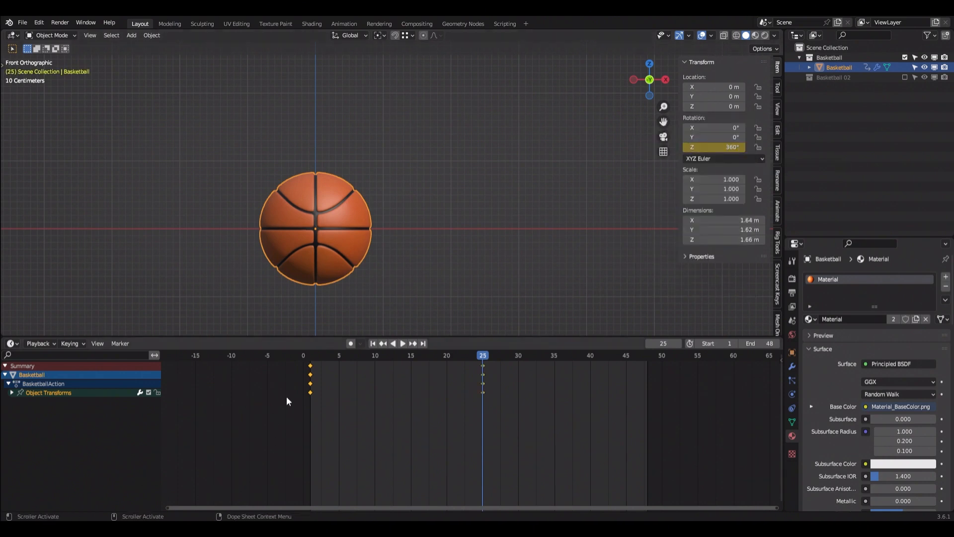
pyautogui.click(312, 358)
pyautogui.press('space')
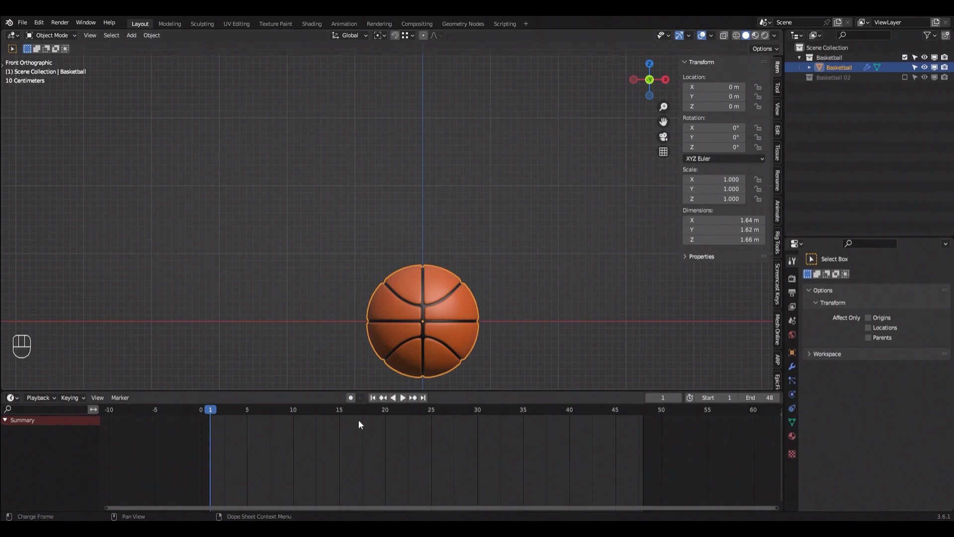
# Step: Turn on Auto Keying and, at frame 1, move the basketball to about X -2.1 m, Z 1 m and rotate it about 49° around Y
pyautogui.click(351, 398)
pyautogui.press('g')
pyautogui.click(278, 294)
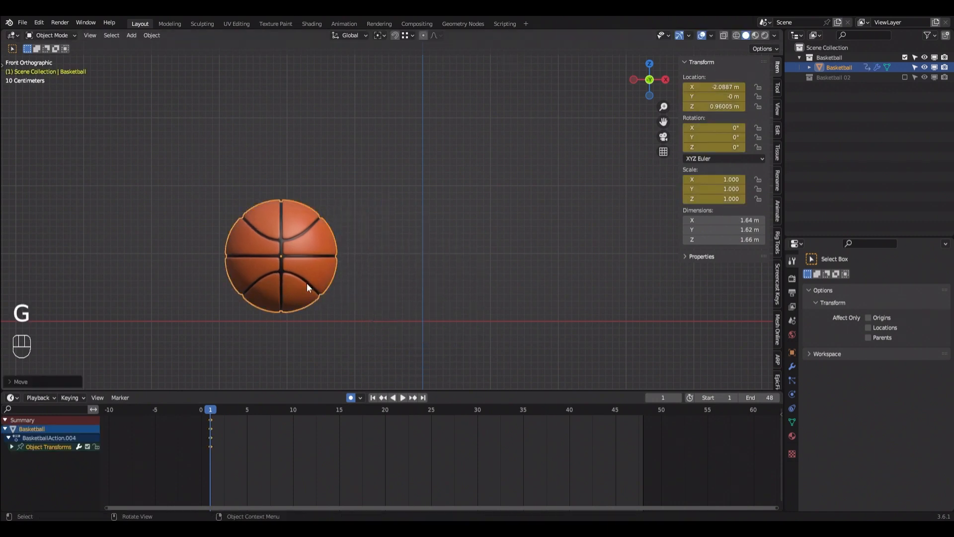
pyautogui.press('r')
pyautogui.click(433, 332)
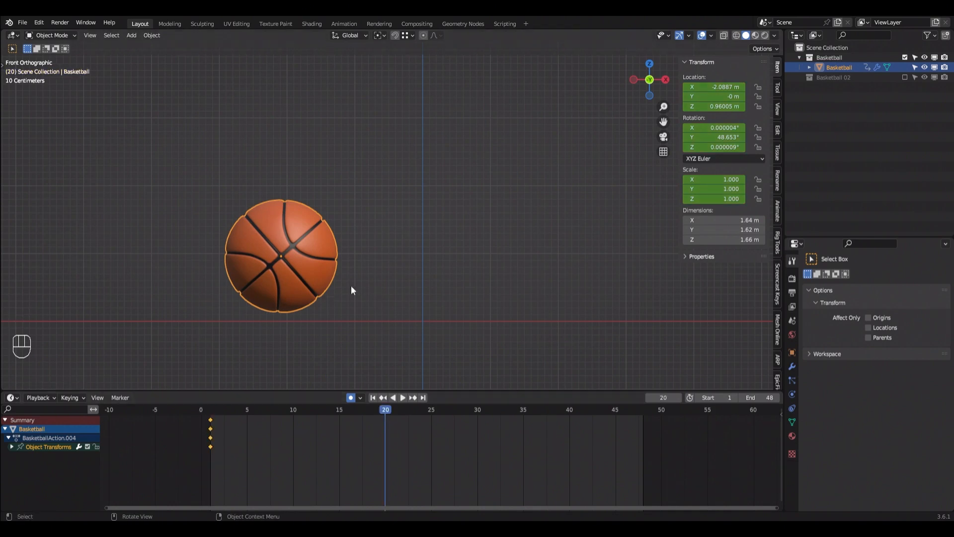
# Step: At frame 20, auto-key the basketball at about X 1.4 m, Z 2.6 m, Y rotation -25° and scale 1.74, and scrub through the motion
pyautogui.press('g')
pyautogui.click(586, 176)
pyautogui.press('r')
pyautogui.click(617, 84)
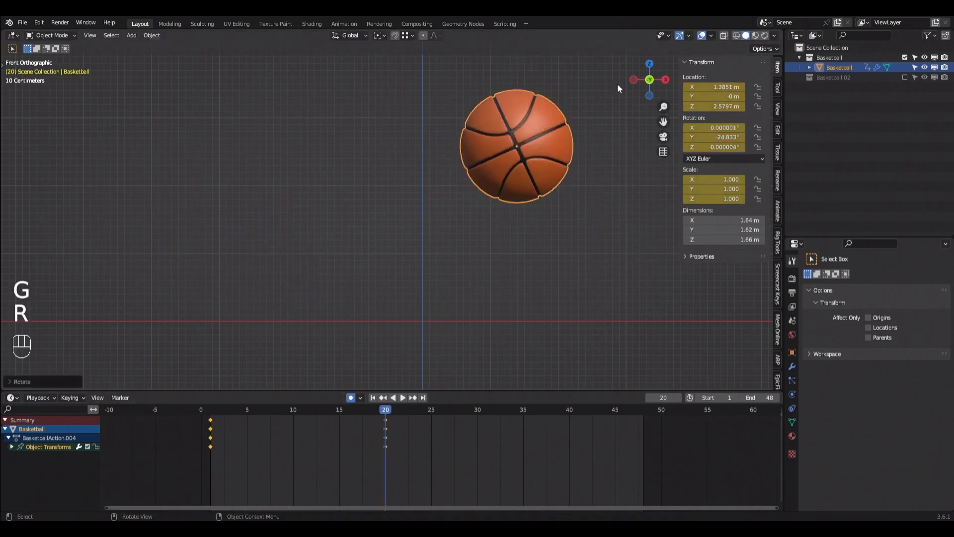
pyautogui.press('s')
pyautogui.click(603, 154)
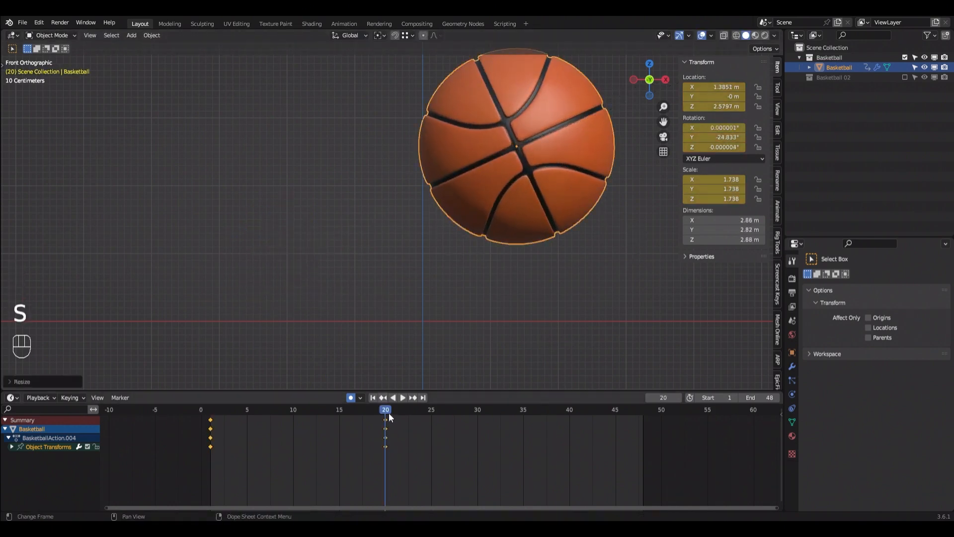
pyautogui.moveTo(388, 413); pyautogui.dragTo(392, 446)
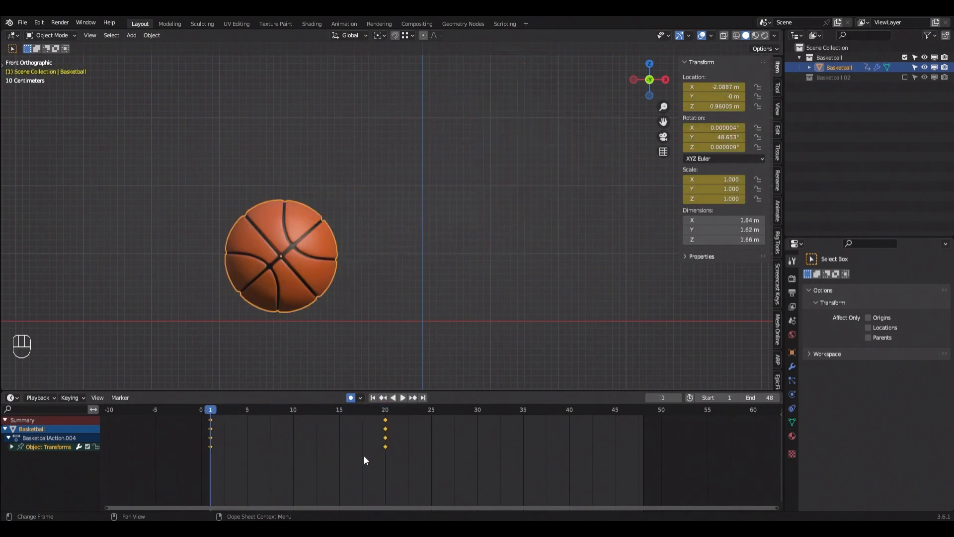
# Step: Delete all of the basketball's auto-keyed keyframes and turn off Auto Keying
pyautogui.press('Delete')
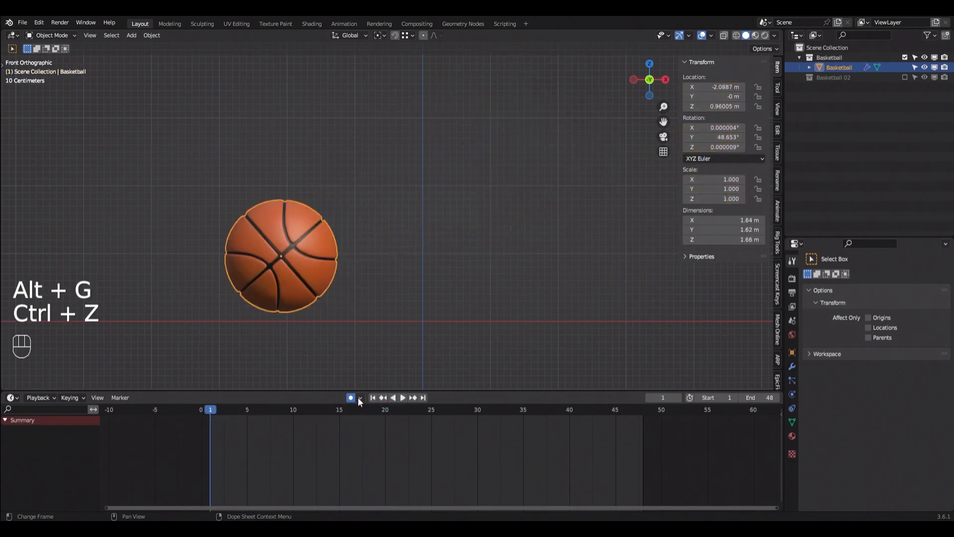
pyautogui.click(352, 398)
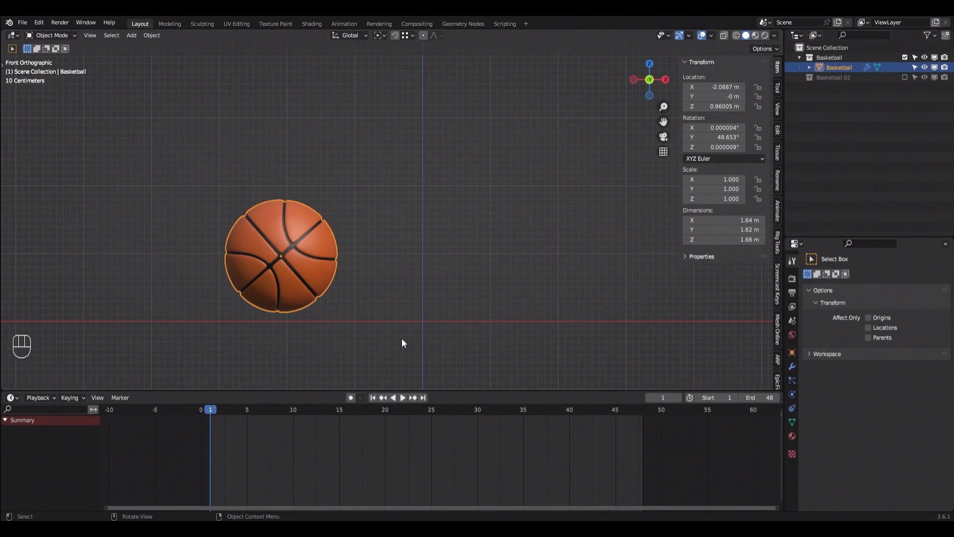
# Step: Clear the basketball's location, scale and rotation back to their defaults
pyautogui.hotkey('alt', 'g')
pyautogui.hotkey('alt', 's')
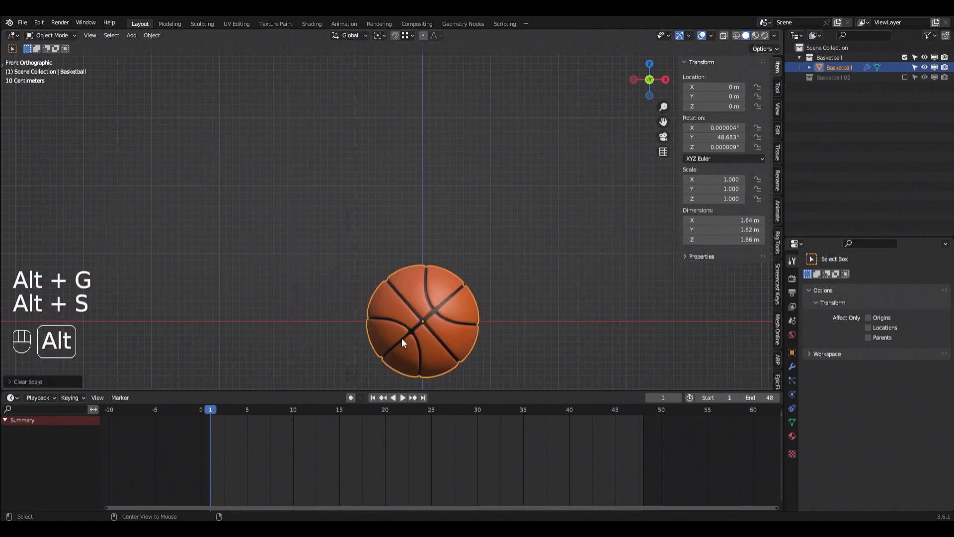
pyautogui.hotkey('alt', 'r')
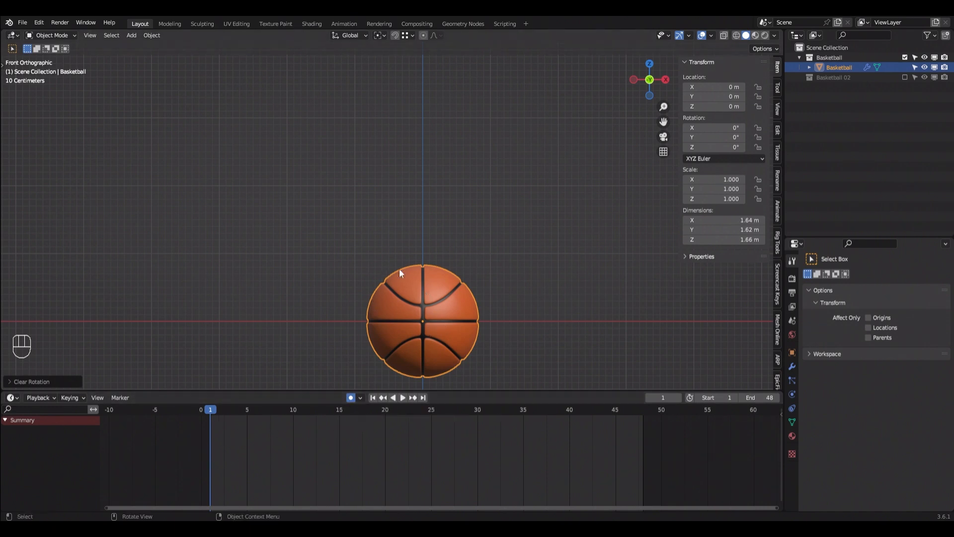
# Step: With Auto Keying on and no starting keyframe, move the basketball 3 m up along Z at frame 24 and check frames 1 and 24
pyautogui.click(422, 413)
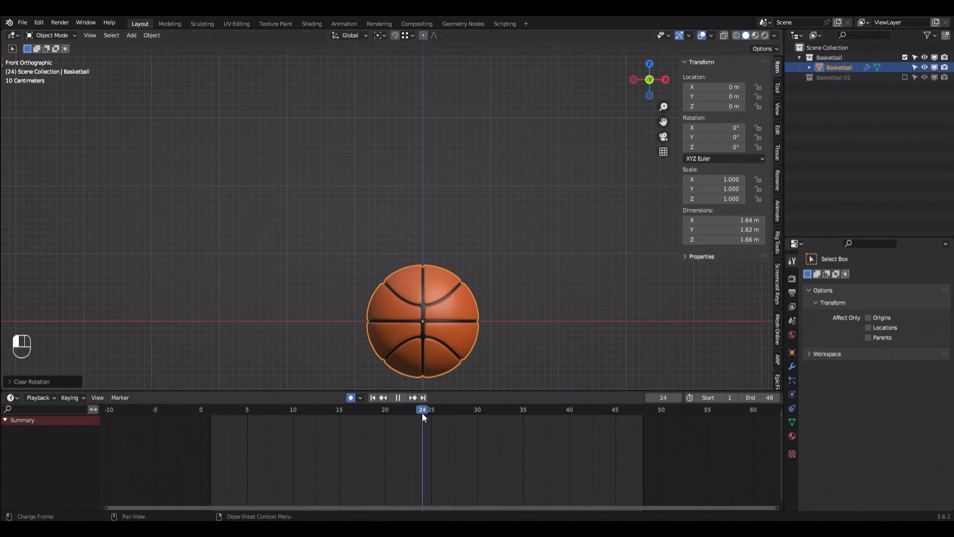
pyautogui.press('g')
pyautogui.press('z')
pyautogui.press('3')
pyautogui.press('Return')
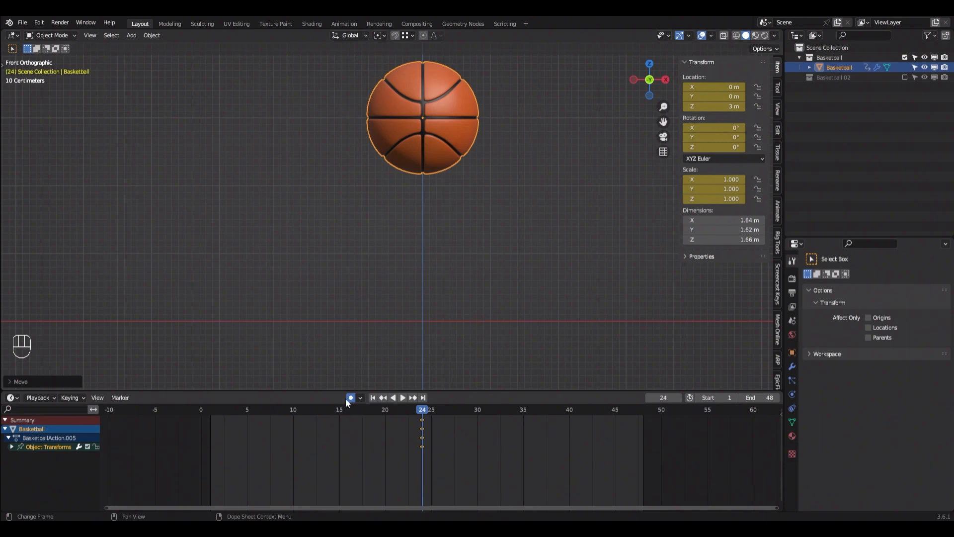
pyautogui.moveTo(415, 418); pyautogui.dragTo(209, 448)
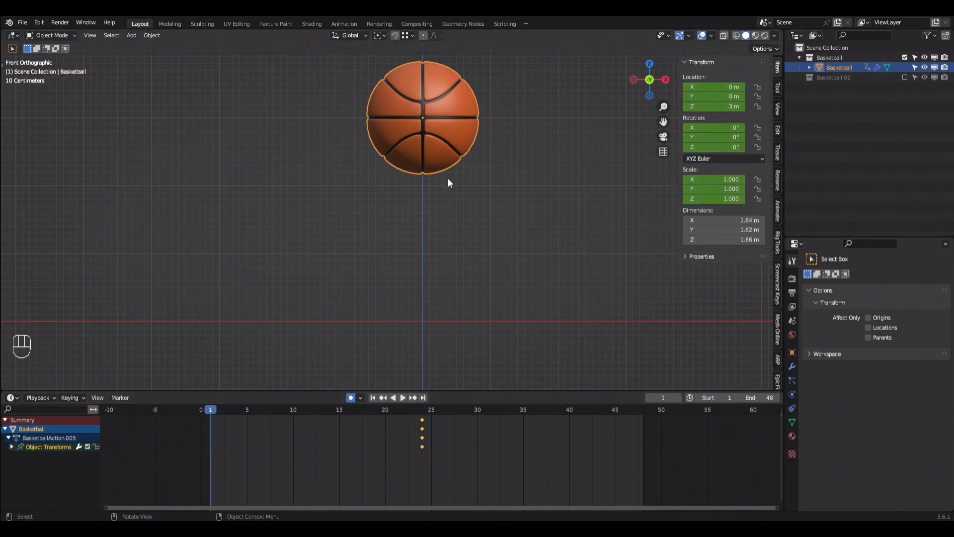
pyautogui.press('Up')
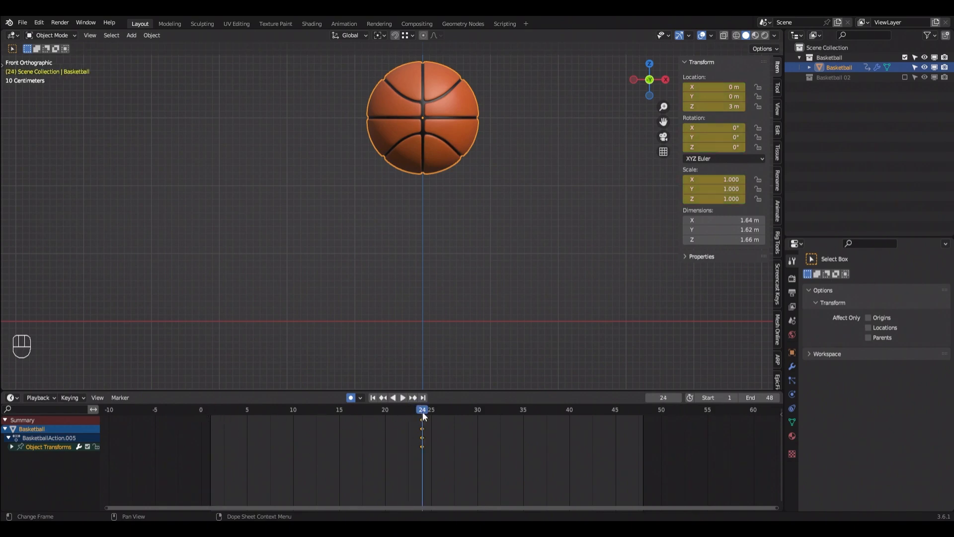
# Step: Undo the auto-keyed basketball move and the frame changes back to frame 1
pyautogui.hotkey('ctrl', 'z')
pyautogui.hotkey('ctrl', 'z')
pyautogui.hotkey('ctrl', 'z')
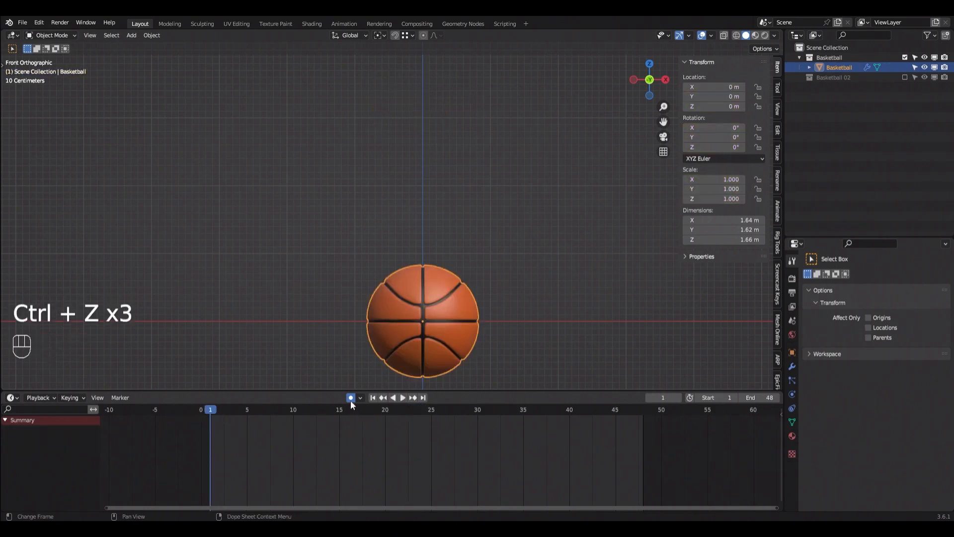
# Step: Insert a Location, Rotation & Scale keyframe at frame 1, and auto-key the basketball 3 m up along Z at frame 24
pyautogui.press('i')
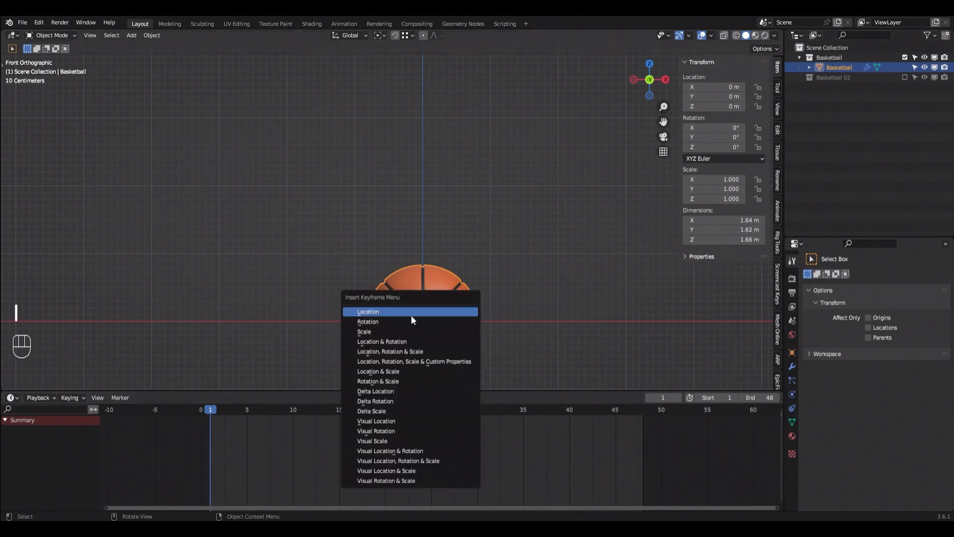
pyautogui.click(422, 352)
pyautogui.press('space')
pyautogui.press('space')
pyautogui.press('g')
pyautogui.press('z')
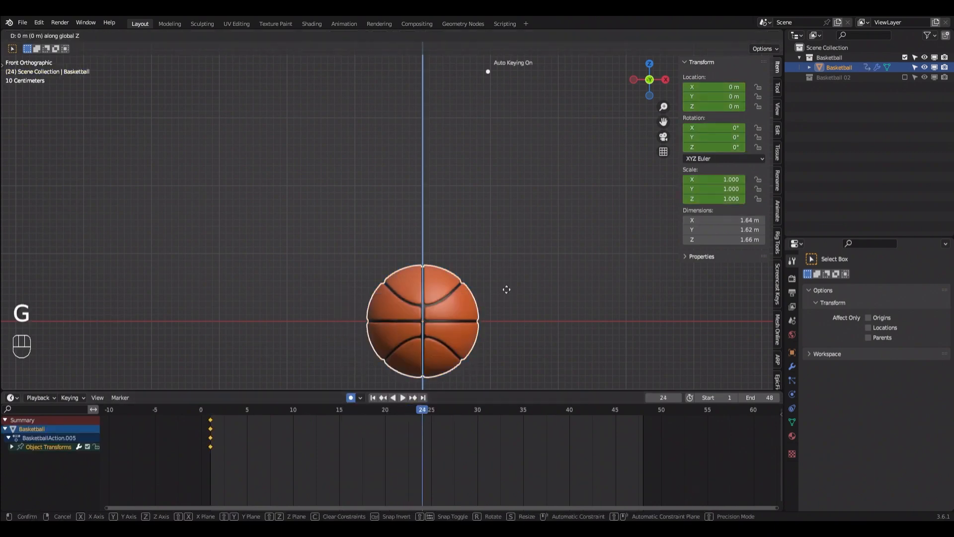
pyautogui.press('3')
pyautogui.press('Return')
pyautogui.moveTo(217, 410); pyautogui.dragTo(449, 453)
# Step: Return to frame 1 with the keyframes deselected and play back the basketball's auto-keyed motion
pyautogui.click(360, 398)
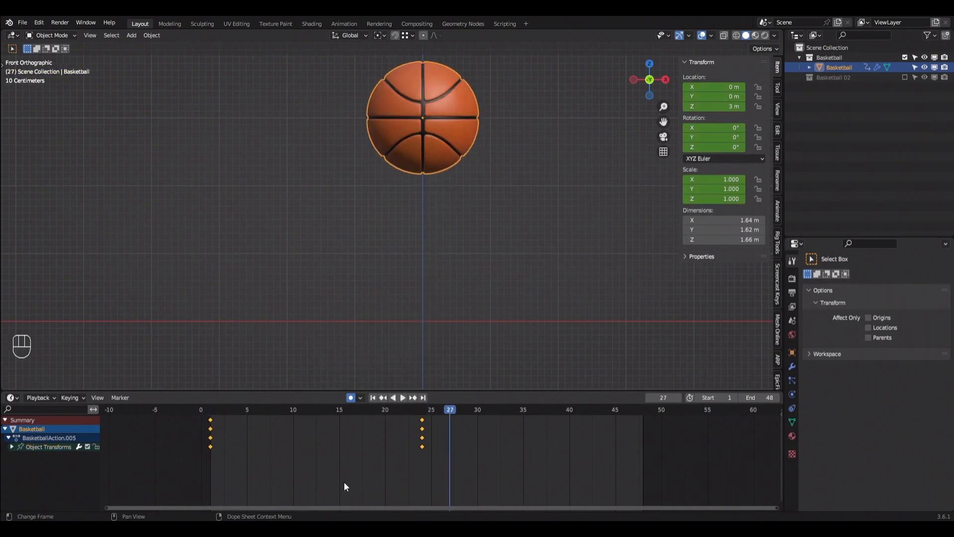
pyautogui.click(383, 455)
pyautogui.click(210, 411)
pyautogui.press('space')
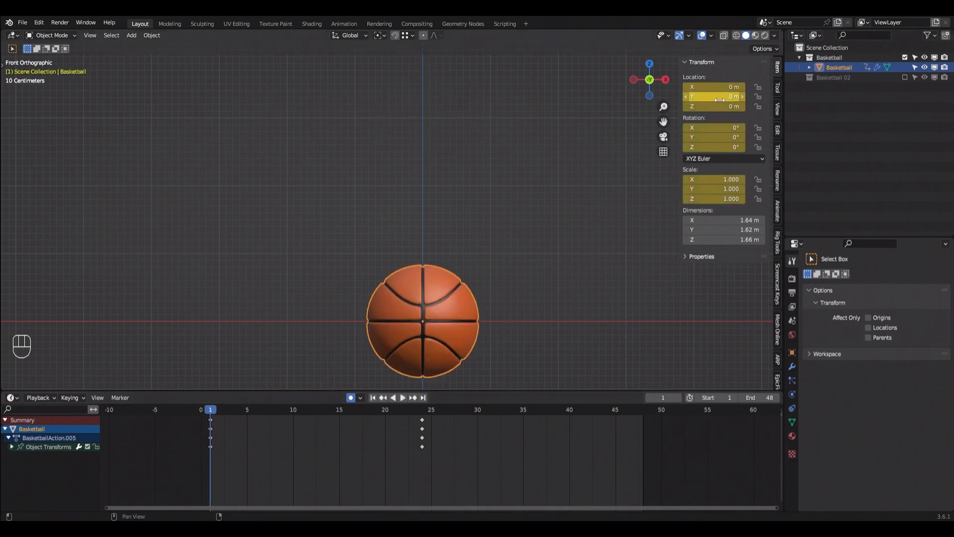
pyautogui.moveTo(209, 410); pyautogui.dragTo(209, 440)
pyautogui.press('space')
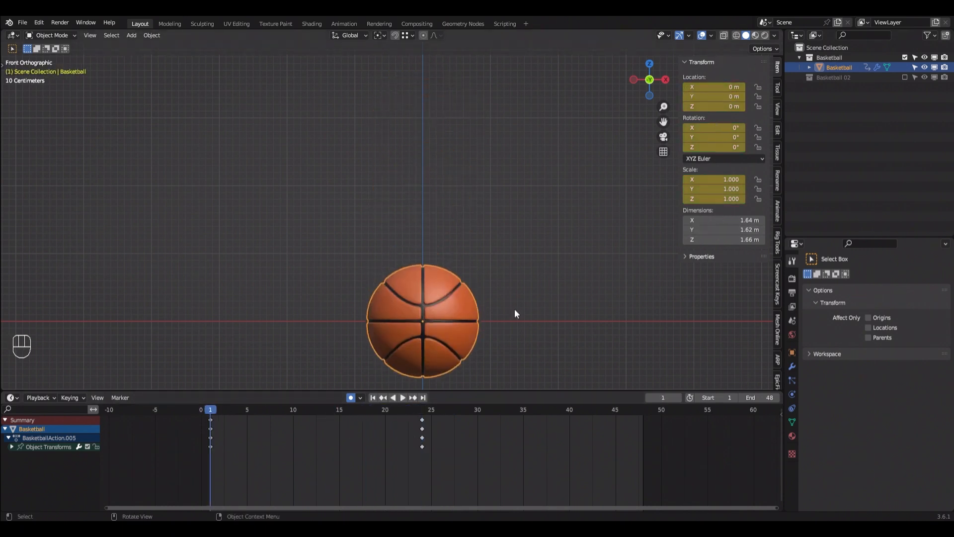
# Step: Select and delete every keyframe of the basketball at frames 1 and 24
pyautogui.press('a')
pyautogui.press('x')
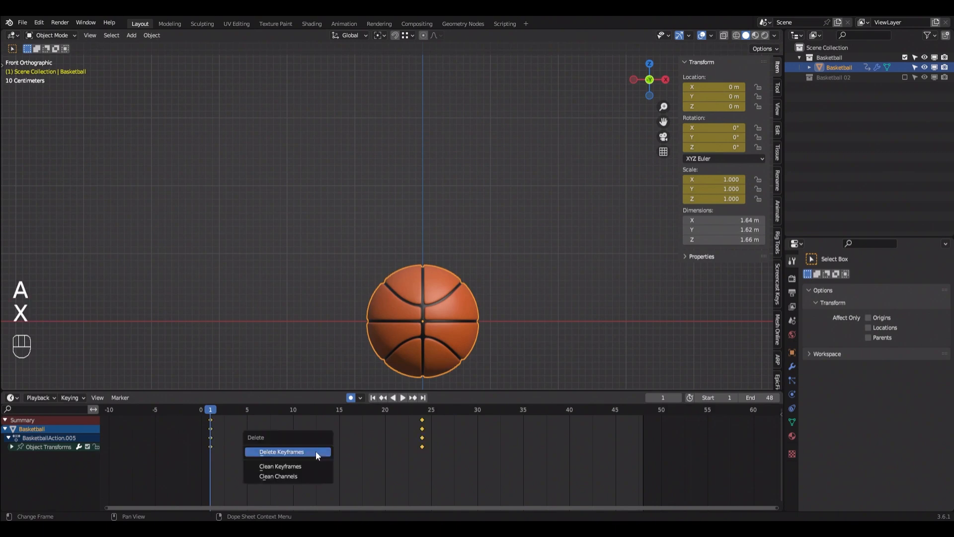
pyautogui.click(315, 451)
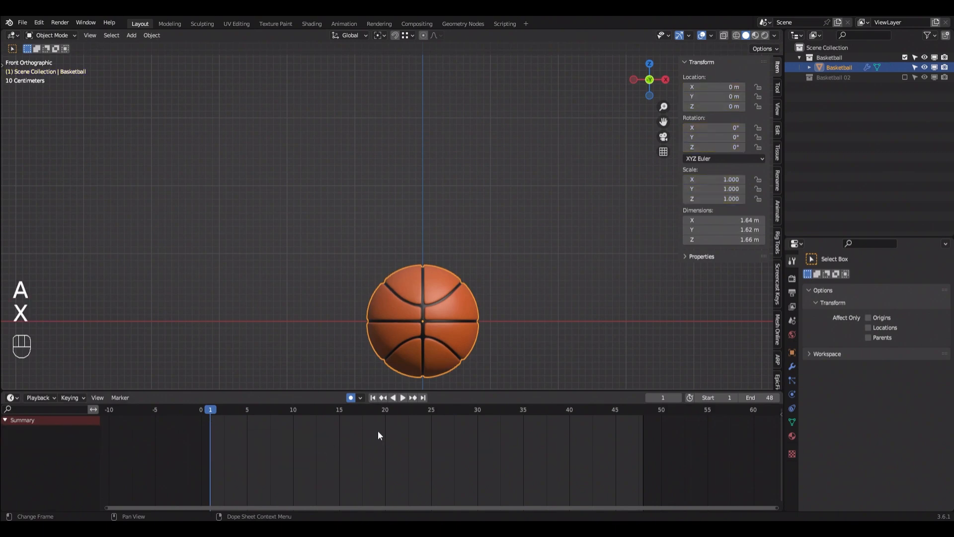
# Step: Set the active keying set to Location and enable Only Active Keying Set for Auto Keying
pyautogui.click(73, 398)
pyautogui.click(69, 344)
pyautogui.click(40, 368)
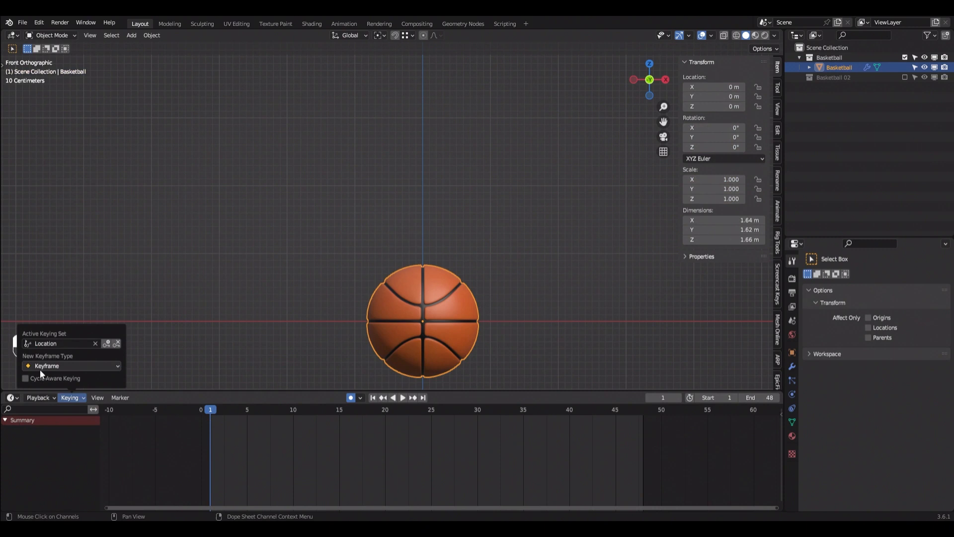
pyautogui.click(360, 398)
pyautogui.click(371, 369)
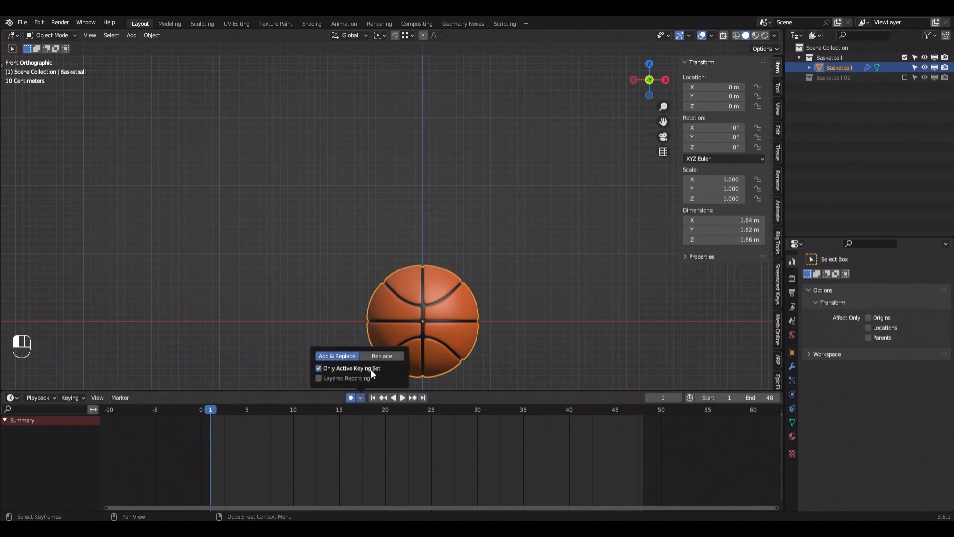
# Step: Insert a Location keyframe at frame 1 and auto-key the basketball 3 m up along Z at frame 24
pyautogui.press('i')
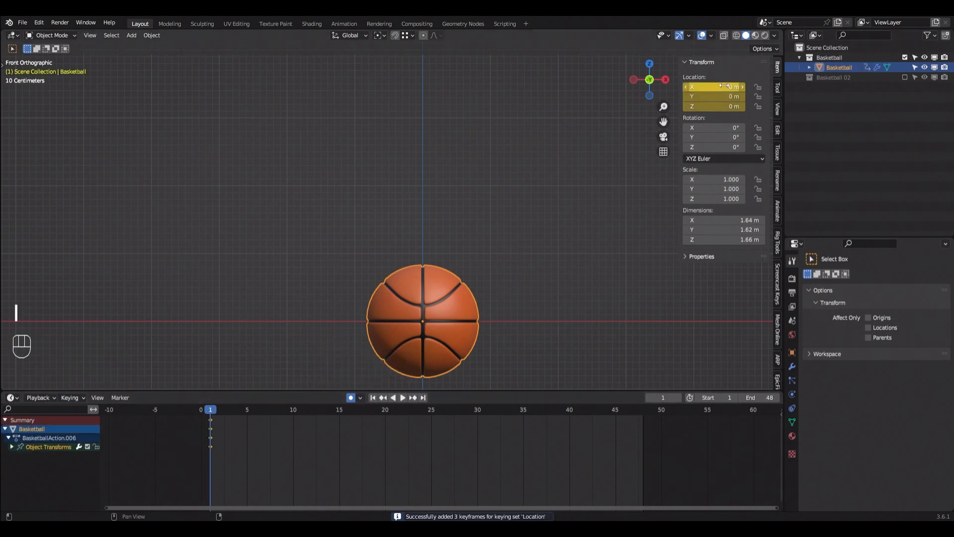
pyautogui.click(662, 398)
pyautogui.write('24')
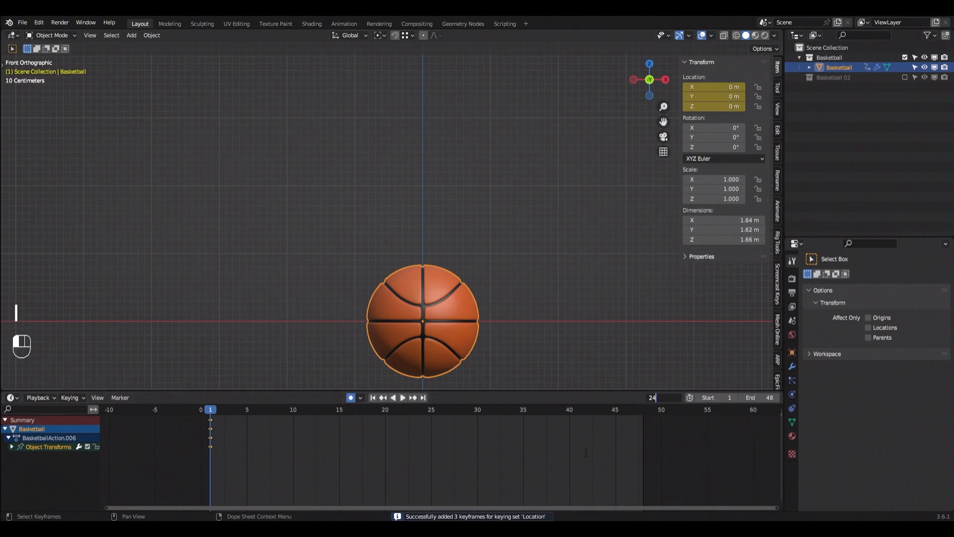
pyautogui.press('Return')
pyautogui.press('g')
pyautogui.press('z')
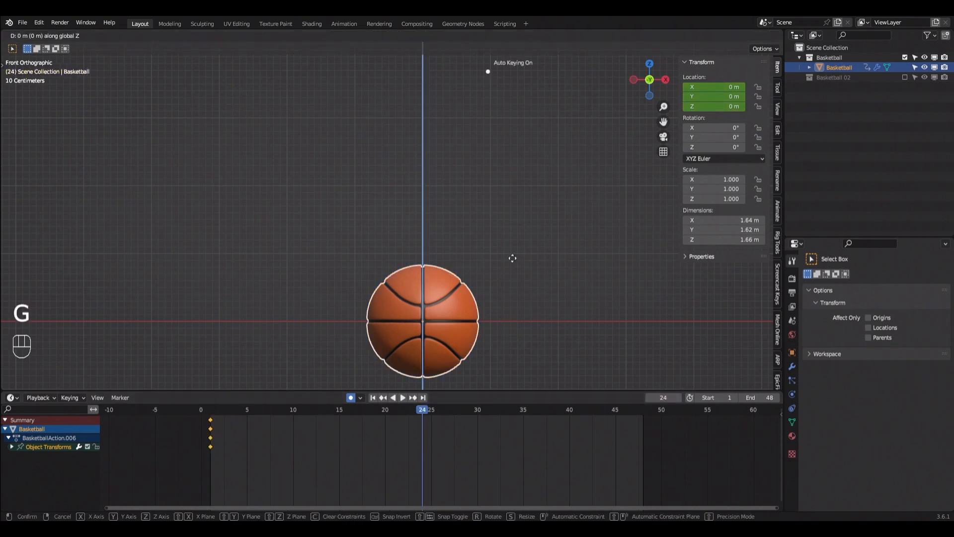
pyautogui.press('3')
pyautogui.press('Return')
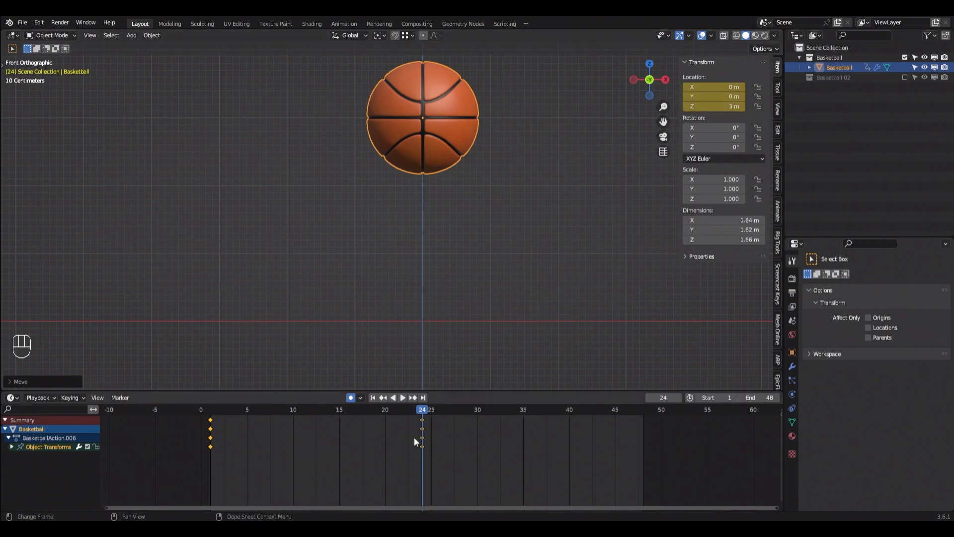
# Step: Delete the frame 24 keyframes and, with Only Active Keying Set turned off, auto-key the basketball 3 m up along Z again
pyautogui.press('x')
pyautogui.click(360, 397)
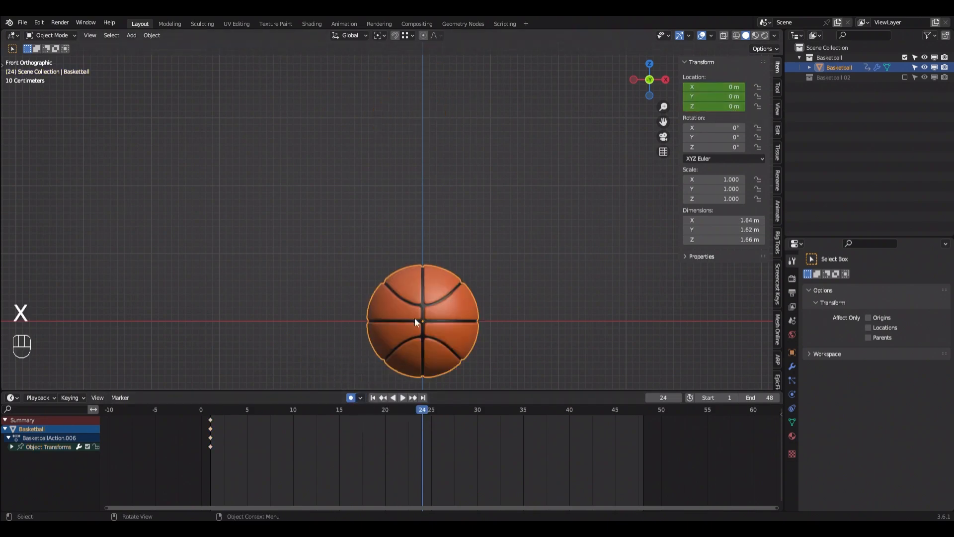
pyautogui.press('g')
pyautogui.press('z')
pyautogui.press('3')
pyautogui.press('Return')
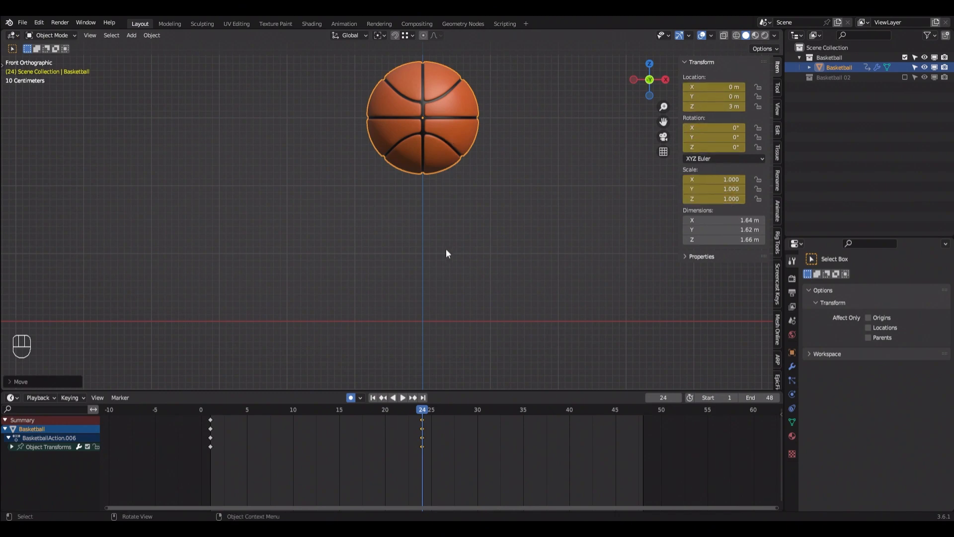
# Step: Delete the basketball's X, Y and Z rotation keyframes at frame 24
pyautogui.rightClick(716, 131)
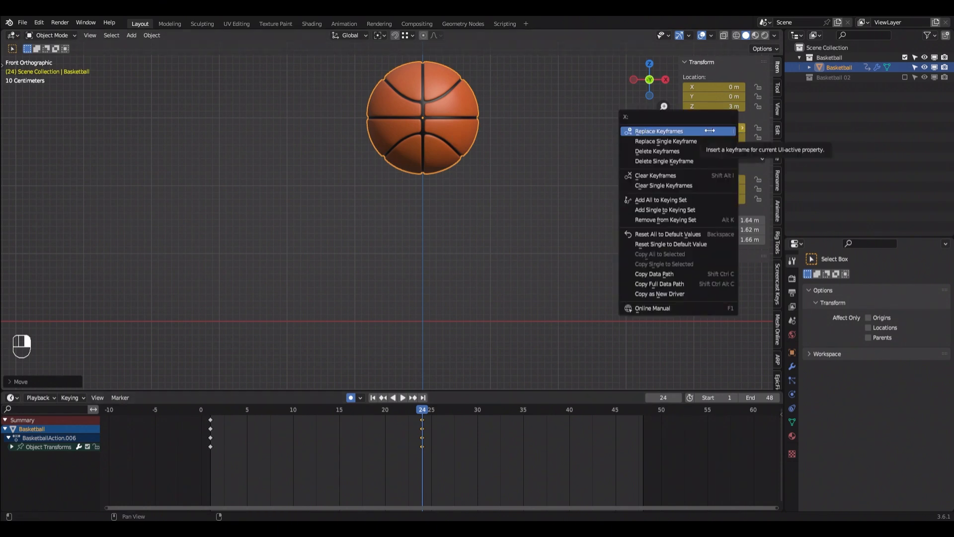
pyautogui.click(675, 152)
pyautogui.hotkey('ctrl', 'z')
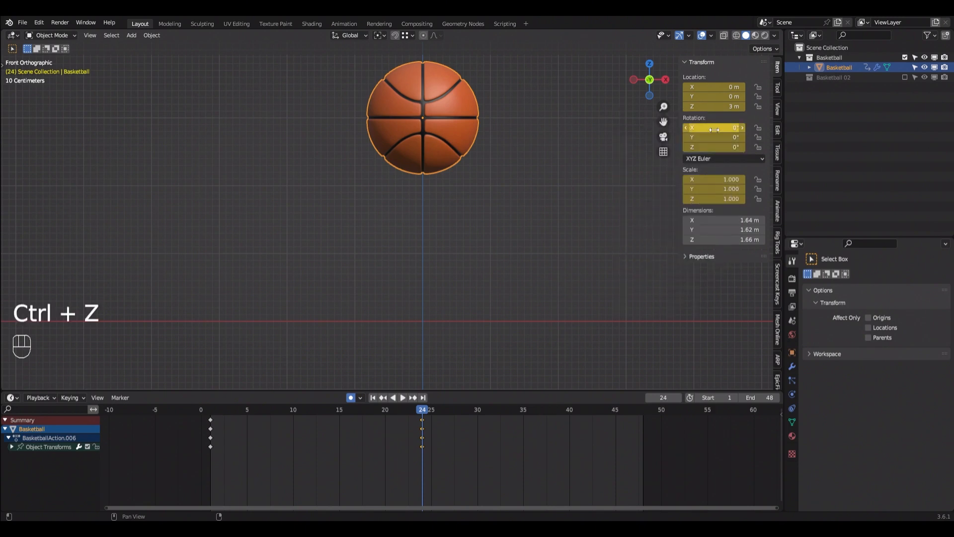
pyautogui.hotkey('alt', 'i')
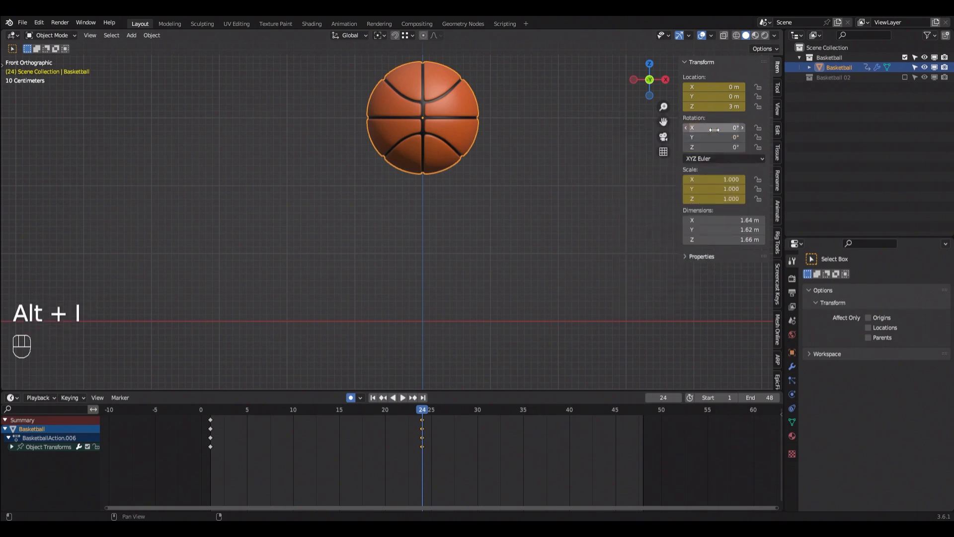
# Step: Expand the Object Transforms channels, widen the channel list, and delete the X, Y and Z Scale channels
pyautogui.click(12, 446)
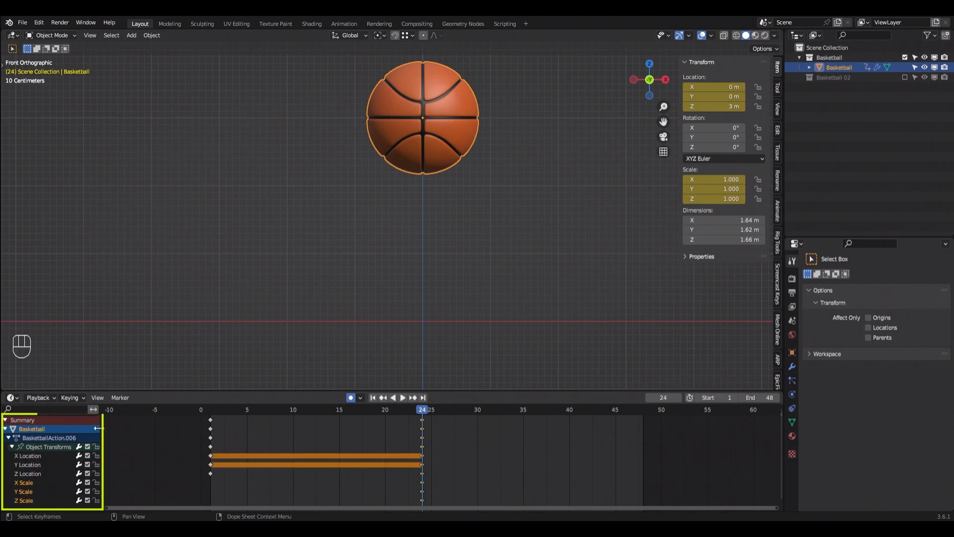
pyautogui.moveTo(103, 430); pyautogui.dragTo(157, 429)
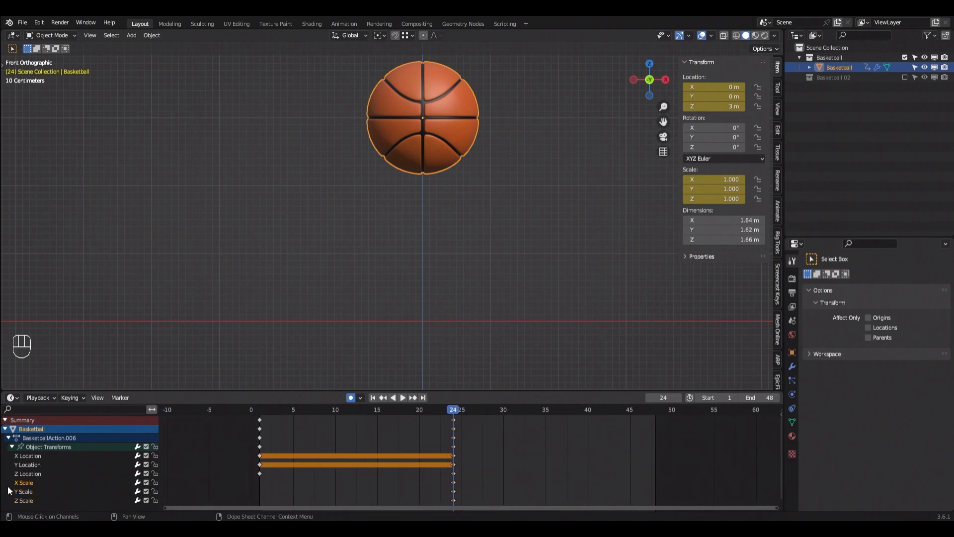
pyautogui.press('x')
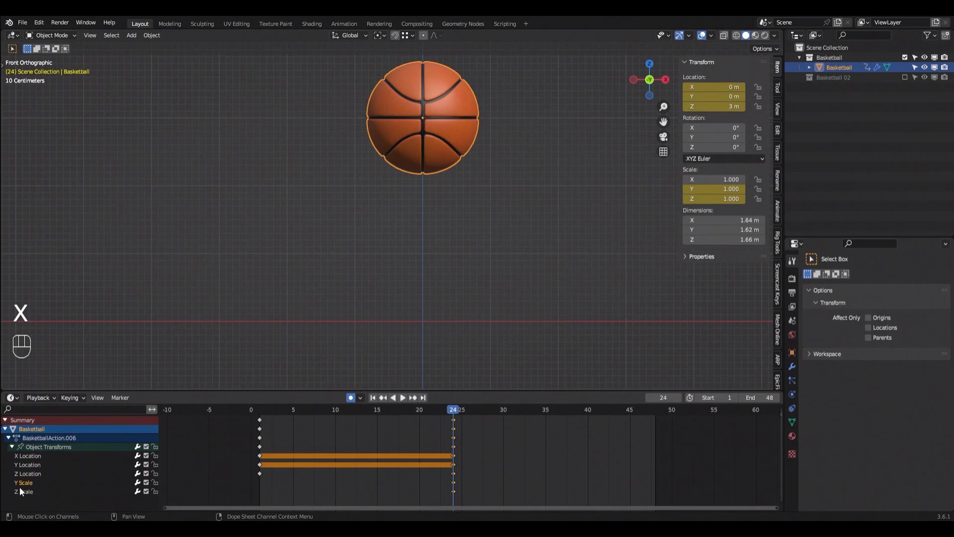
pyautogui.keyDown('ctrl'); pyautogui.click(29, 491); pyautogui.keyUp('ctrl')
pyautogui.press('x')
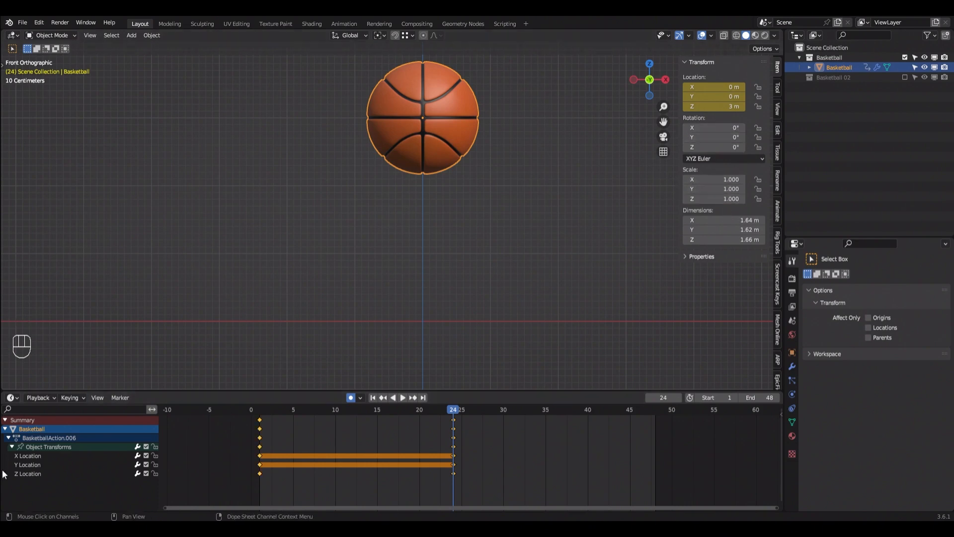
# Step: Select the frame 1 keyframes through the Summary row, scrub to frame 8, and collapse and re-expand the Basketball channels
pyautogui.moveTo(158, 433); pyautogui.dragTo(161, 433)
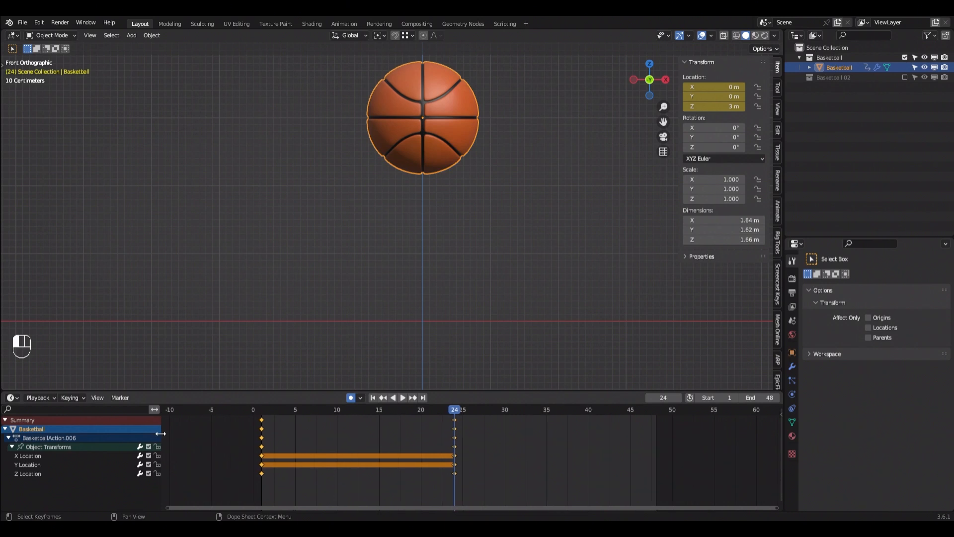
pyautogui.click(276, 424)
pyautogui.click(261, 420)
pyautogui.moveTo(261, 412); pyautogui.dragTo(321, 416)
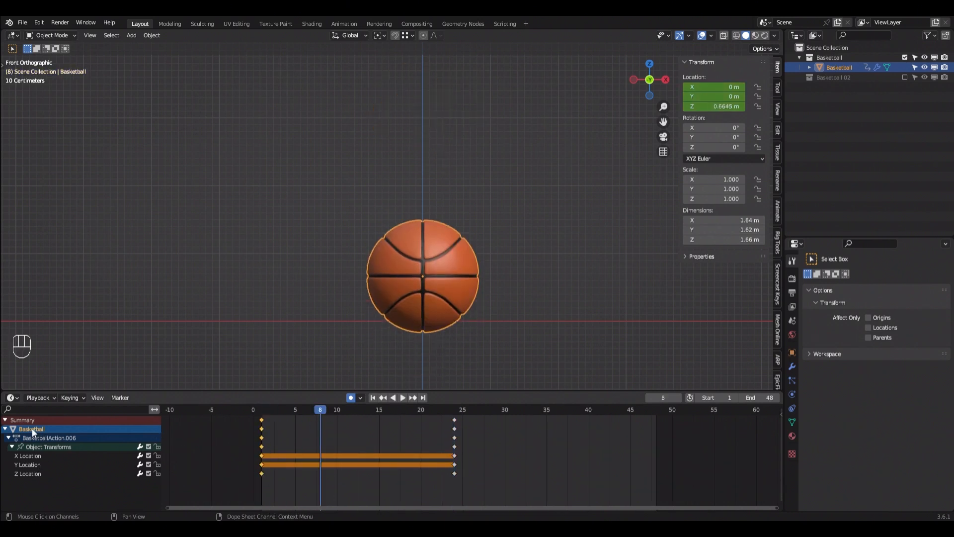
pyautogui.click(5, 428)
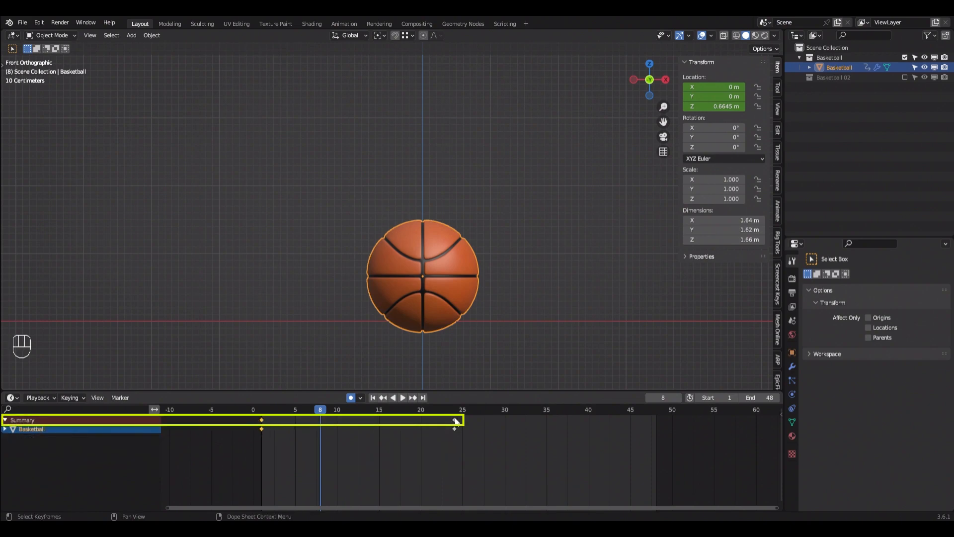
pyautogui.click(5, 429)
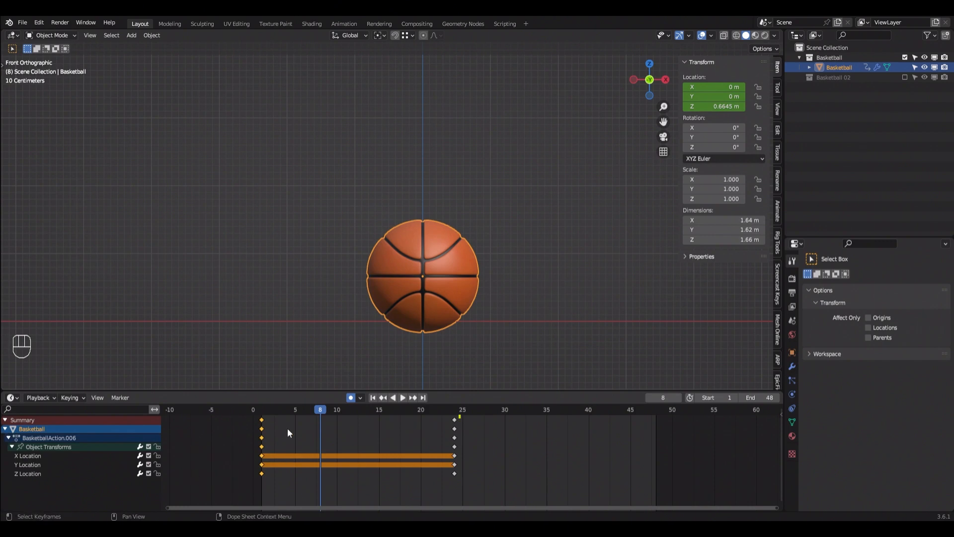
# Step: Using the Summary row, try shifting the frame 1 keyframes and back, and move the frame 24 keyframes to frame 25
pyautogui.click(287, 428)
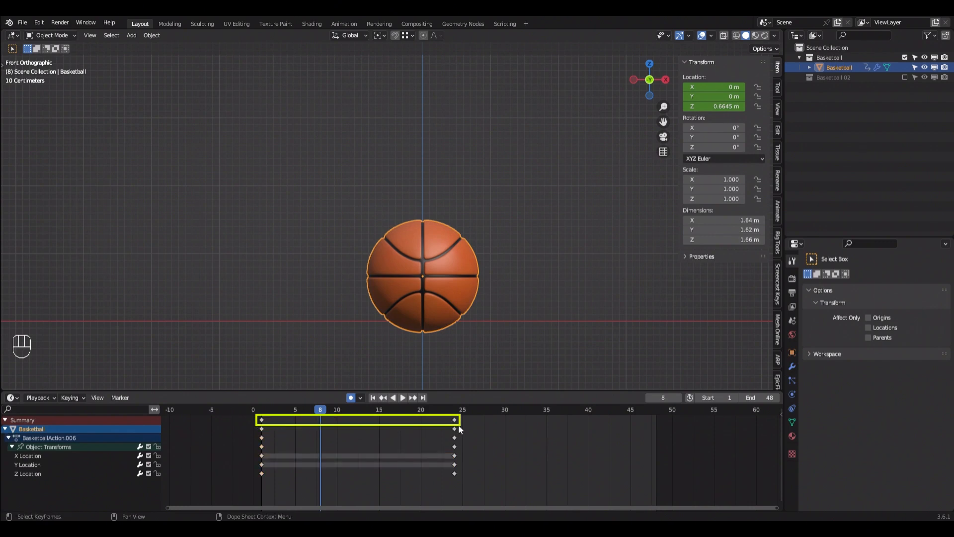
pyautogui.click(262, 420)
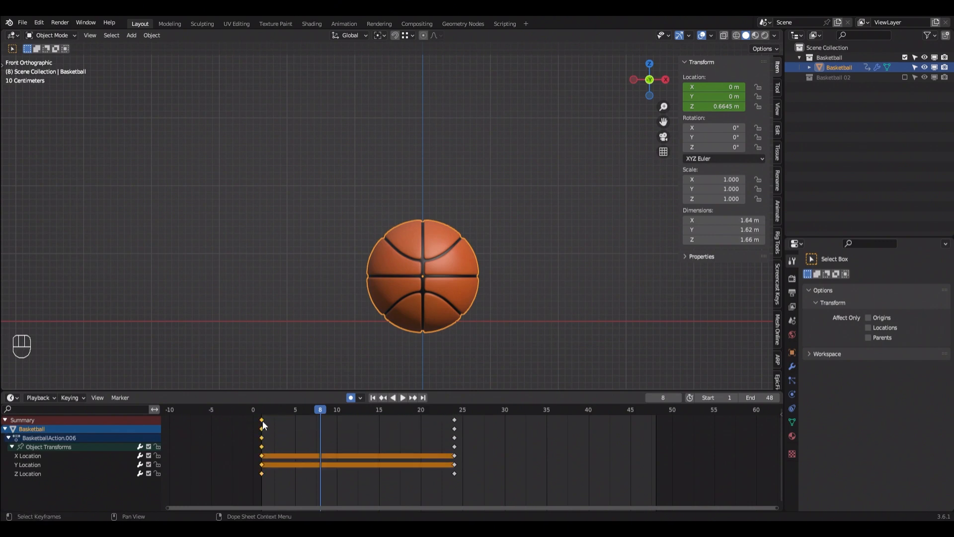
pyautogui.moveTo(262, 423)
pyautogui.mouseDown()
pyautogui.moveTo(390, 427)
pyautogui.moveTo(254, 430)
pyautogui.mouseUp()
pyautogui.moveTo(254, 430); pyautogui.dragTo(261, 431)
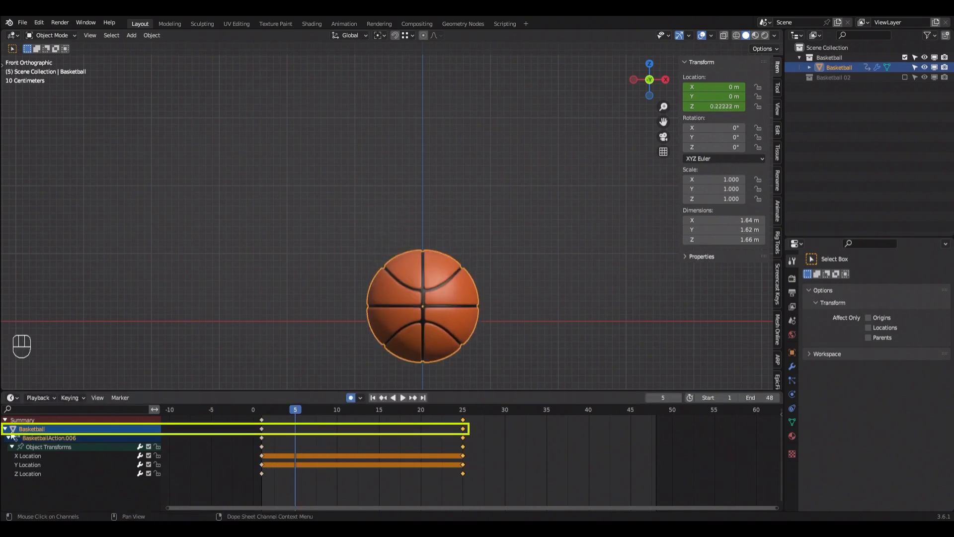
# Step: Enable the Basketball 02 collection and select both basketballs to list their channels together
pyautogui.click(904, 78)
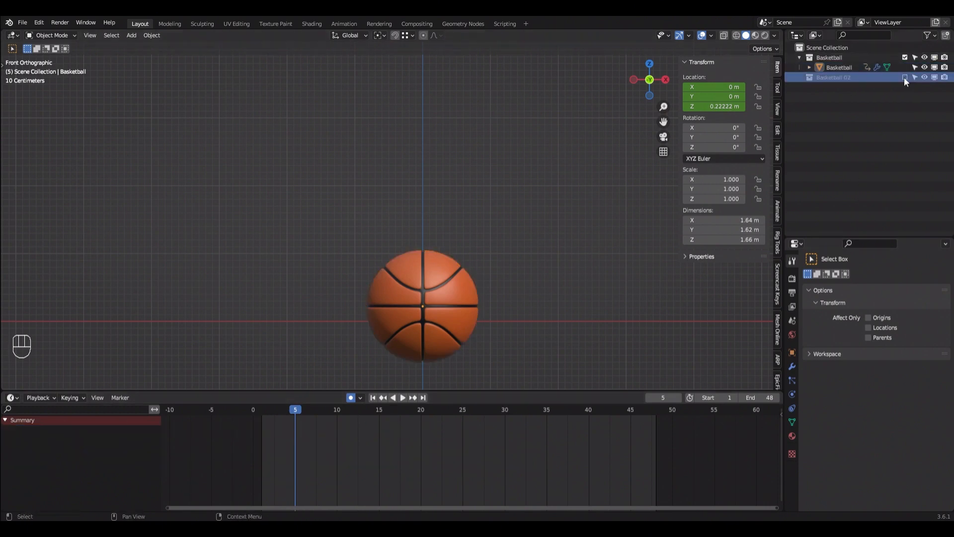
pyautogui.click(904, 78)
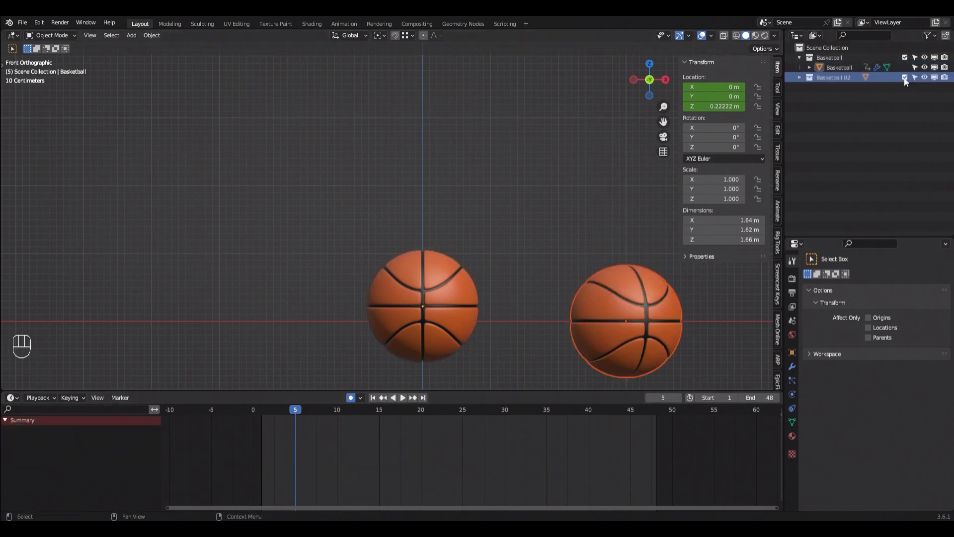
pyautogui.click(437, 279)
pyautogui.keyDown('shift'); pyautogui.click(633, 320); pyautogui.keyUp('shift')
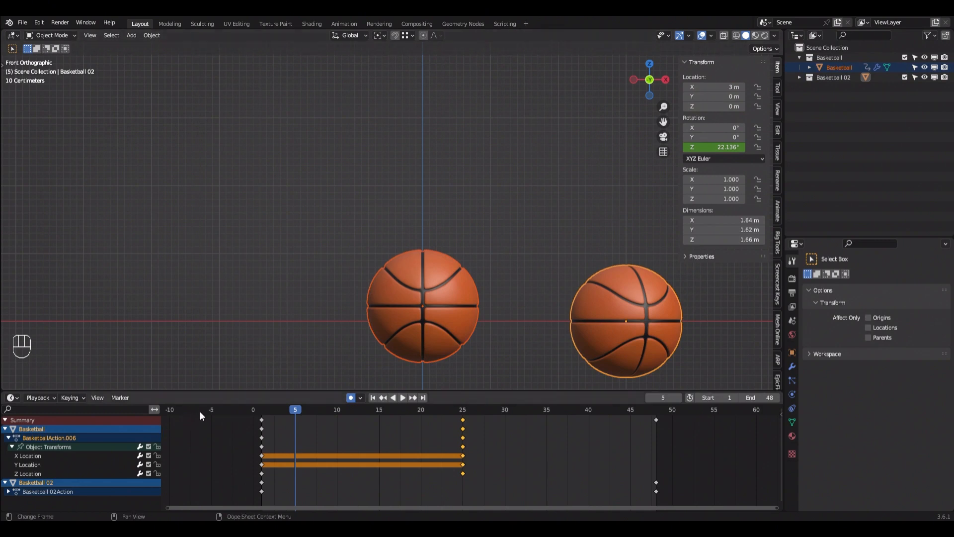
# Step: Enlarge the timeline area, hide the sidebar, and reframe the view on both basketballs
pyautogui.moveTo(220, 393); pyautogui.dragTo(220, 339)
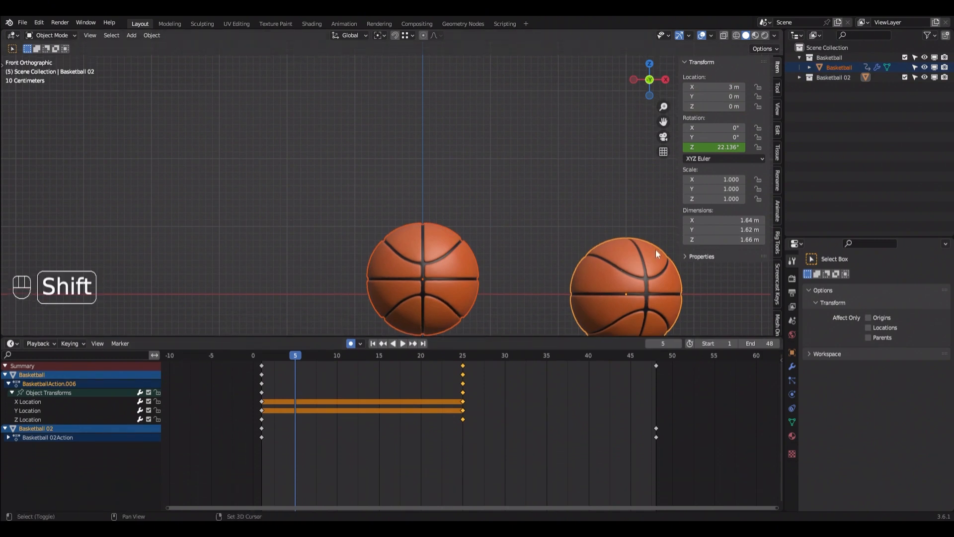
pyautogui.keyDown('shift'); pyautogui.moveTo(655, 249); pyautogui.dragTo(544, 168, button='middle'); pyautogui.keyUp('shift')
pyautogui.press('n')
pyautogui.keyDown('shift'); pyautogui.moveTo(425, 285); pyautogui.dragTo(430, 268, button='middle'); pyautogui.keyUp('shift')
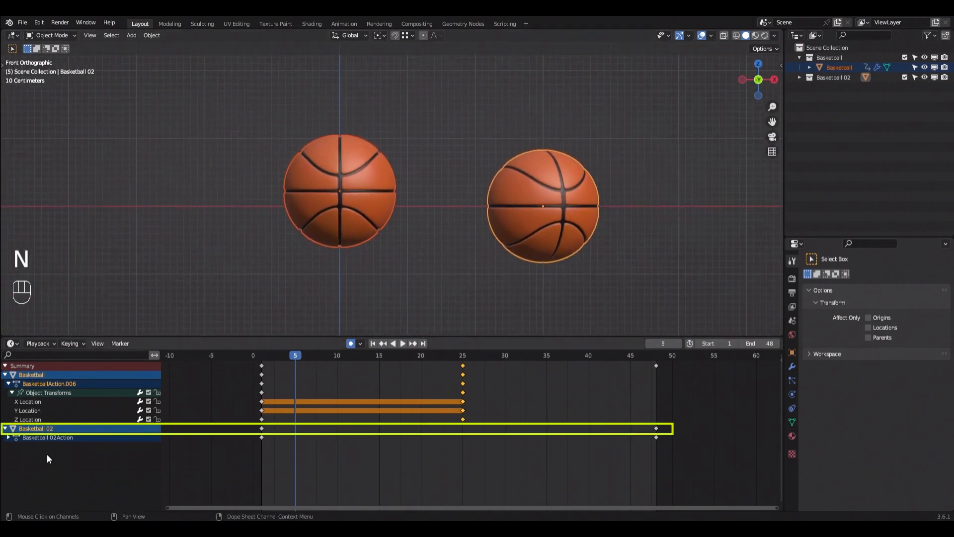
# Step: Collapse the channels of both basketballs in the timeline and expand them again, including the Basketball 02Action channel
pyautogui.click(8, 384)
pyautogui.click(5, 375)
pyautogui.click(4, 384)
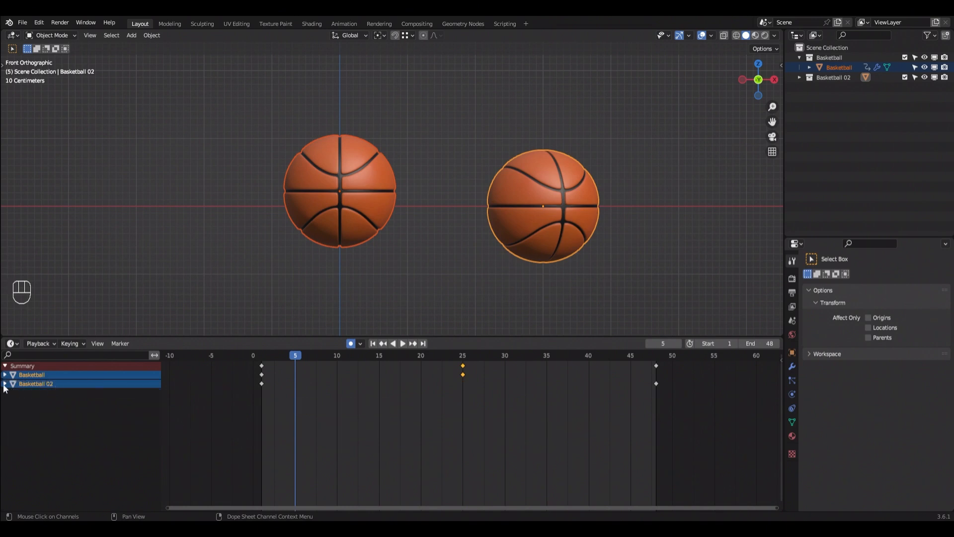
pyautogui.click(4, 384)
pyautogui.click(4, 374)
pyautogui.click(8, 383)
pyautogui.click(8, 438)
# Step: Move Basketball 02's frame 1 keyframes to frame 15 and expand its Object Transforms channels
pyautogui.click(262, 428)
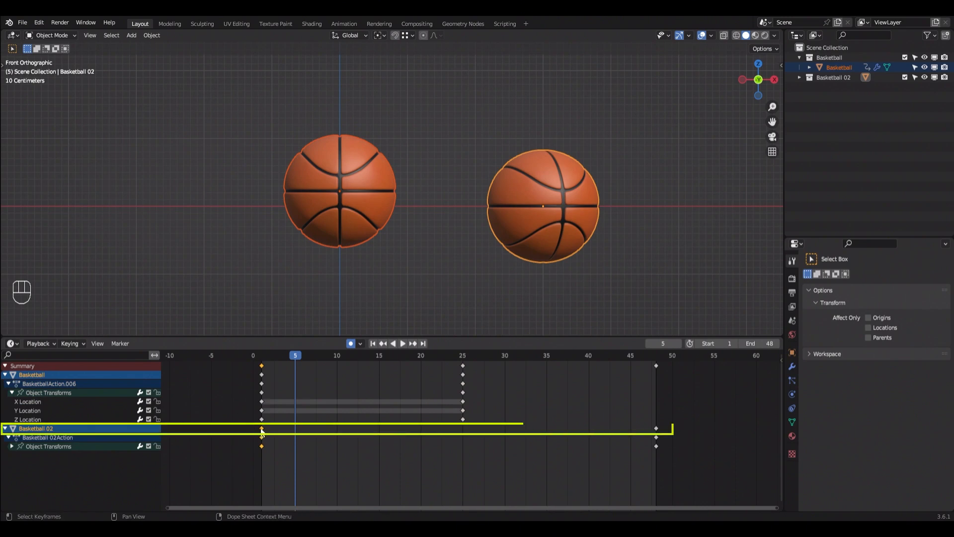
pyautogui.moveTo(262, 435); pyautogui.dragTo(381, 438)
pyautogui.click(11, 446)
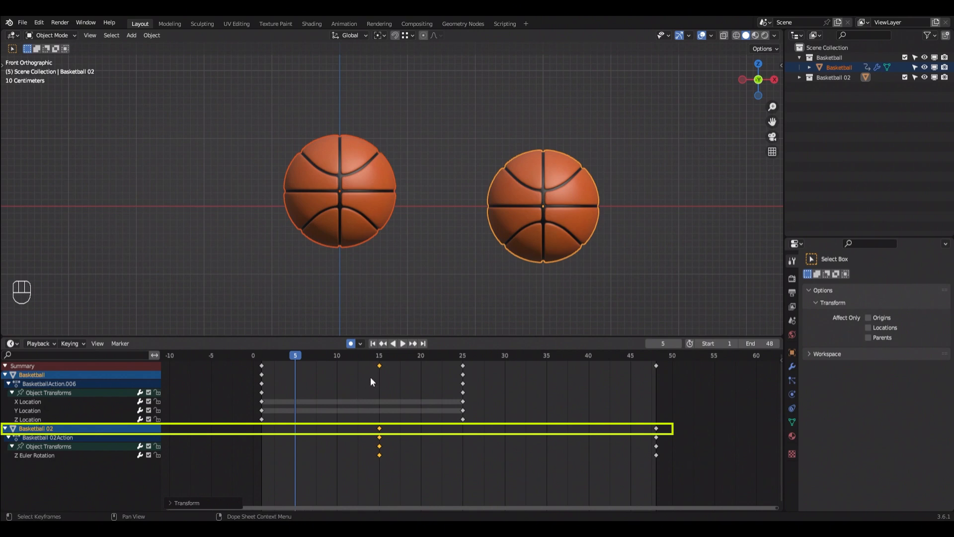
# Step: Scrub to frames 10 and 15, move Basketball 02's frame 15 keyframes back to frame 1, and return to frame 1
pyautogui.moveTo(300, 360); pyautogui.dragTo(337, 359)
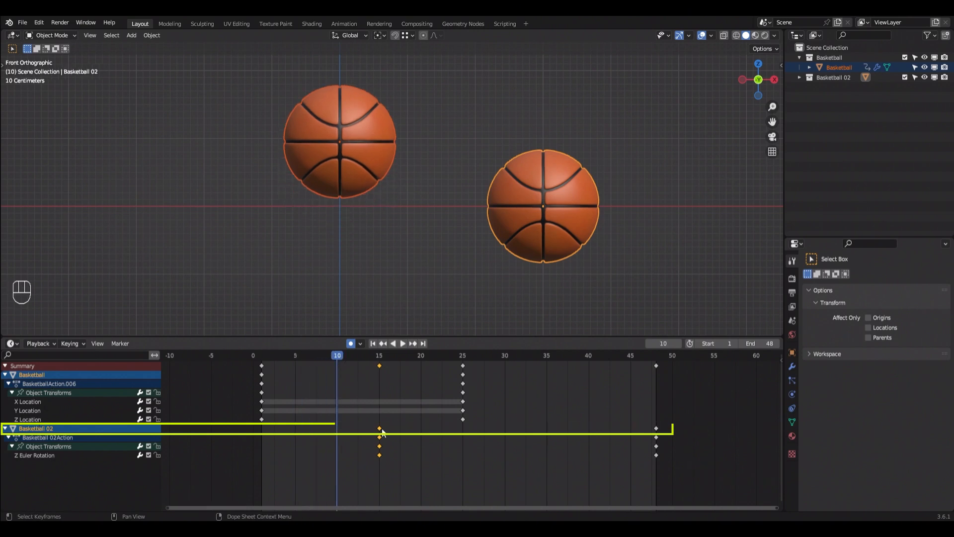
pyautogui.press('g')
pyautogui.click(380, 429)
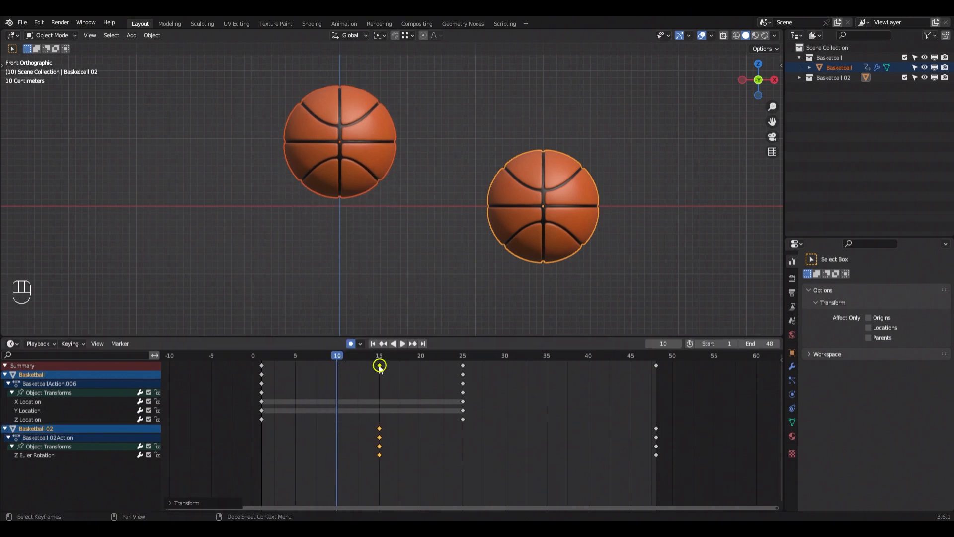
pyautogui.moveTo(336, 358); pyautogui.dragTo(379, 361)
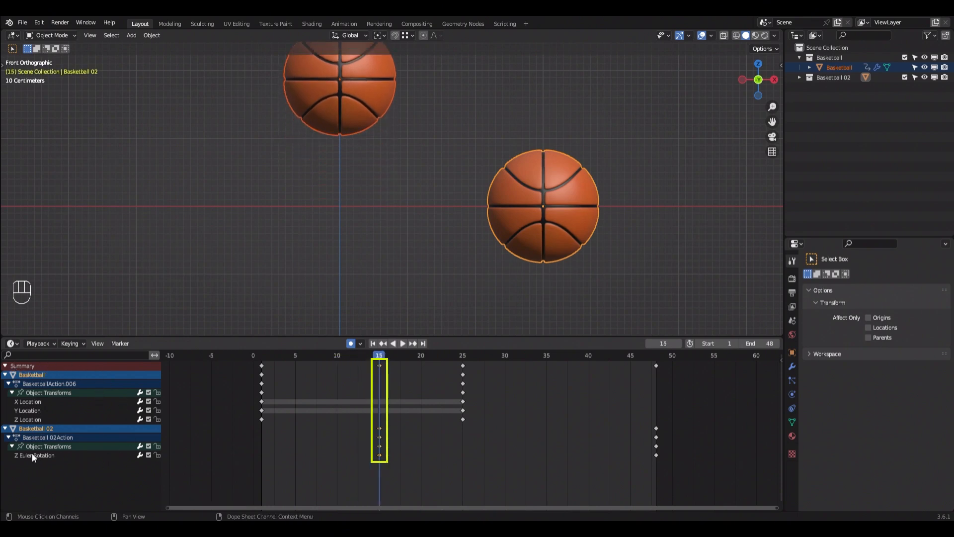
pyautogui.moveTo(379, 428); pyautogui.dragTo(262, 356)
pyautogui.click(261, 353)
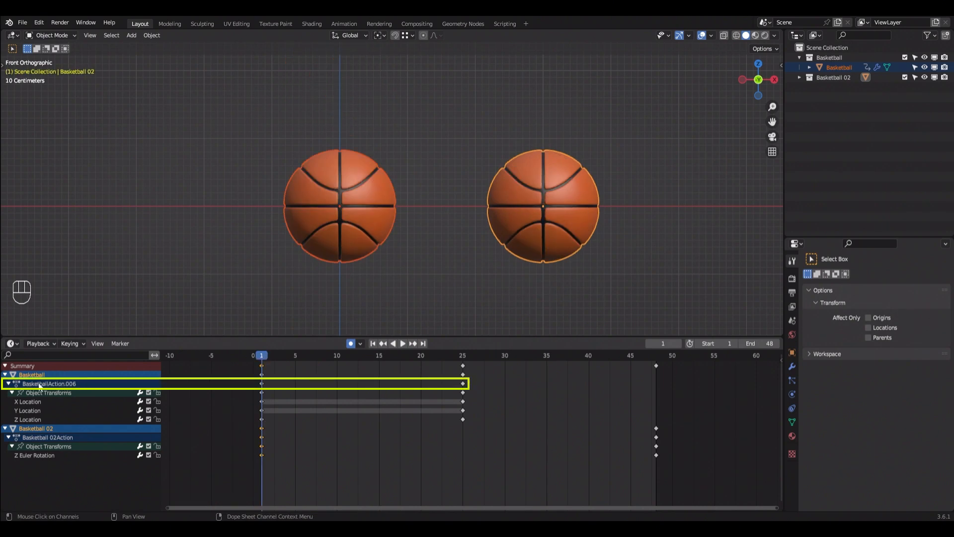
# Step: Select the first basketball's keyframes through its BasketballAction.006 row and play the animation, stopping at frame 30
pyautogui.click(262, 384)
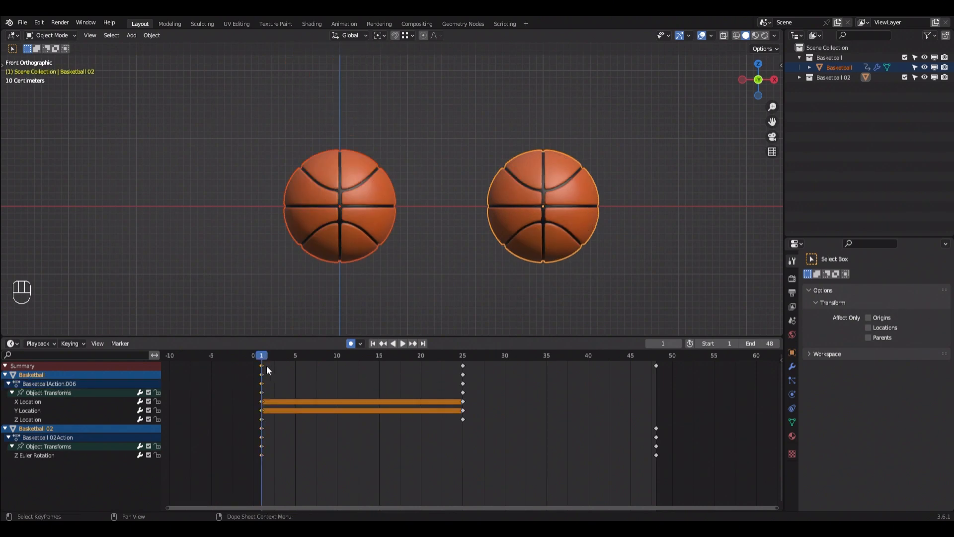
pyautogui.press('space')
pyautogui.press('space')
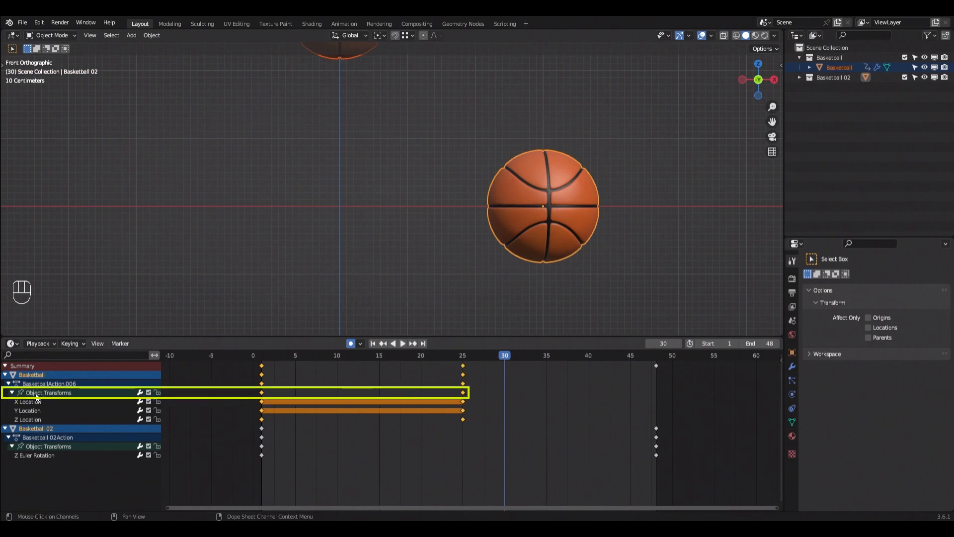
# Step: Try moving the first basketball's frame 1 keyframes together through its Object Transforms row
pyautogui.press('g')
pyautogui.click(262, 393)
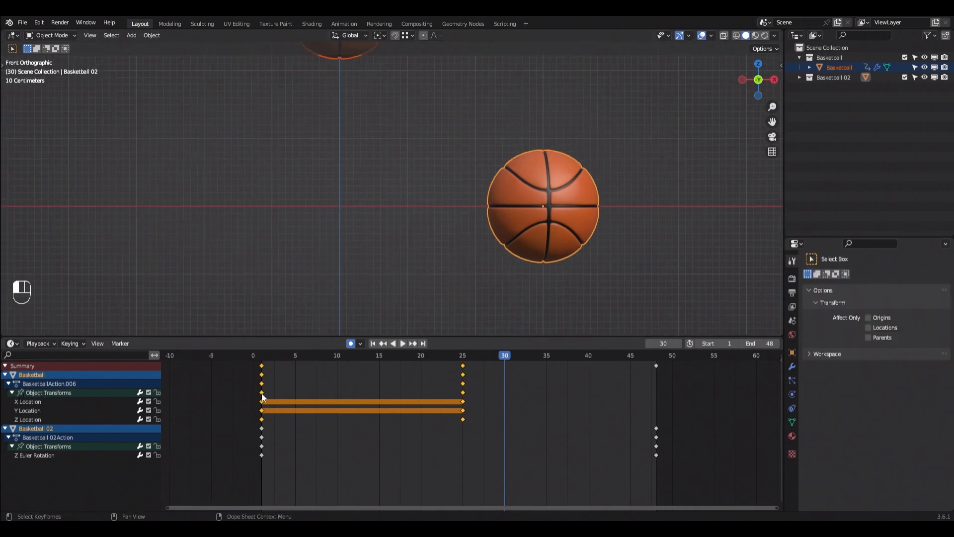
pyautogui.press('g')
pyautogui.click(265, 394)
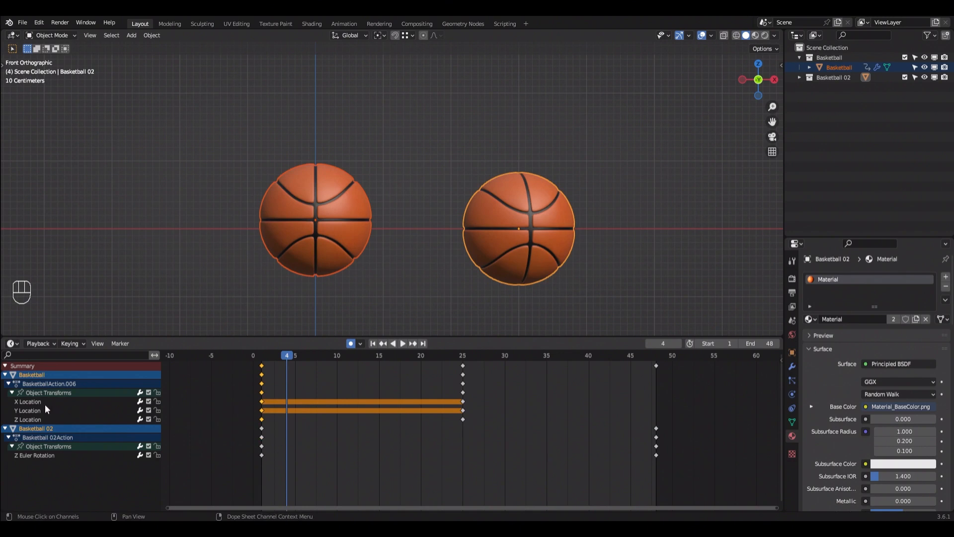
# Step: Move the first basketball's frame 1 X Location keyframe to frame 9 and back to frame 1, scrubbing the animation in between
pyautogui.click(263, 402)
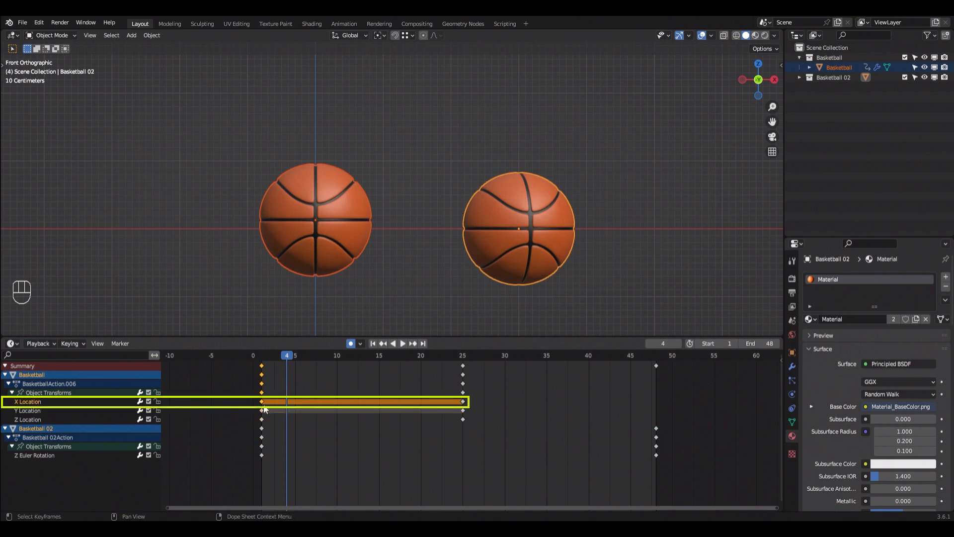
pyautogui.moveTo(263, 402); pyautogui.dragTo(332, 402)
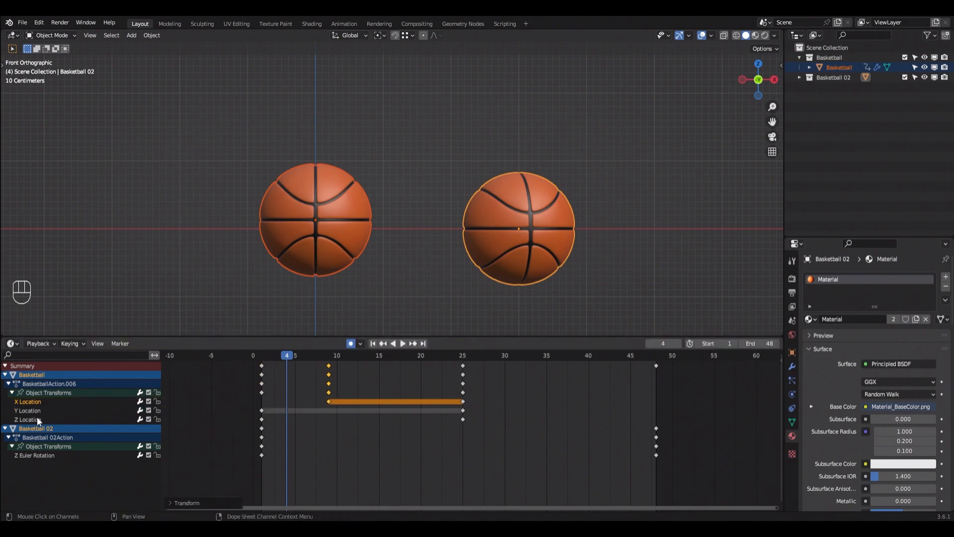
pyautogui.moveTo(287, 357); pyautogui.dragTo(308, 362)
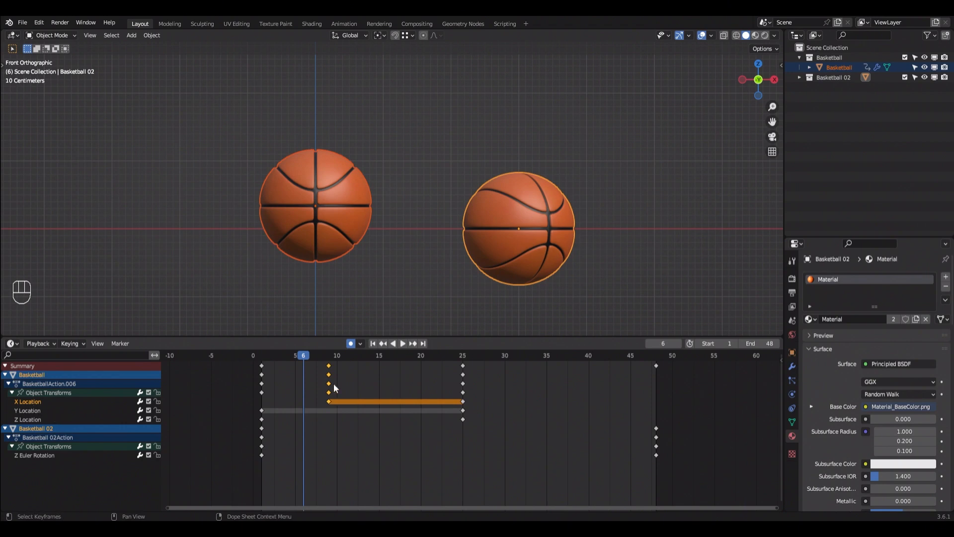
pyautogui.moveTo(318, 356); pyautogui.dragTo(328, 360)
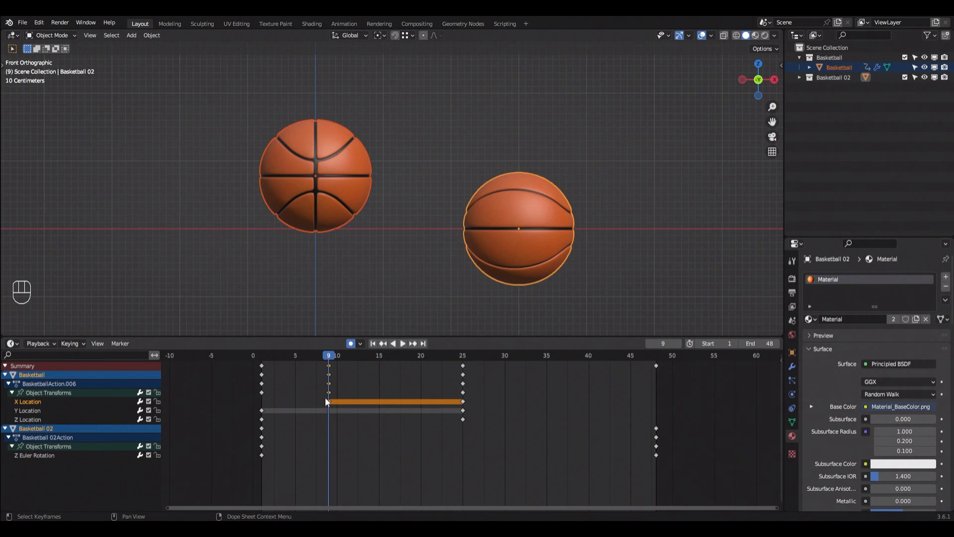
pyautogui.moveTo(331, 405); pyautogui.dragTo(263, 405)
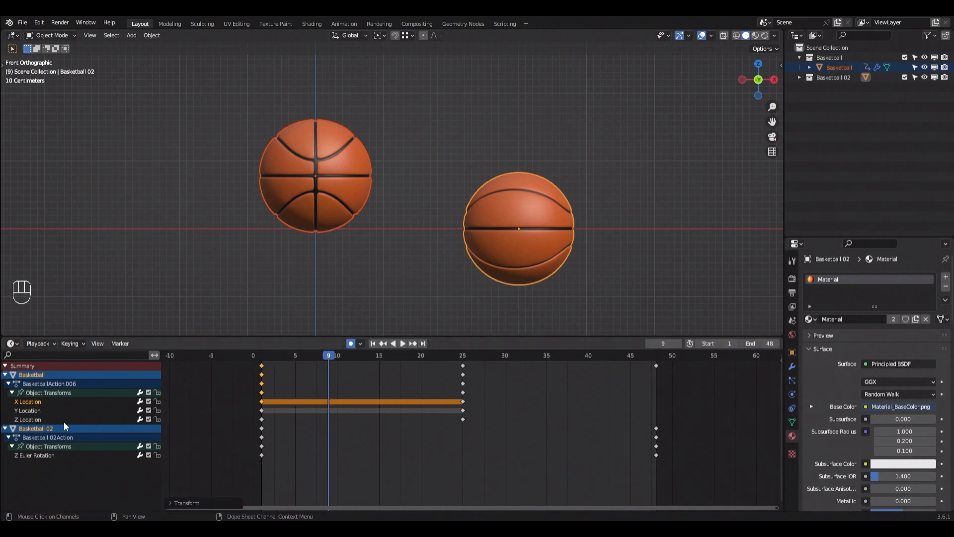
# Step: Move the first basketball's frame 1 Z Location keyframe to frame 12 and back to frame 1, reviewing the motion in between
pyautogui.click(262, 420)
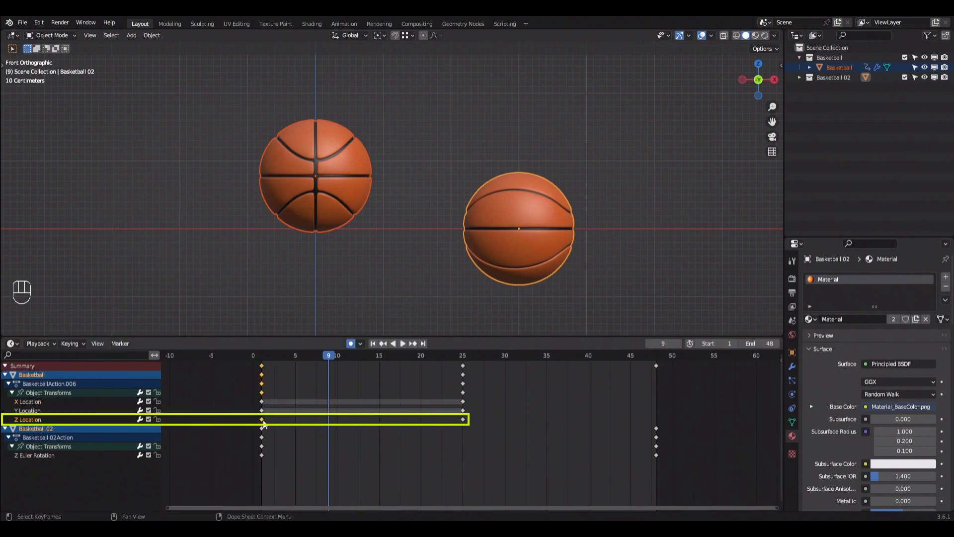
pyautogui.moveTo(264, 423); pyautogui.dragTo(354, 421)
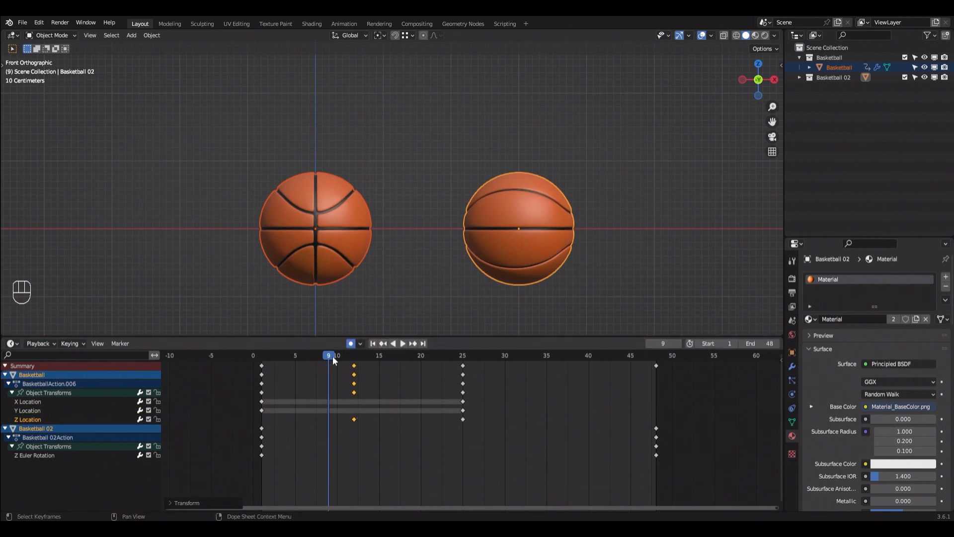
pyautogui.press('space')
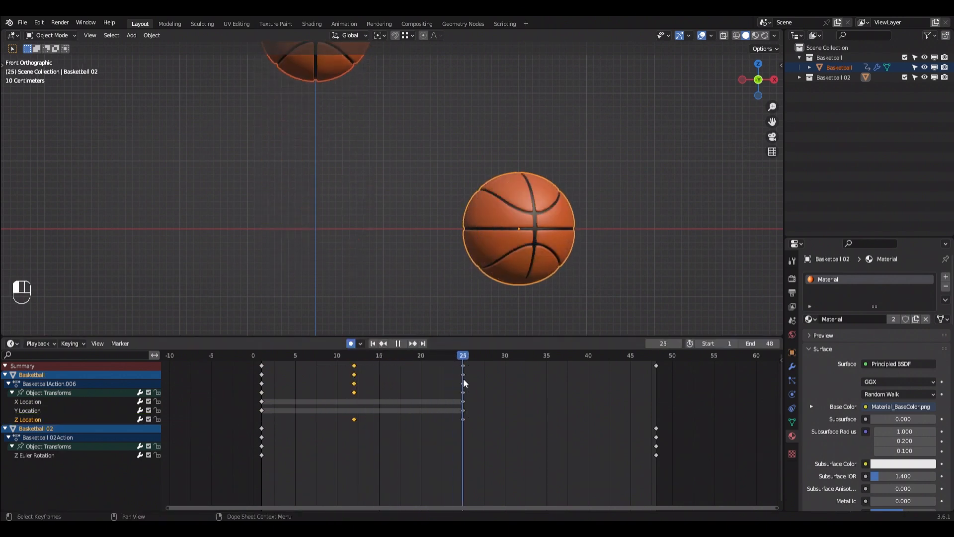
pyautogui.moveTo(463, 378); pyautogui.dragTo(354, 392)
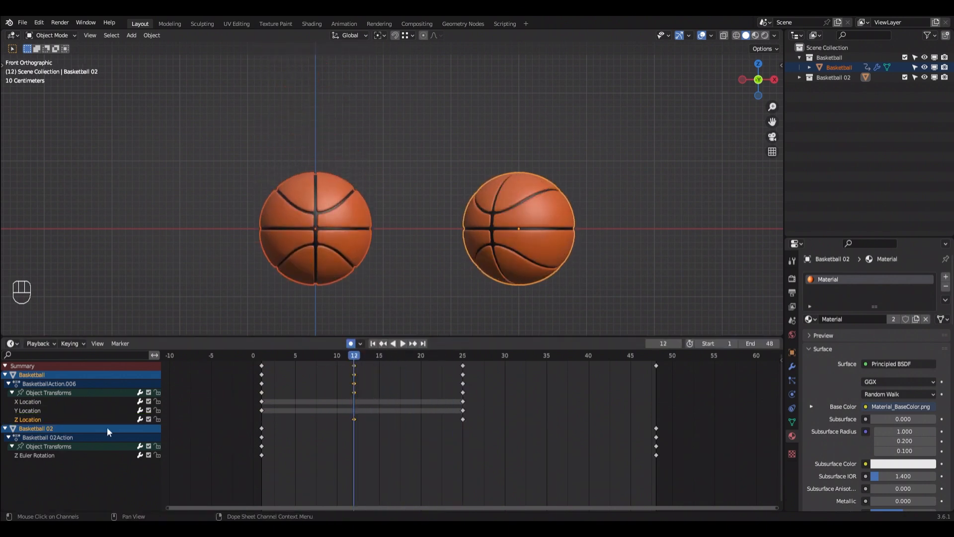
pyautogui.click(264, 356)
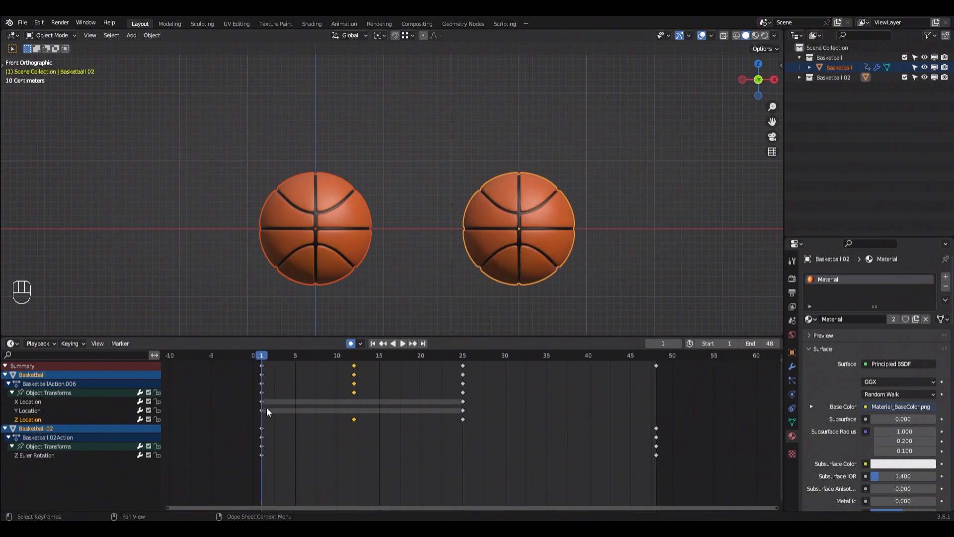
pyautogui.moveTo(354, 421); pyautogui.dragTo(261, 431)
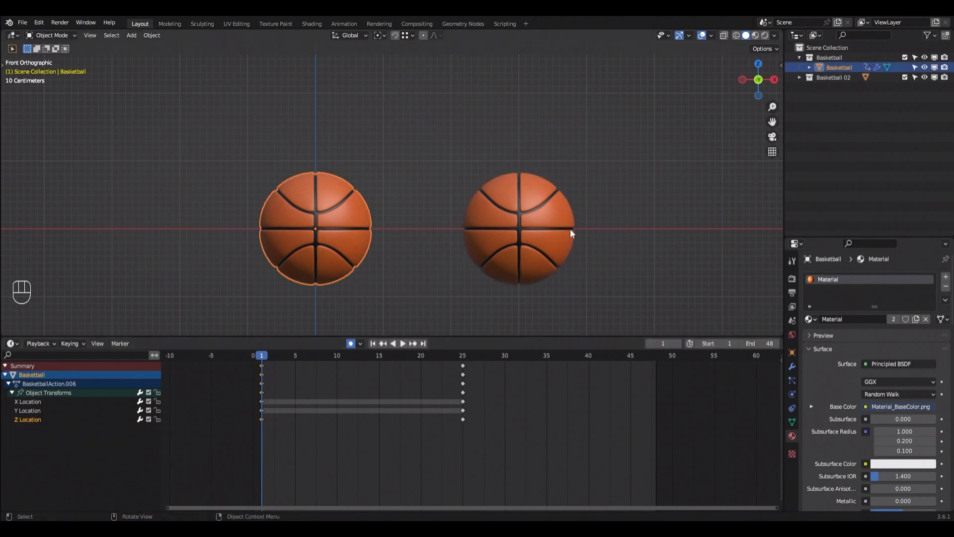
# Step: Show the first basketball's transform values in the viewport sidebar and scrub the timeline, returning to frame 1
pyautogui.press('n')
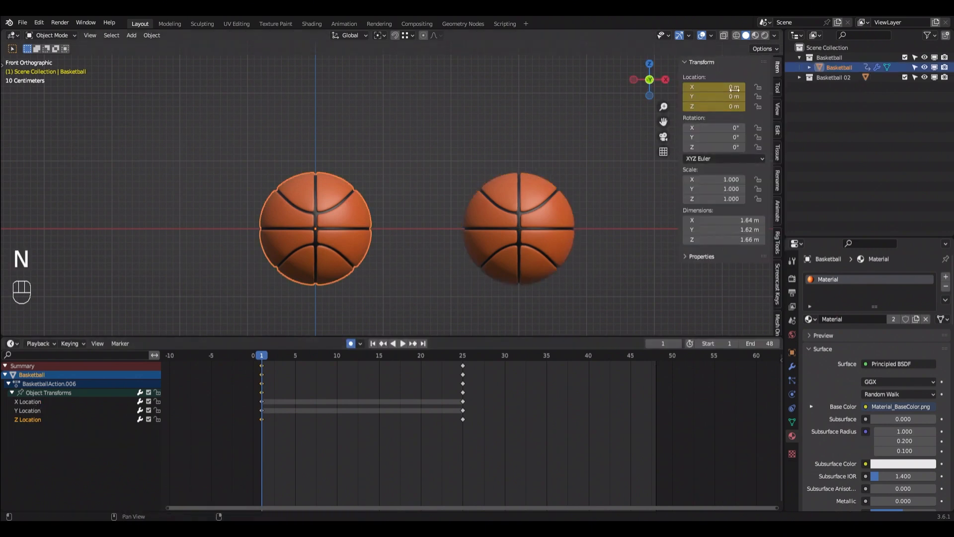
pyautogui.click(462, 356)
pyautogui.click(267, 356)
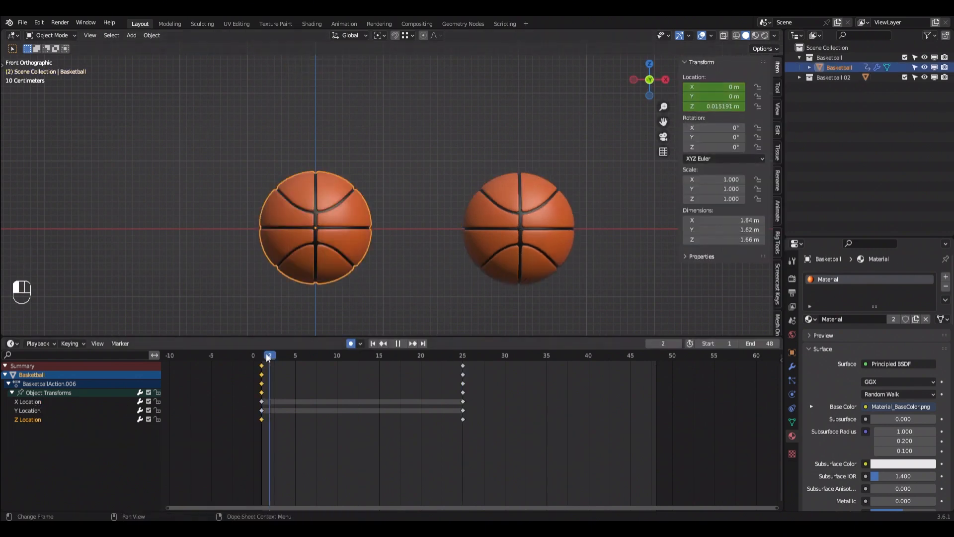
pyautogui.moveTo(267, 357); pyautogui.dragTo(262, 357)
pyautogui.scroll(2, 298, 419)
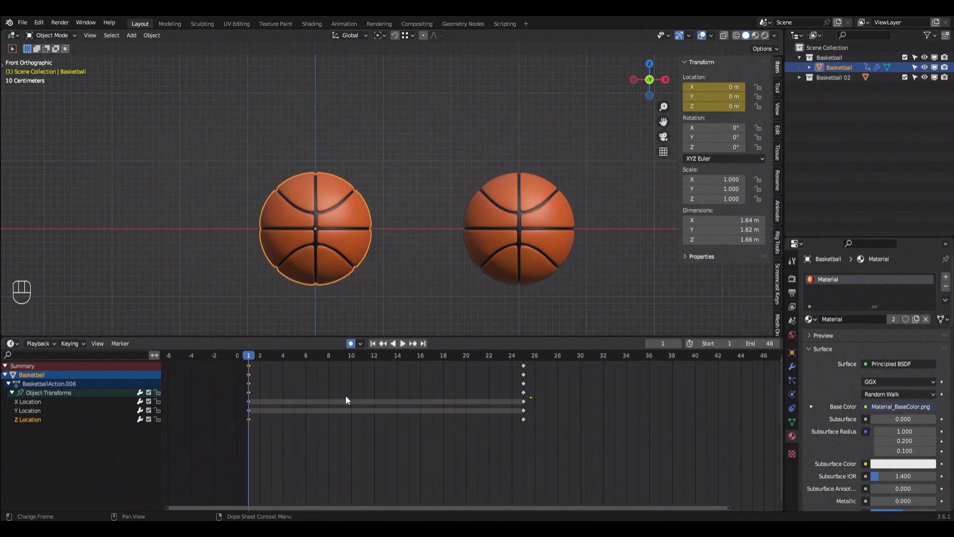
# Step: Select both basketballs and try moving all their frame 1 keyframes together through the timeline's Summary row
pyautogui.press('a')
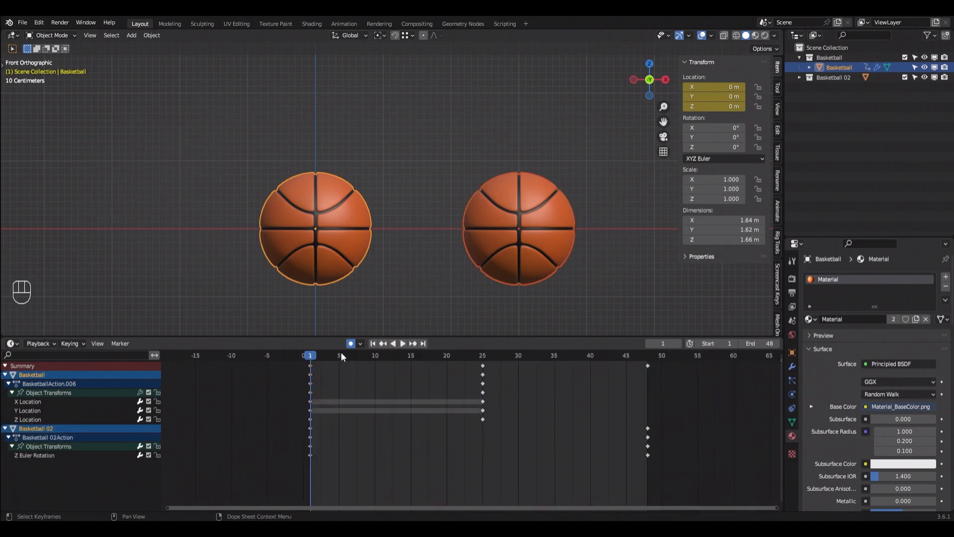
pyautogui.moveTo(341, 355); pyautogui.dragTo(384, 365)
pyautogui.scroll(3, 326, 376)
pyautogui.click(301, 365)
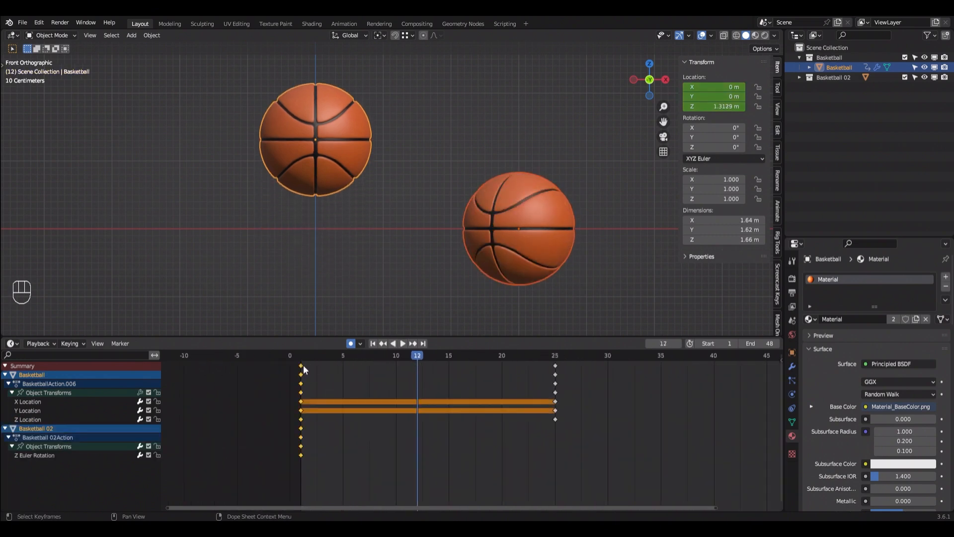
pyautogui.press('g')
pyautogui.moveTo(375, 383); pyautogui.dragTo(305, 386)
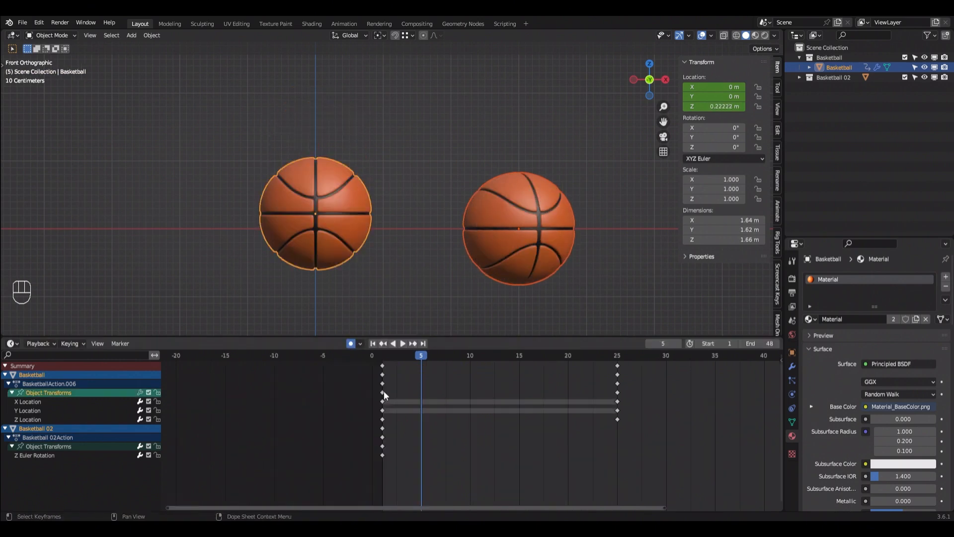
# Step: Try moving the first basketball's frame 1 keyframes through its Object Transforms row and its Z Location row
pyautogui.click(383, 392)
pyautogui.moveTo(384, 396); pyautogui.dragTo(390, 424)
pyautogui.keyDown('alt'); pyautogui.click(382, 420); pyautogui.keyUp('alt')
pyautogui.click(382, 419)
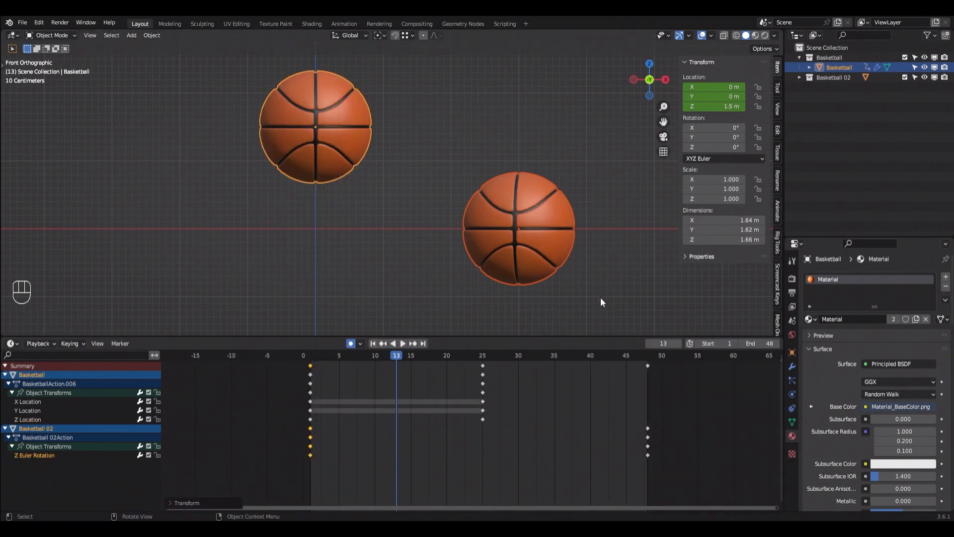
# Step: Scrub the animation, compare the timeline channels by selecting each basketball in turn, and deselect both
pyautogui.moveTo(603, 300); pyautogui.dragTo(215, 95)
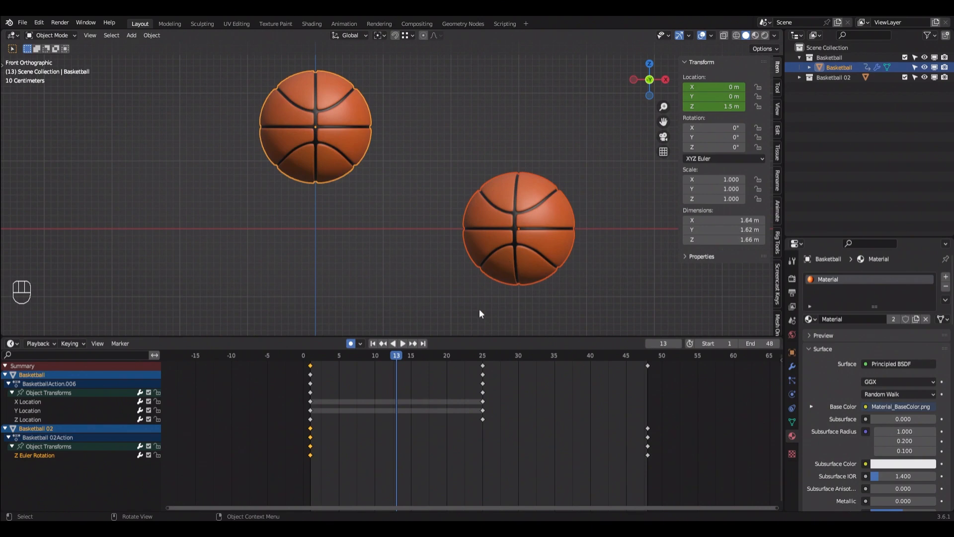
pyautogui.click(314, 360)
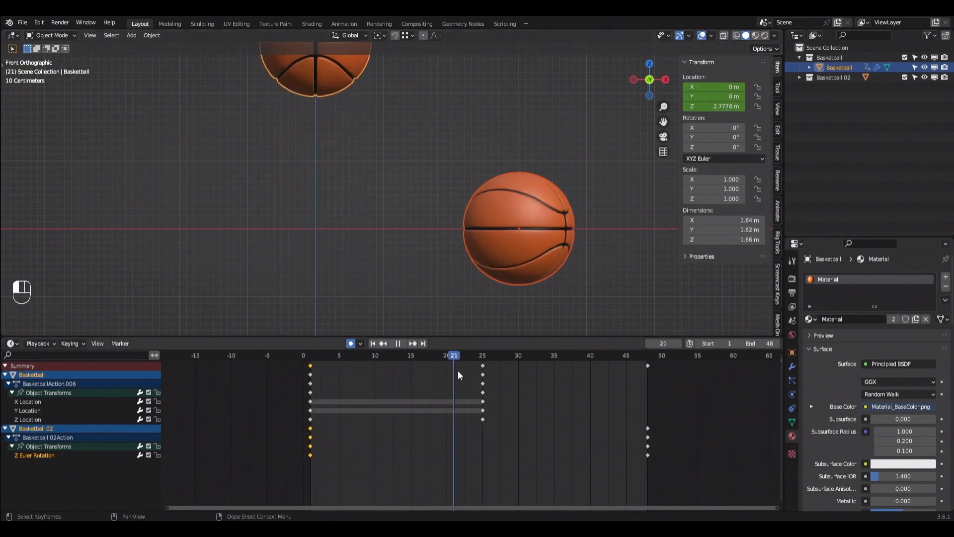
pyautogui.press('Escape')
pyautogui.click(362, 267)
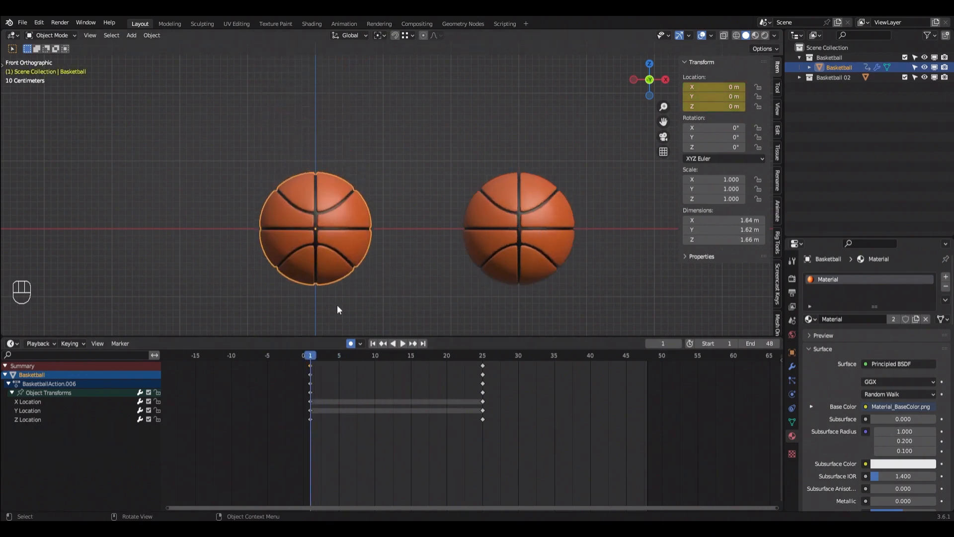
pyautogui.click(509, 253)
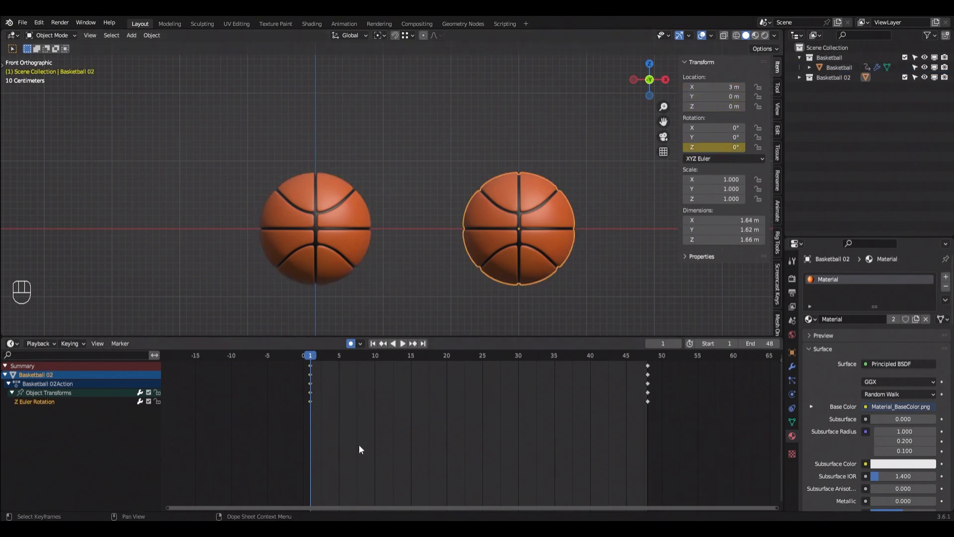
pyautogui.click(413, 290)
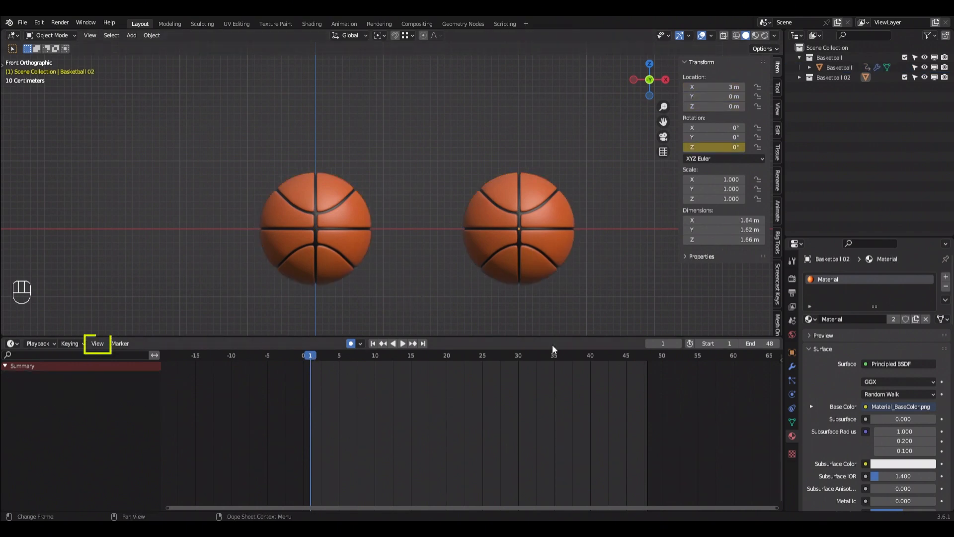
# Step: Turn the timeline's Only Keyframes from Selected Channels option off and back on, scrubbing in between with no basketball selected
pyautogui.click(98, 344)
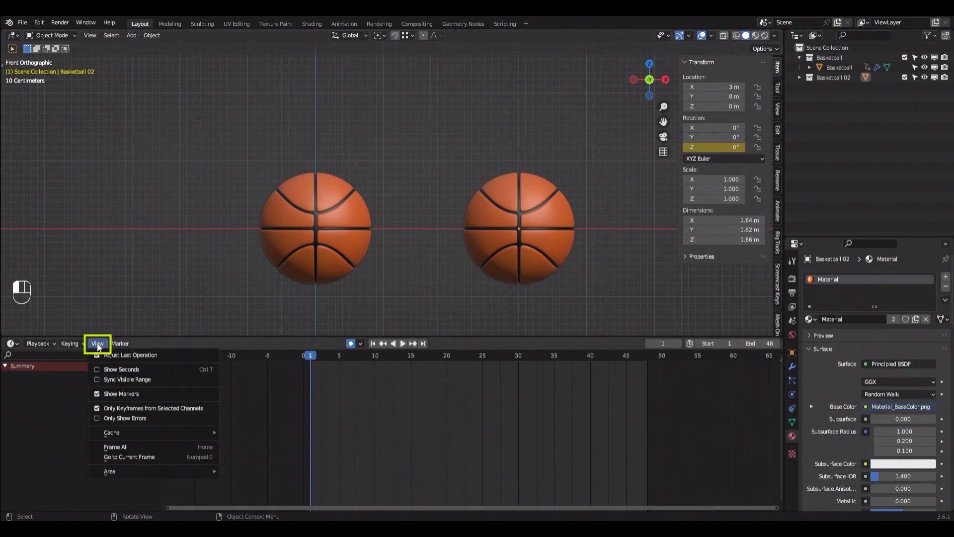
pyautogui.click(98, 409)
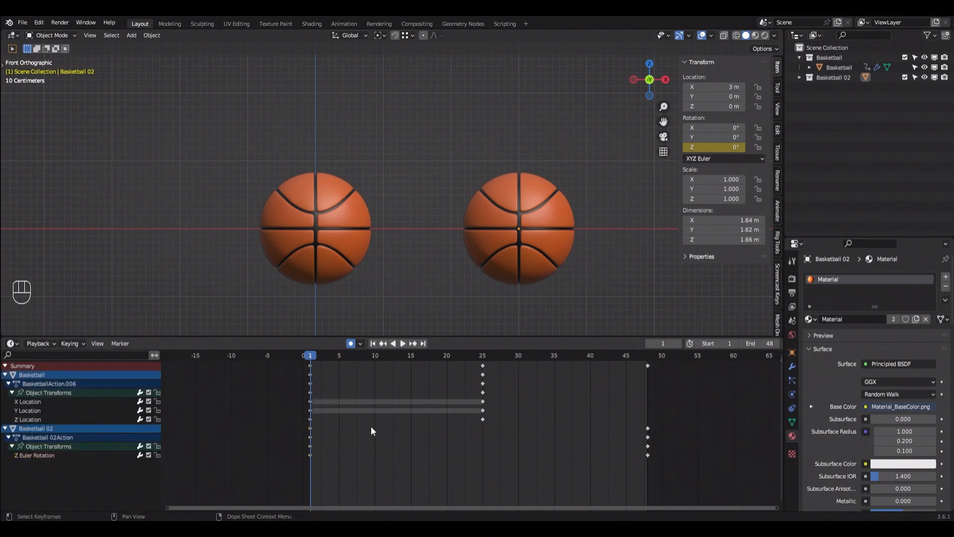
pyautogui.moveTo(313, 356); pyautogui.dragTo(346, 370)
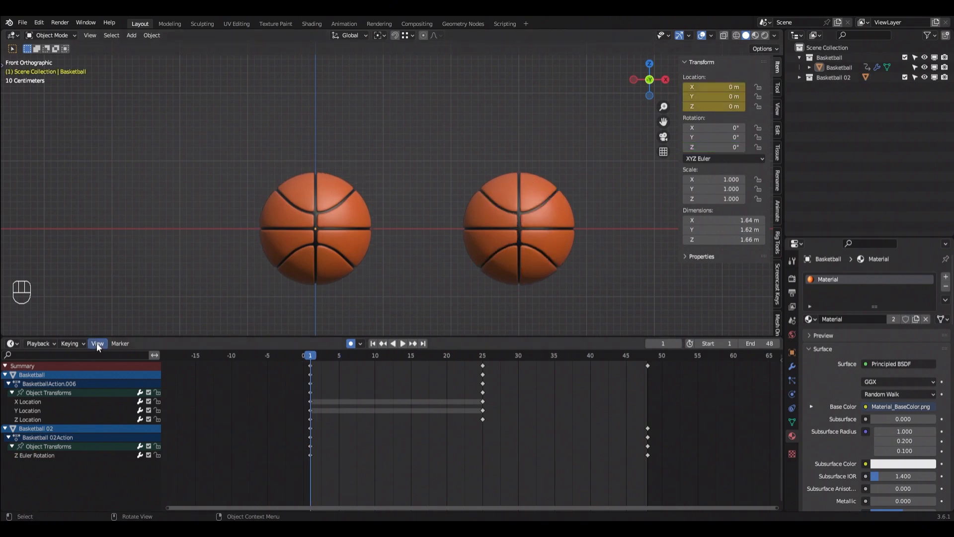
pyautogui.click(97, 344)
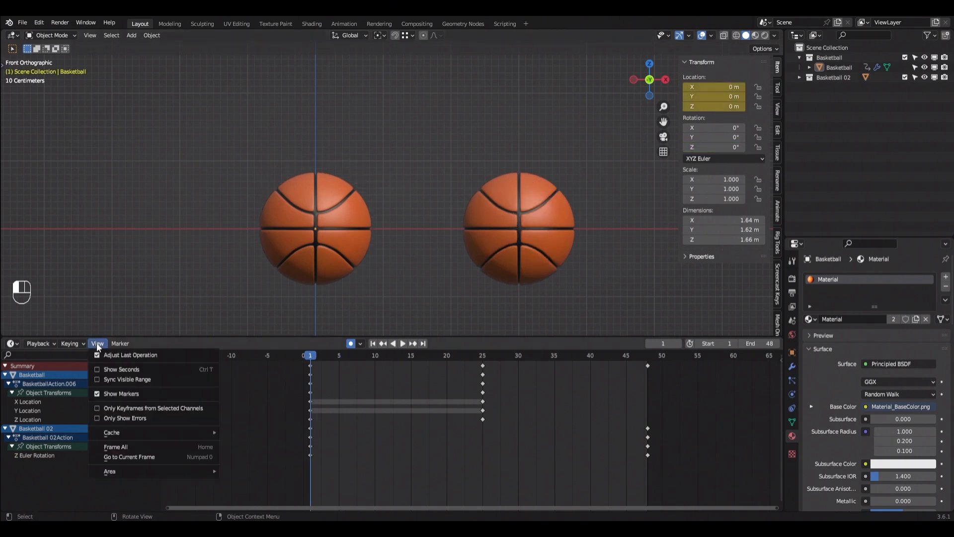
pyautogui.click(96, 409)
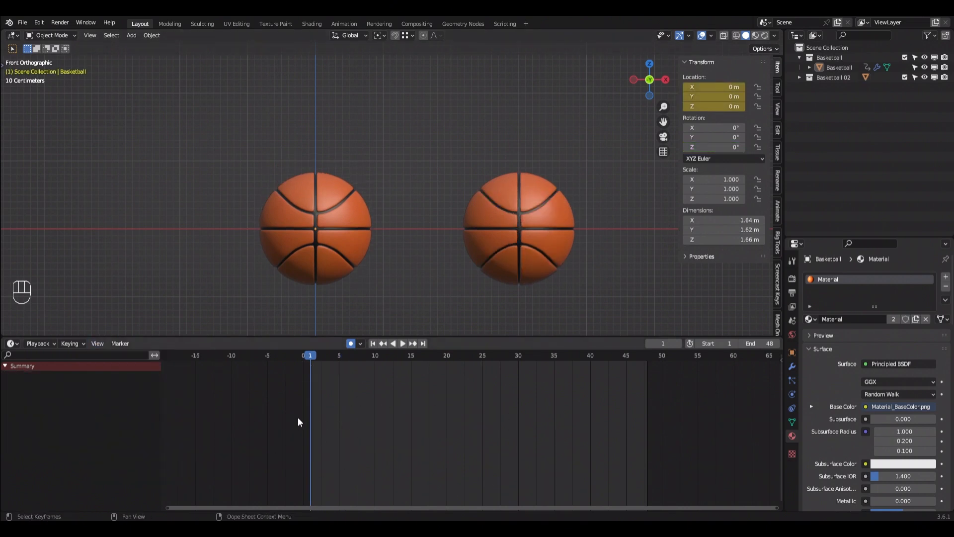
# Step: Select Basketball 02 and play the animation briefly
pyautogui.click(541, 234)
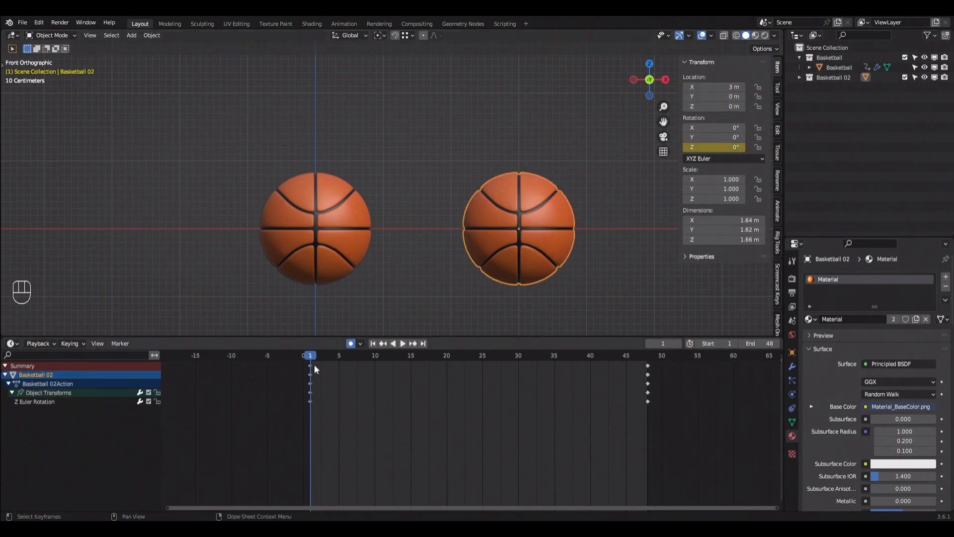
pyautogui.press('space')
pyautogui.press('Escape')
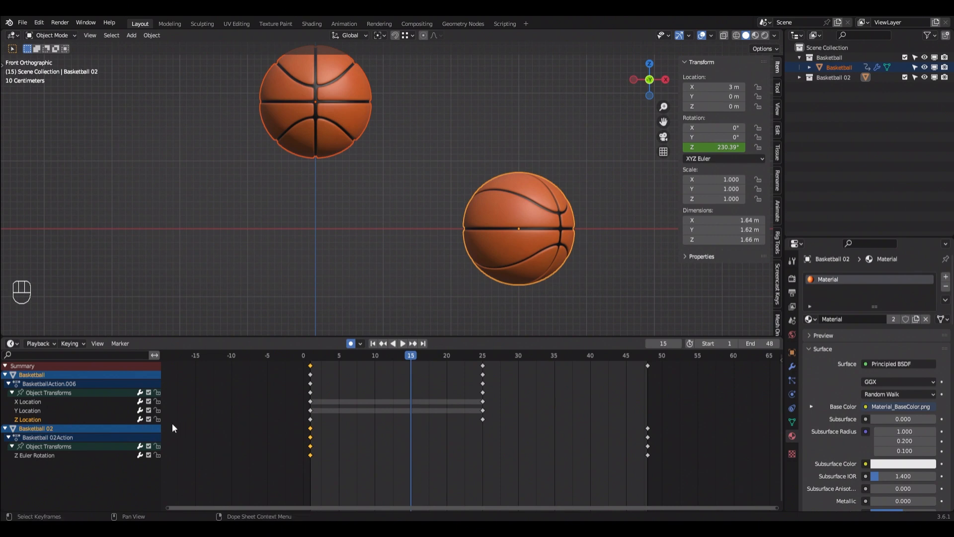
# Step: Lock the first basketball's Z Location channel and try moving the other frame 1 keyframes through the Summary row
pyautogui.click(157, 419)
pyautogui.click(311, 365)
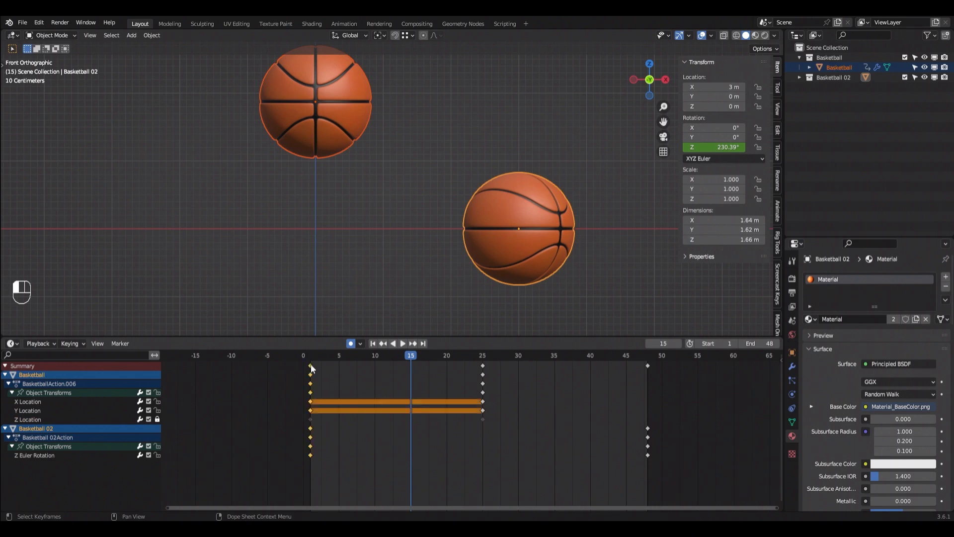
pyautogui.moveTo(311, 365); pyautogui.dragTo(329, 365)
pyautogui.moveTo(411, 371); pyautogui.dragTo(305, 382)
# Step: Unlock the first basketball's Z Location channel and deselect all keyframes
pyautogui.click(157, 419)
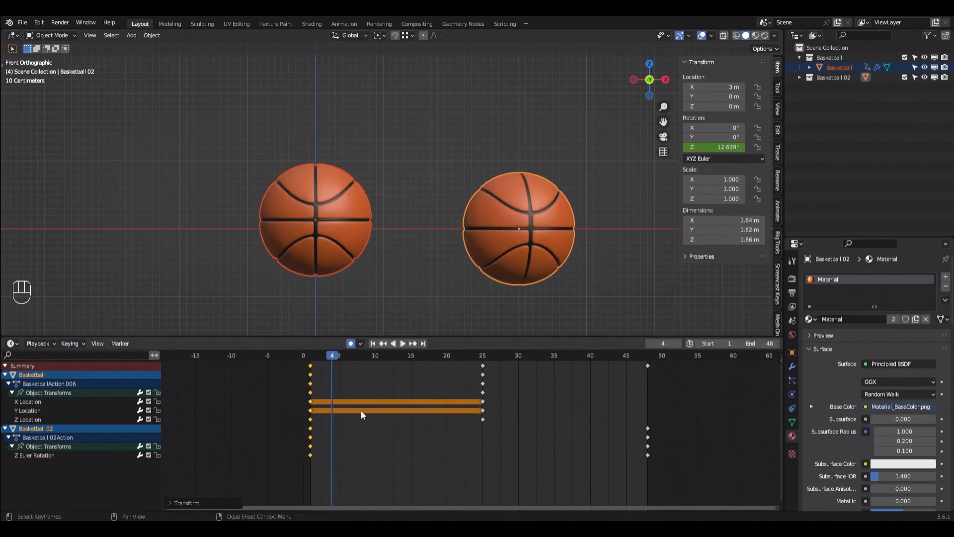
pyautogui.click(356, 427)
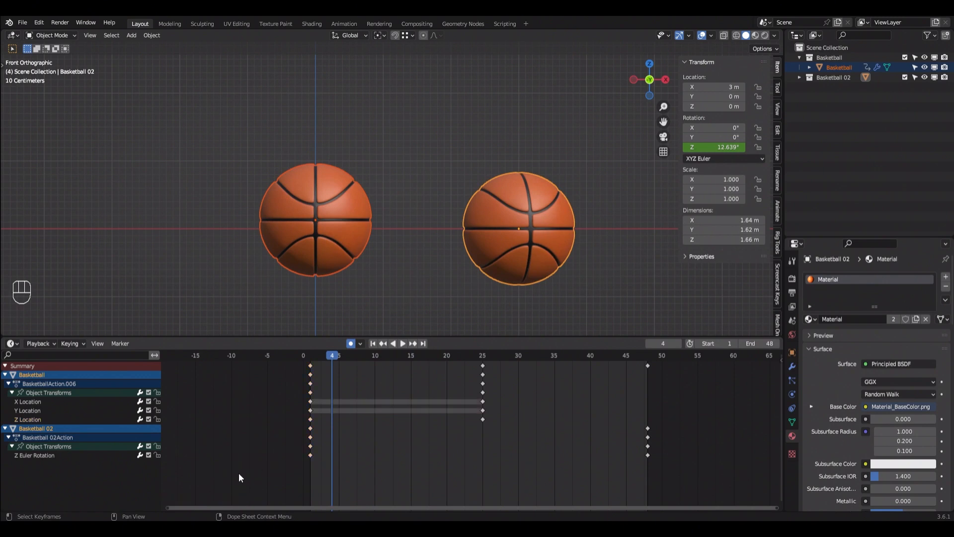
# Step: Select the first basketball's Z Location channel and toggle its editing lock on and back off
pyautogui.click(26, 417)
pyautogui.press('Tab')
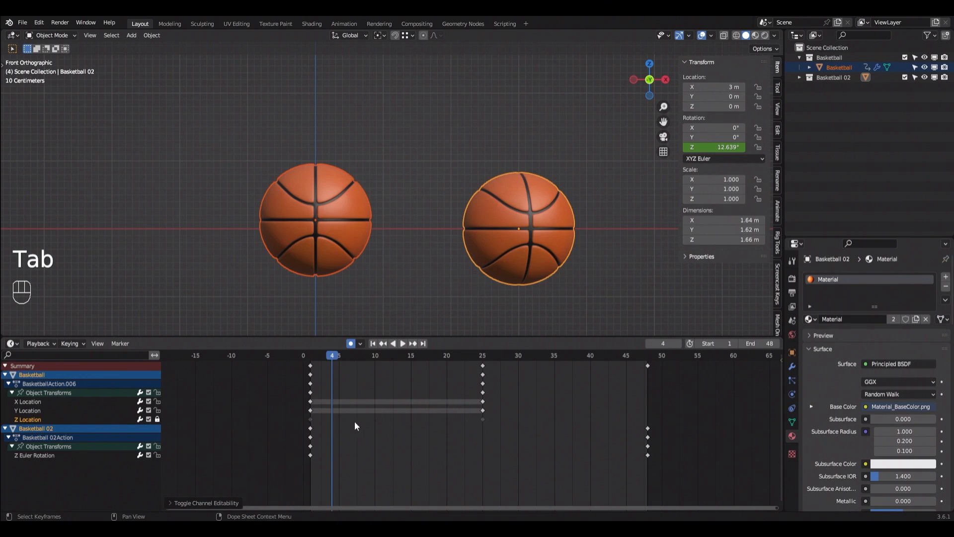
pyautogui.press('Tab')
# Step: Turn Basketball 02's Z Euler Rotation channel off and back on, playing the animation from frame 1 to compare
pyautogui.click(309, 358)
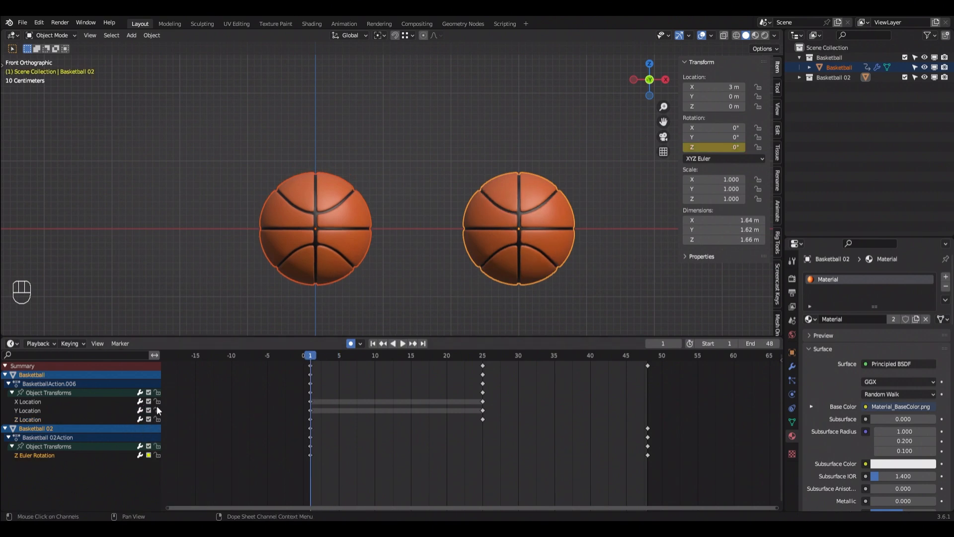
pyautogui.click(149, 455)
pyautogui.click(149, 456)
pyautogui.moveTo(321, 359); pyautogui.dragTo(313, 400)
pyautogui.hotkey('shift', 'space')
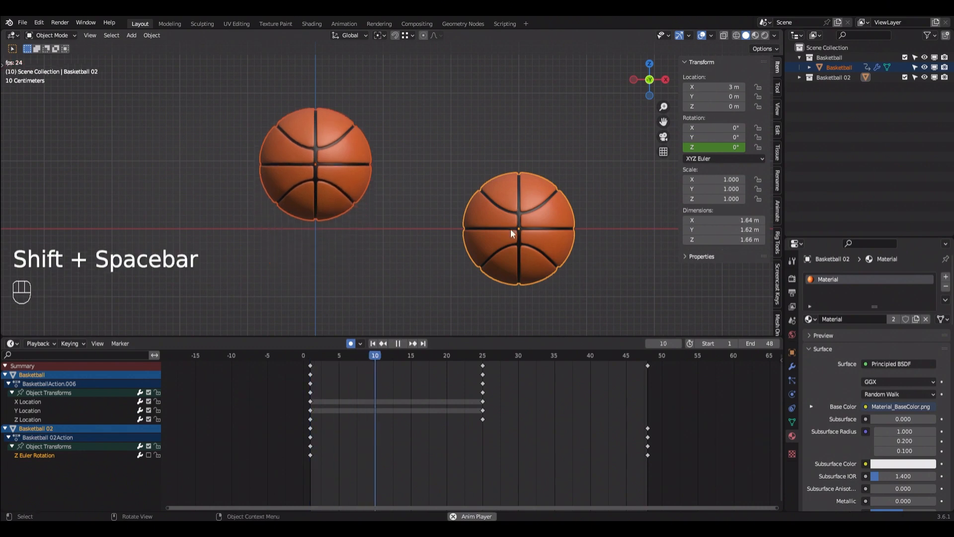
pyautogui.click(148, 456)
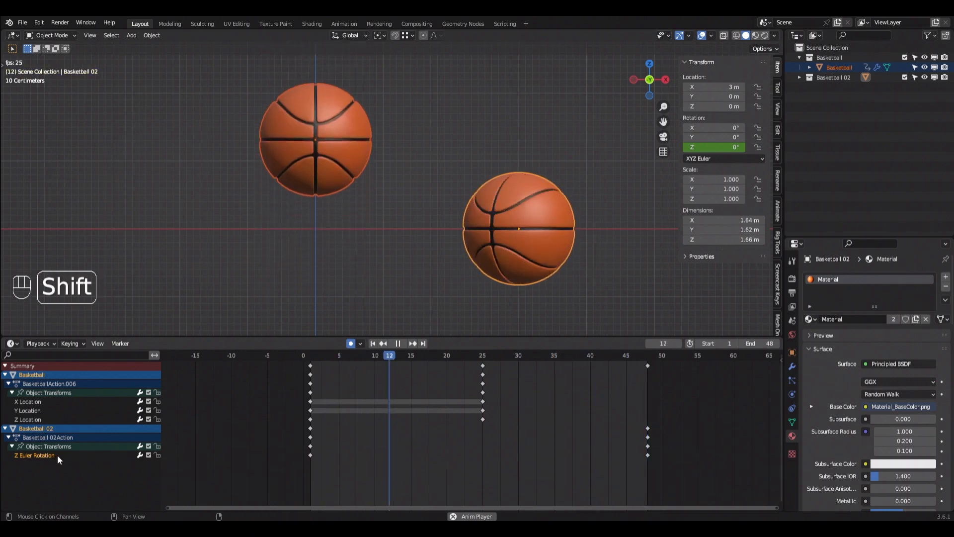
pyautogui.hotkey('shift', 'space')
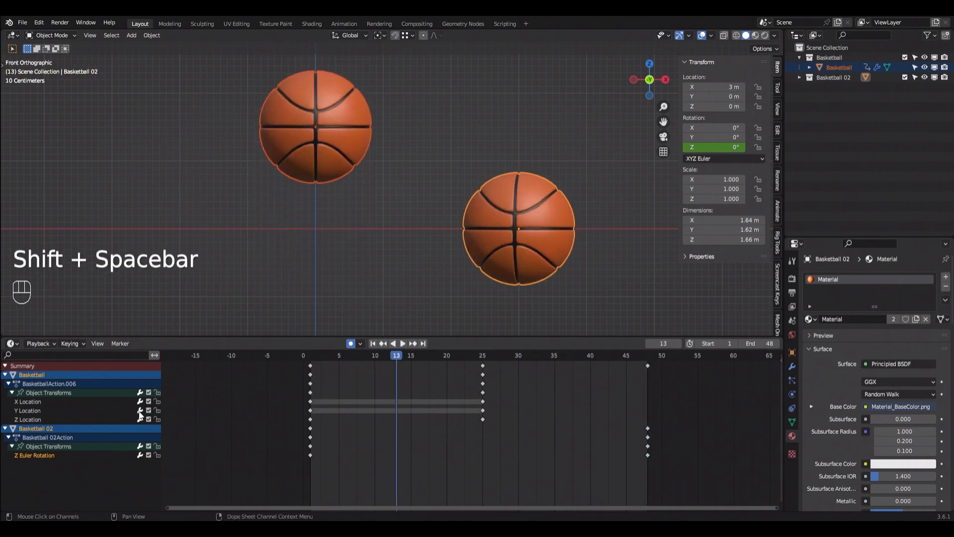
# Step: Disable and re-enable the F-Curve modifiers on the first basketball's Y Location channel
pyautogui.click(140, 412)
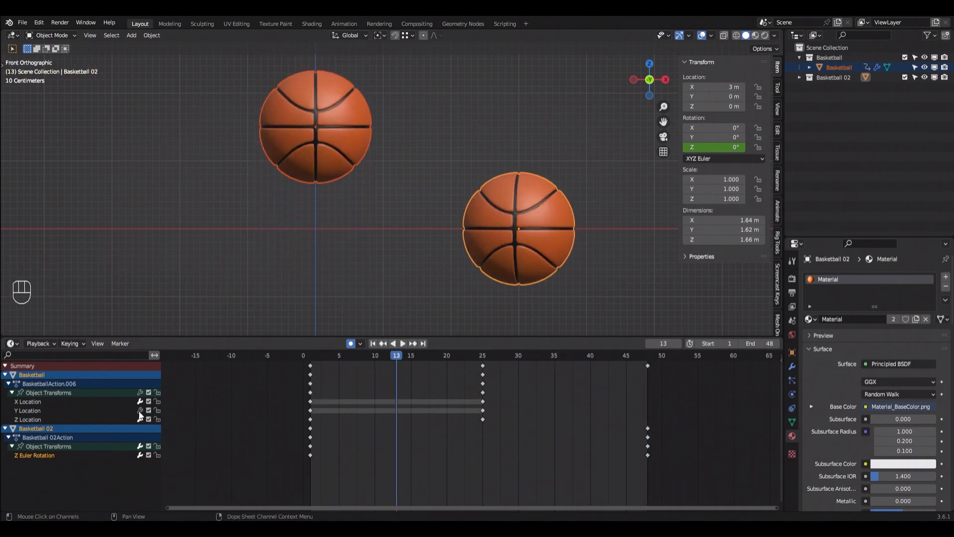
pyautogui.click(140, 411)
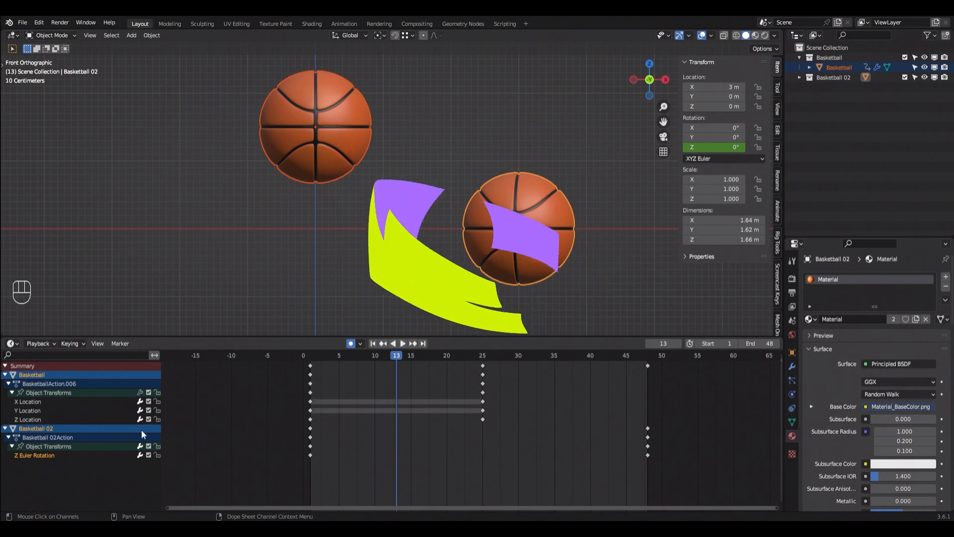